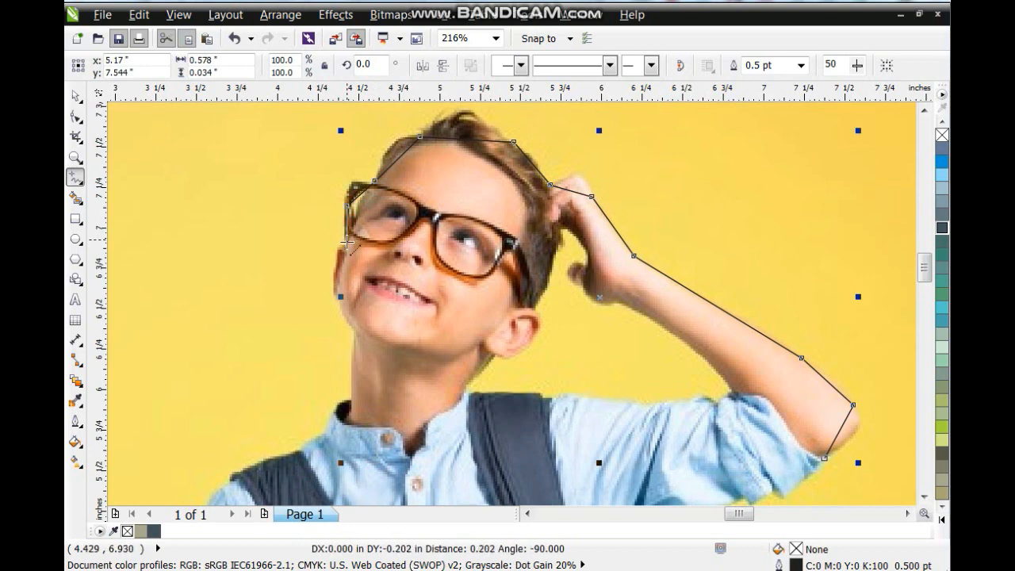
Continue the freehand outline from the glasses down the boy's face and neck, past the shirt collar to the backpack strap.
left_click(346, 243)
left_click(336, 273)
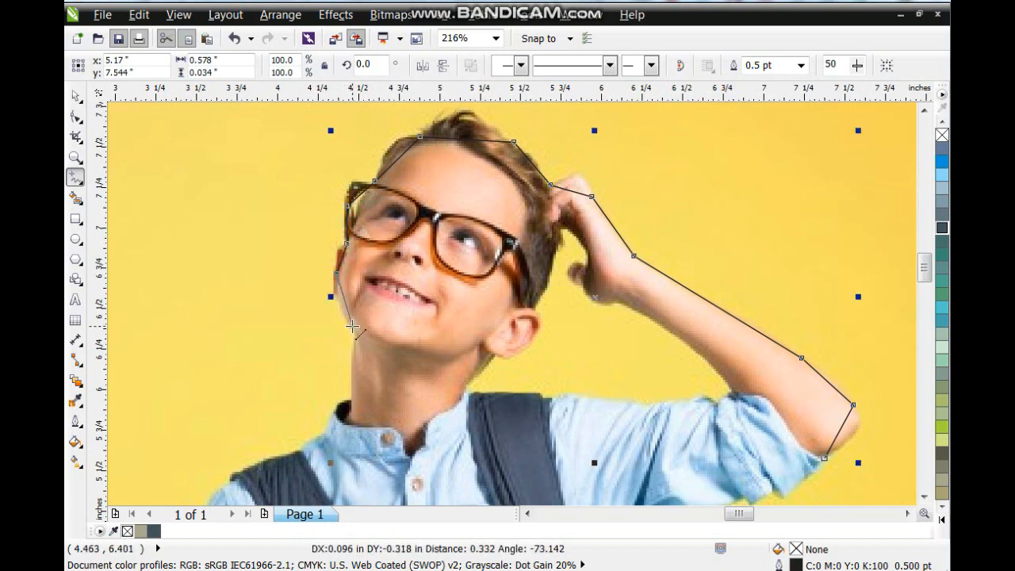
left_click(353, 328)
left_click(352, 400)
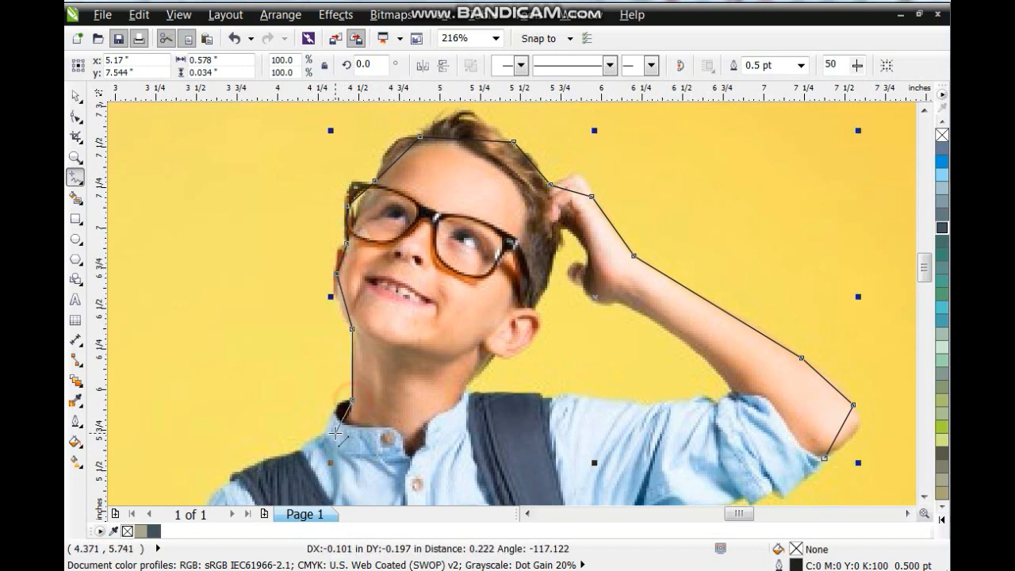
left_click(328, 433)
left_click(305, 453)
Try to extend the outline to the outer shoulder and trace the raised sleeve's underside and shirt side as a separate line.
scroll(279, 479, "down", 1)
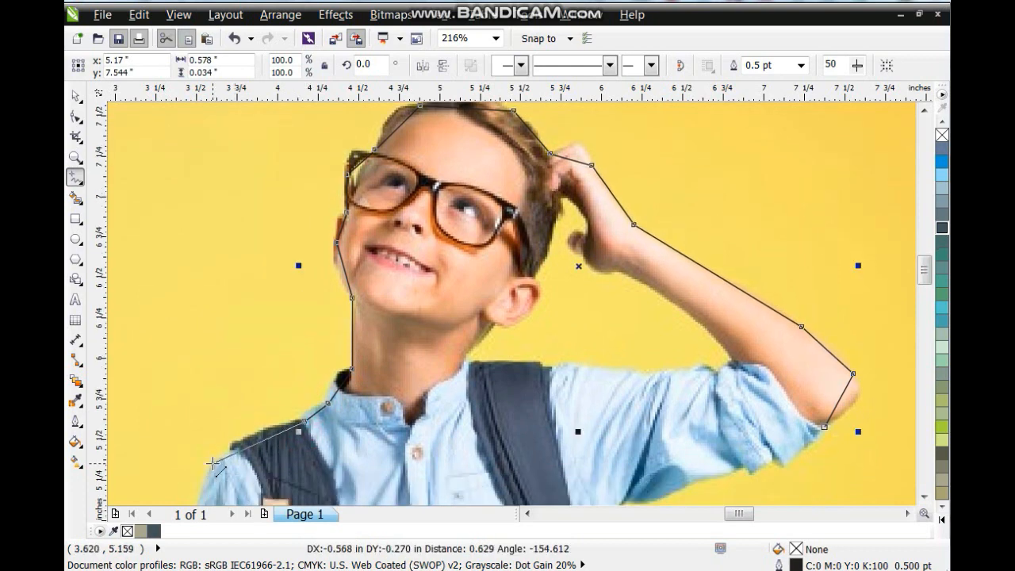
double_click(215, 462)
left_click(926, 498)
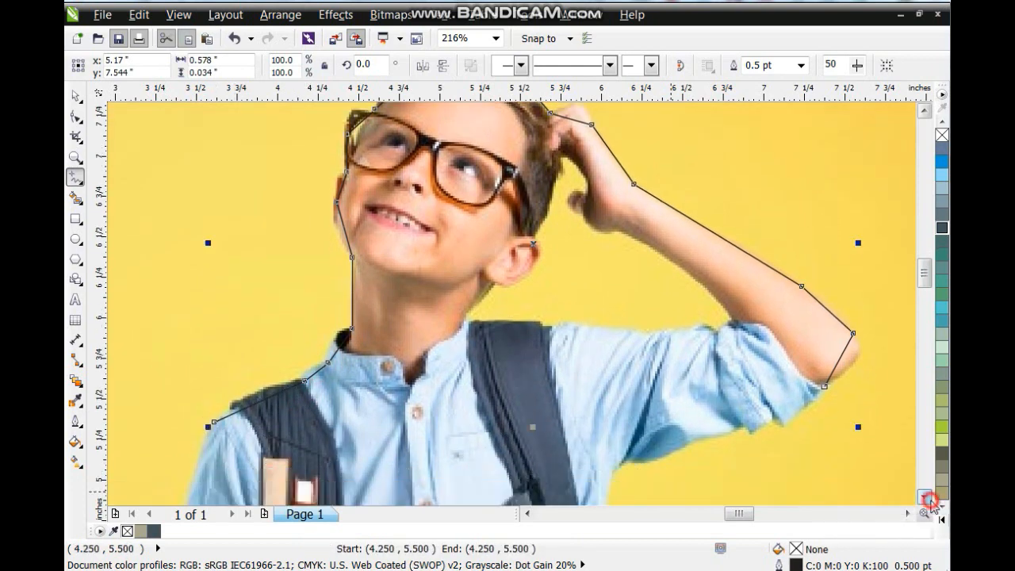
left_click(926, 498)
left_click(926, 498)
left_click(925, 498)
left_click(925, 498)
left_click(926, 498)
left_click(827, 182)
double_click(773, 214)
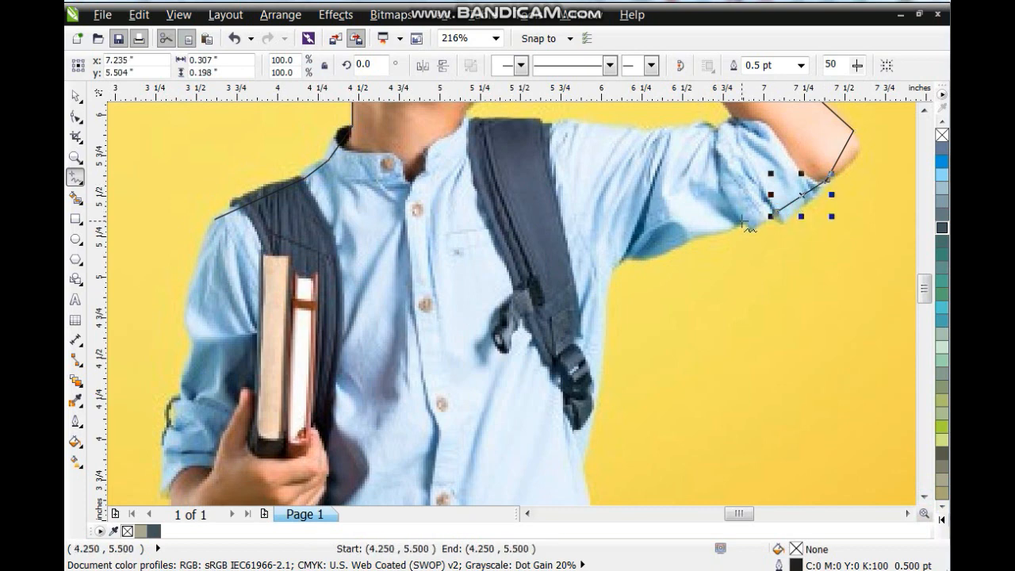
left_click(776, 212)
left_click(737, 224)
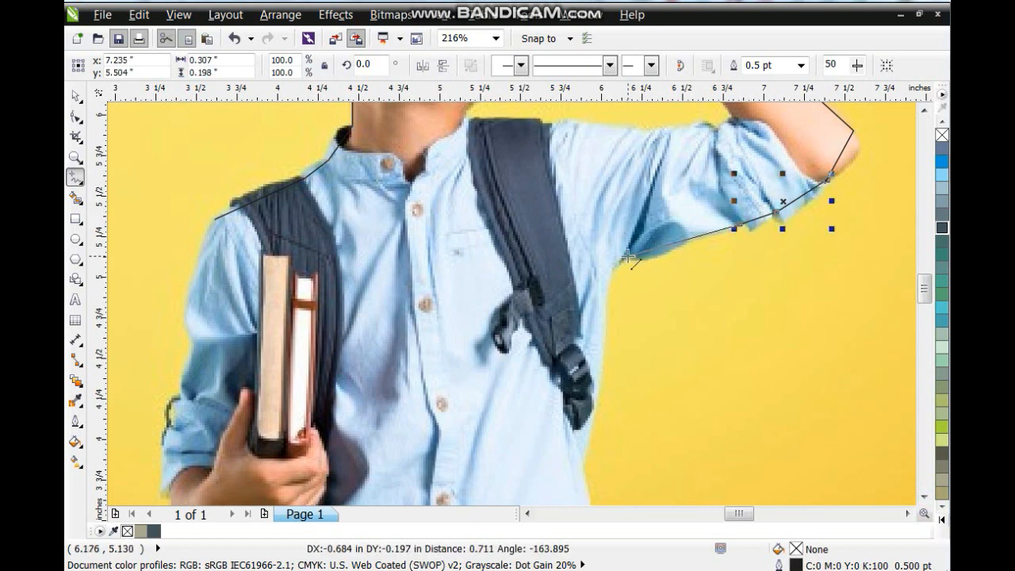
double_click(626, 256)
left_click(613, 272)
double_click(583, 464)
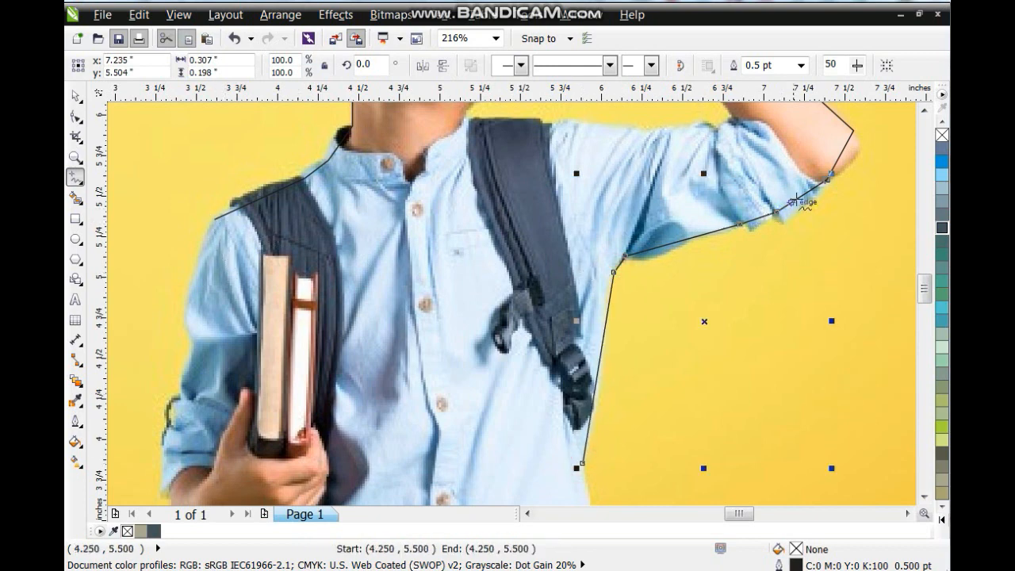
Undo the separate sleeve trace and the last outline segment to the outer shoulder.
key("ctrl+z")
key("ctrl+z")
key("ctrl+z")
key("ctrl+z")
key("ctrl+z")
key("ctrl+z")
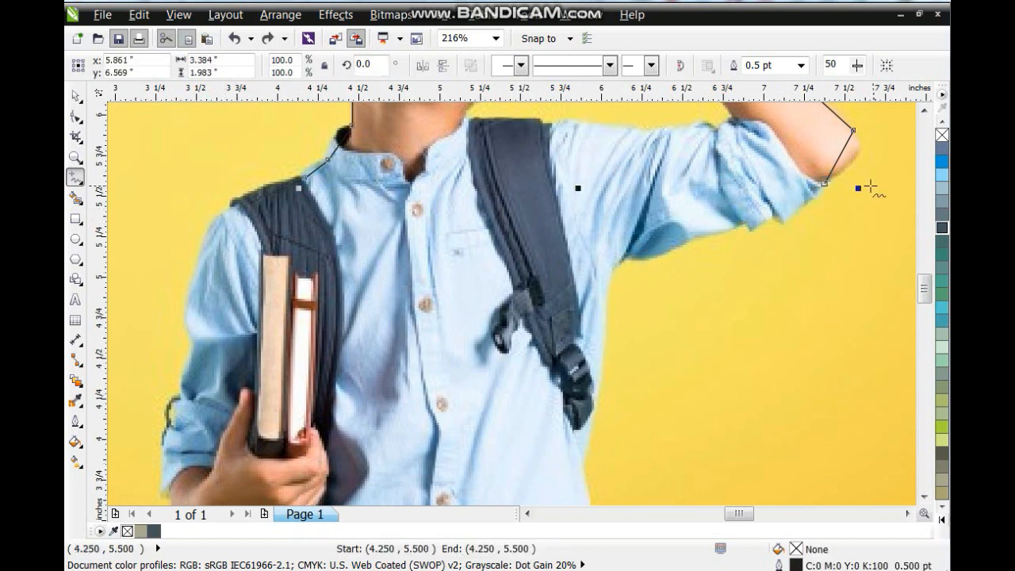
Extend the existing outline from its elbow end along the raised sleeve's underside to the armpit and down the shirt's side.
left_click(825, 184)
left_click(740, 223)
left_click(622, 255)
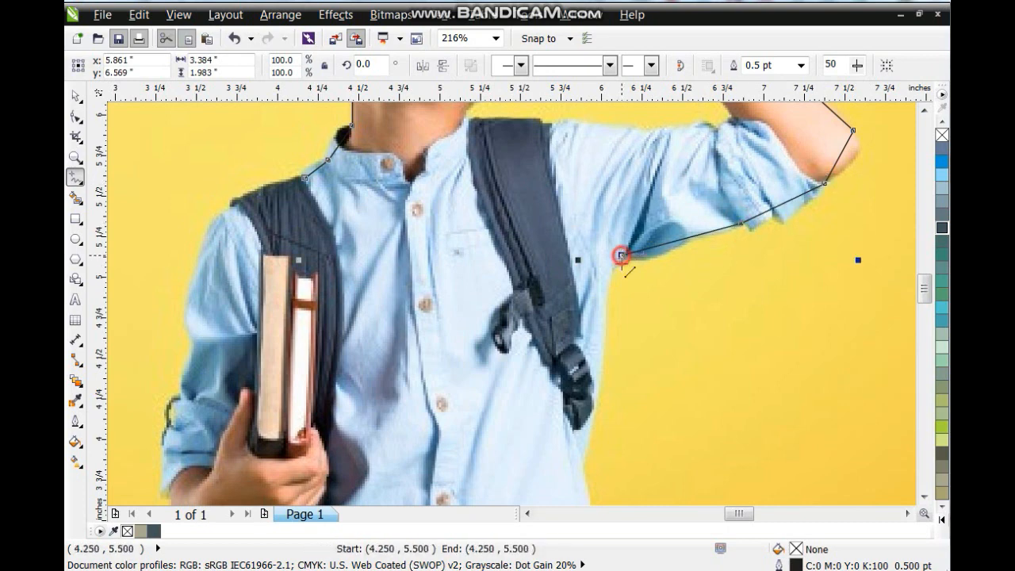
left_click(606, 304)
double_click(581, 470)
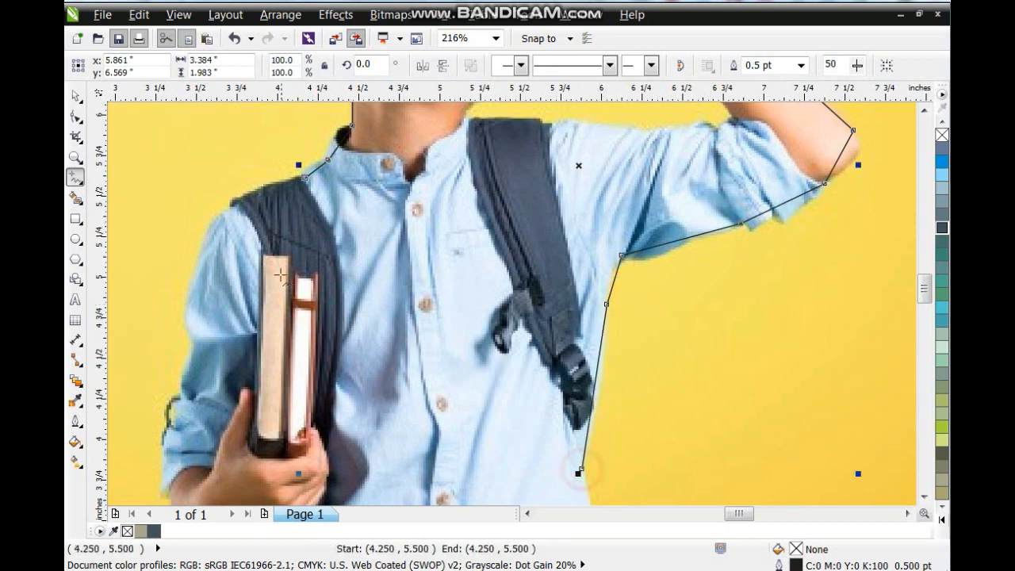
Extend the outline's other end from the backpack strap over the shoulder and down the book-holding arm to the cuff.
left_click(305, 177)
double_click(207, 251)
left_click(207, 251)
double_click(190, 404)
left_click(190, 405)
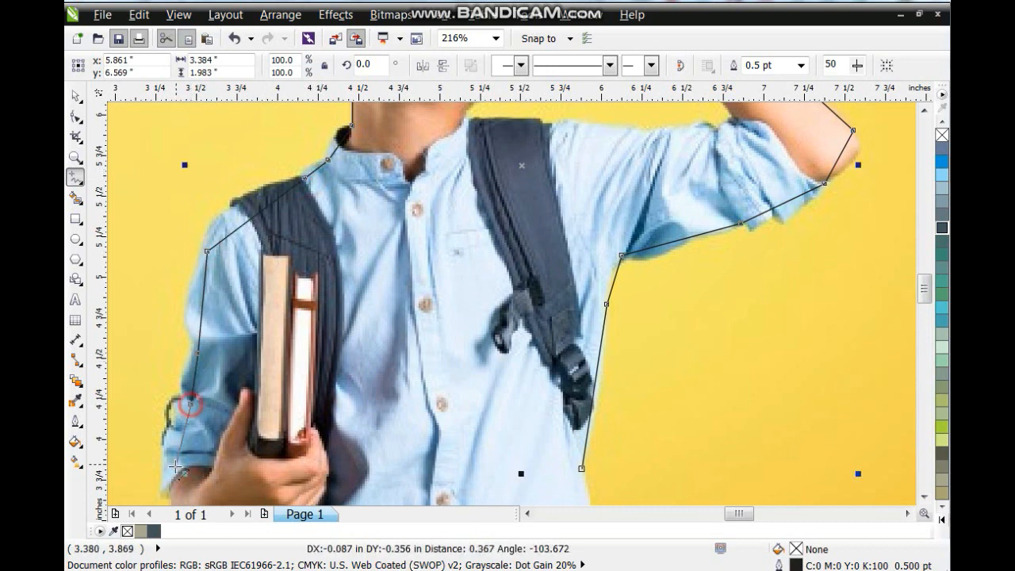
double_click(169, 487)
Trace below the forearm and down to the photo's lower edge, cross to the opposite shirt side, and close the outline.
left_click(923, 497)
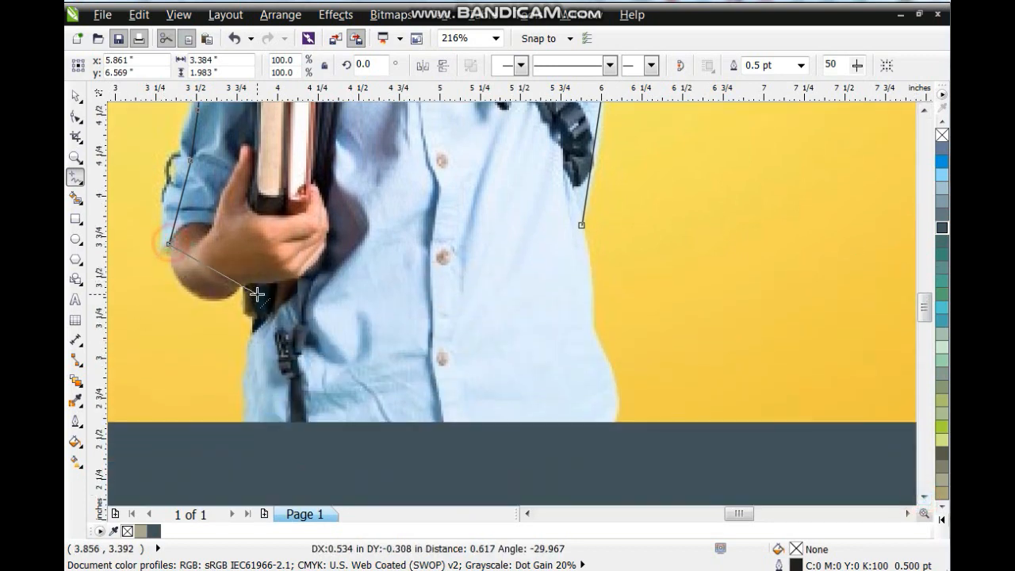
left_click(244, 289)
left_click(253, 329)
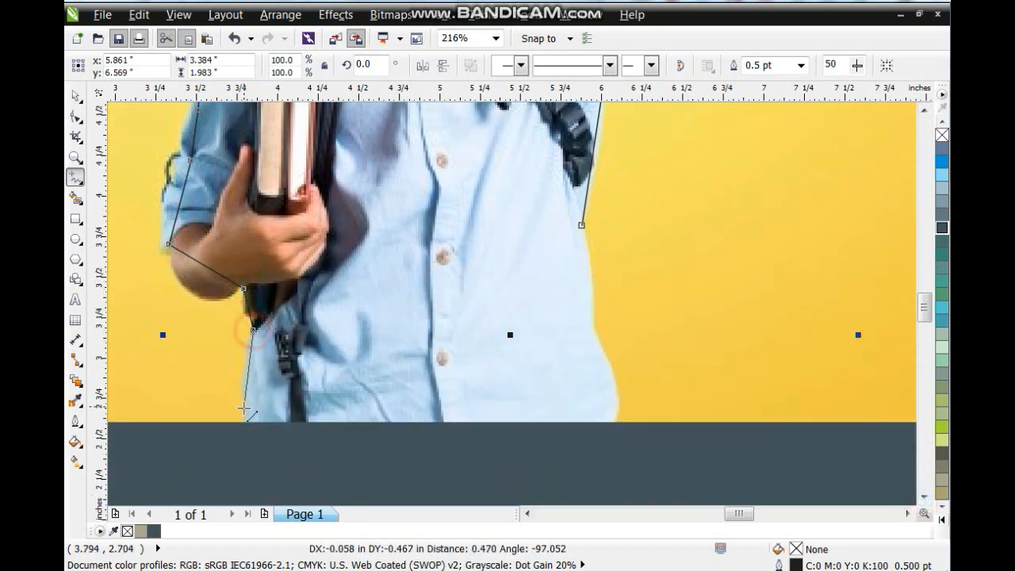
left_click(244, 420)
left_click(611, 421)
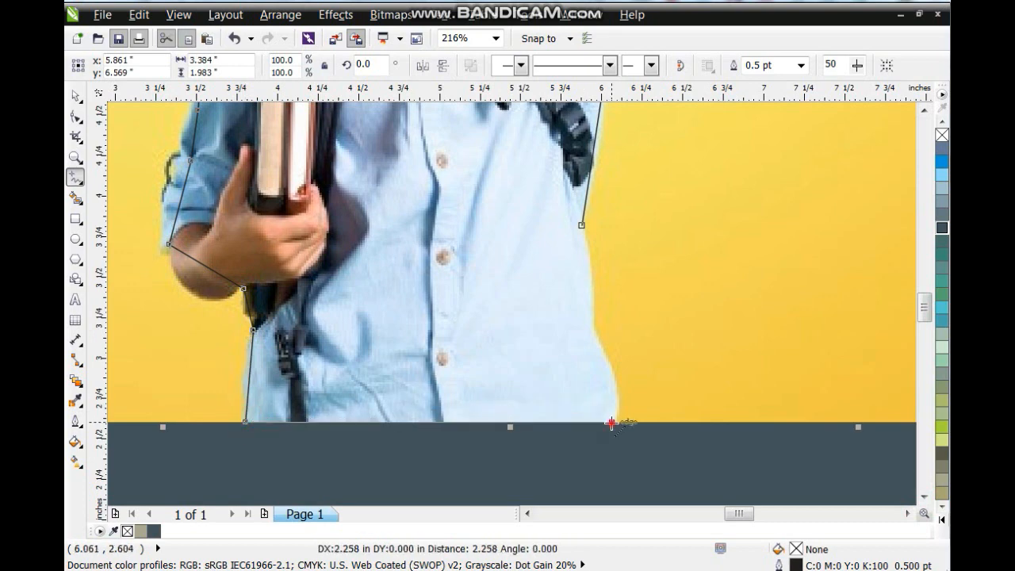
left_click(593, 326)
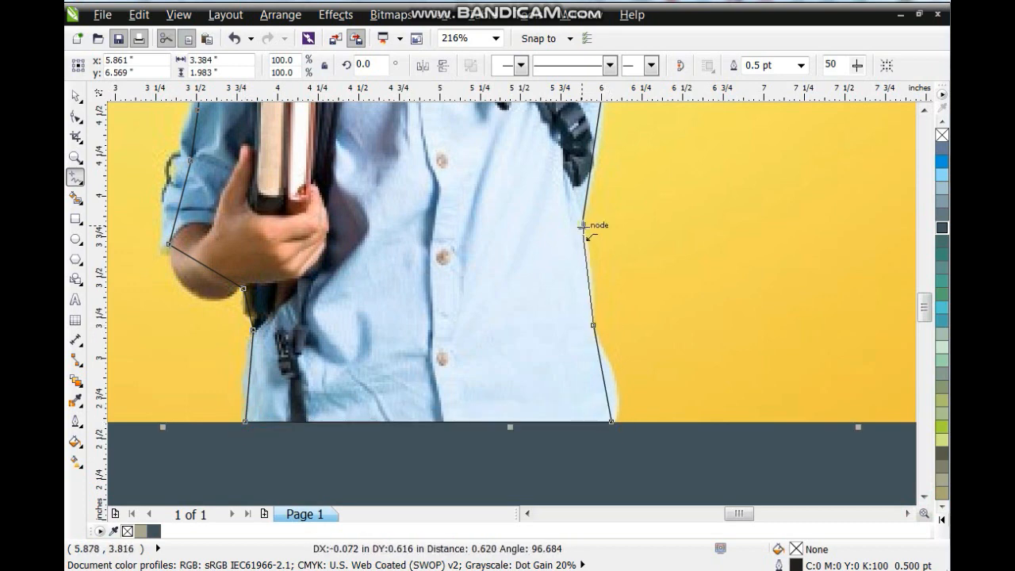
left_click(581, 226)
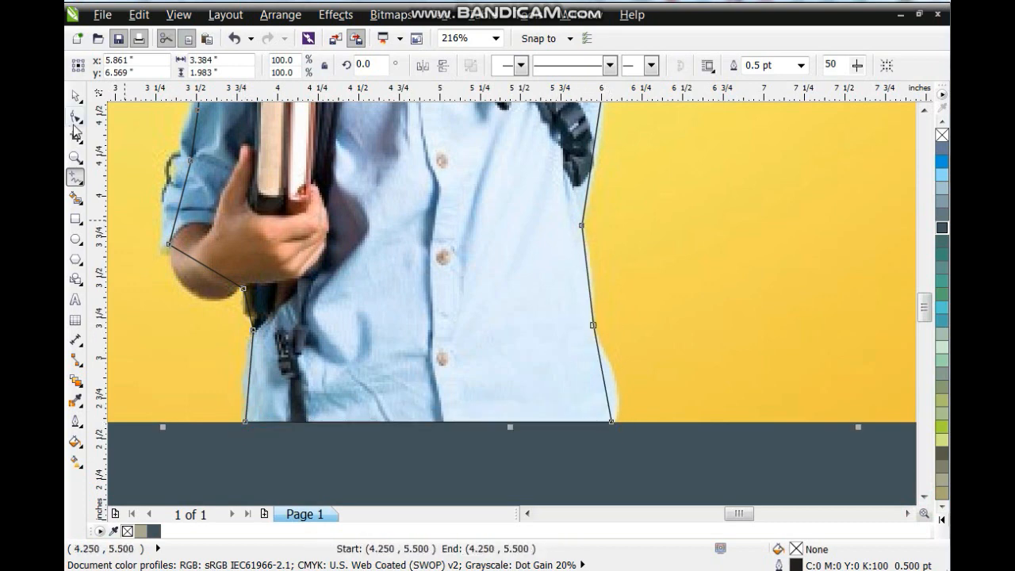
Select all nodes of the closed outline with the Shape tool and convert its straight segments to curves.
left_click(75, 158)
key("F4")
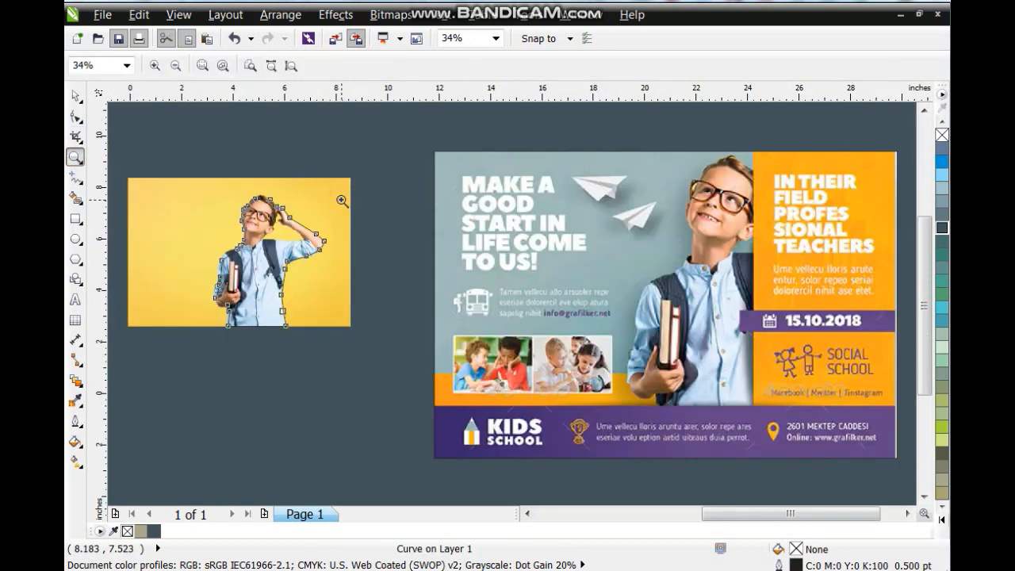
left_click(173, 144)
left_click(76, 117)
left_click_drag(317, 164, 587, 433)
left_click(275, 66)
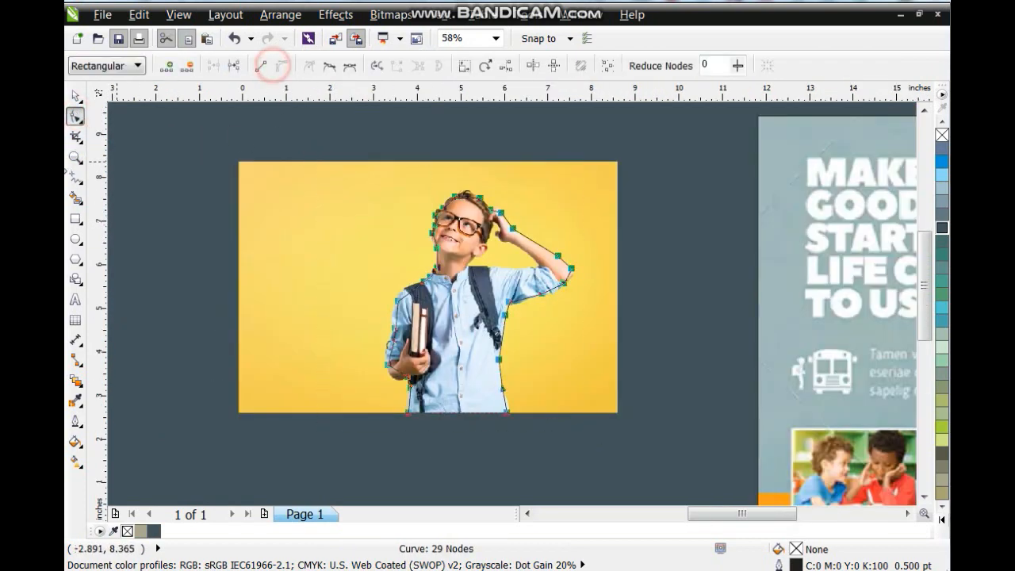
Bend the outline's segments to follow the boy's hair and the fingers of the raised hand.
left_click(75, 157)
left_click_drag(388, 175, 549, 261)
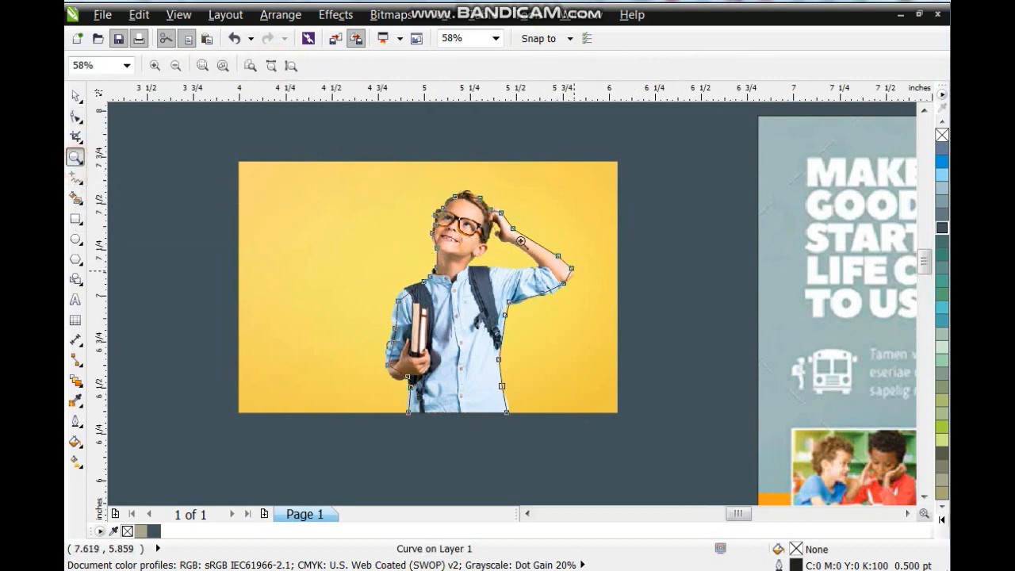
left_click_drag(265, 127, 674, 445)
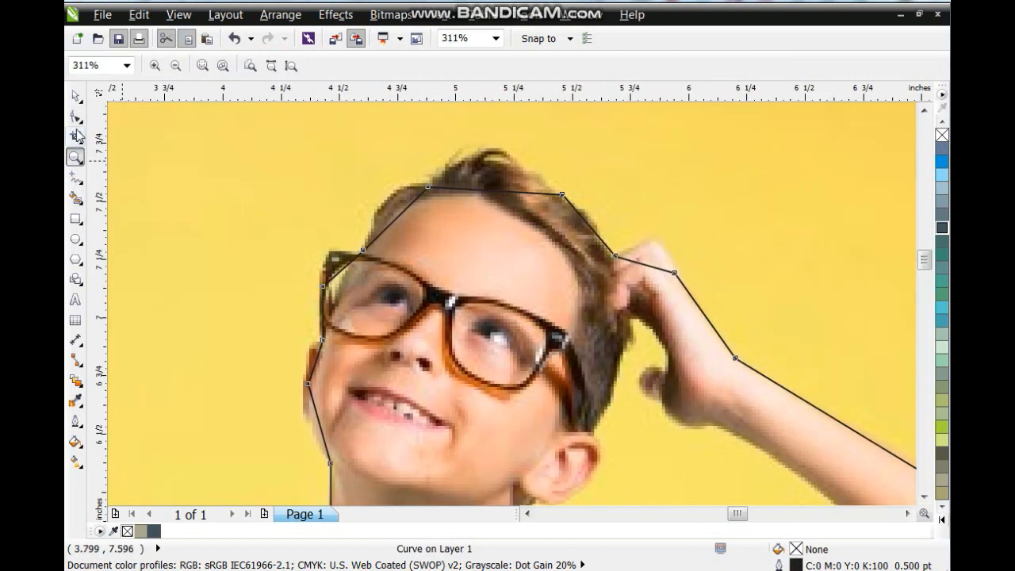
left_click(76, 117)
left_click_drag(386, 226, 382, 204)
left_click_drag(501, 193, 492, 164)
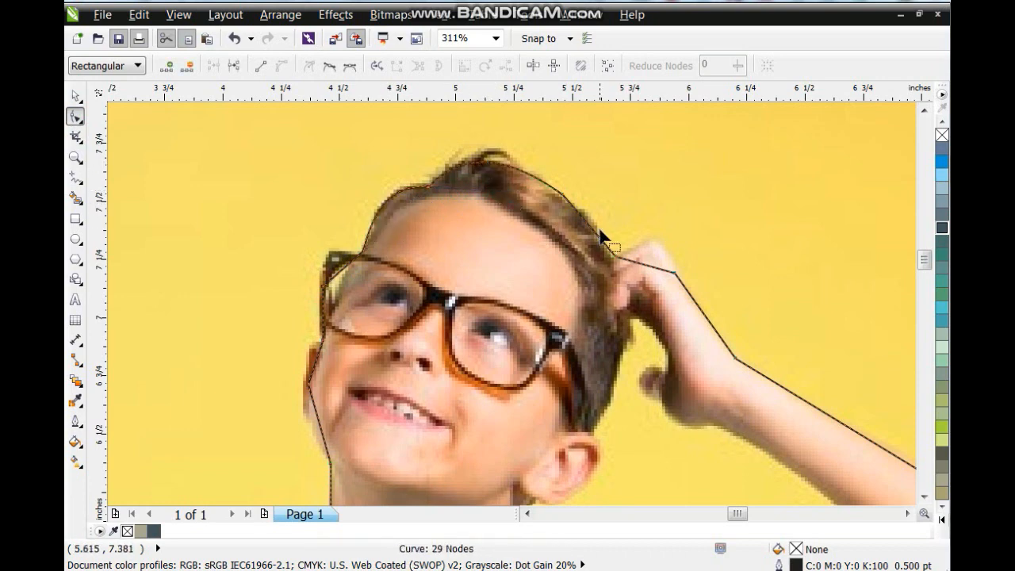
left_click_drag(591, 230, 601, 228)
left_click_drag(643, 265, 655, 246)
Bend the outline's segments around the corner of the glasses, the ear beside them and the cheek.
left_click_drag(343, 269, 329, 255)
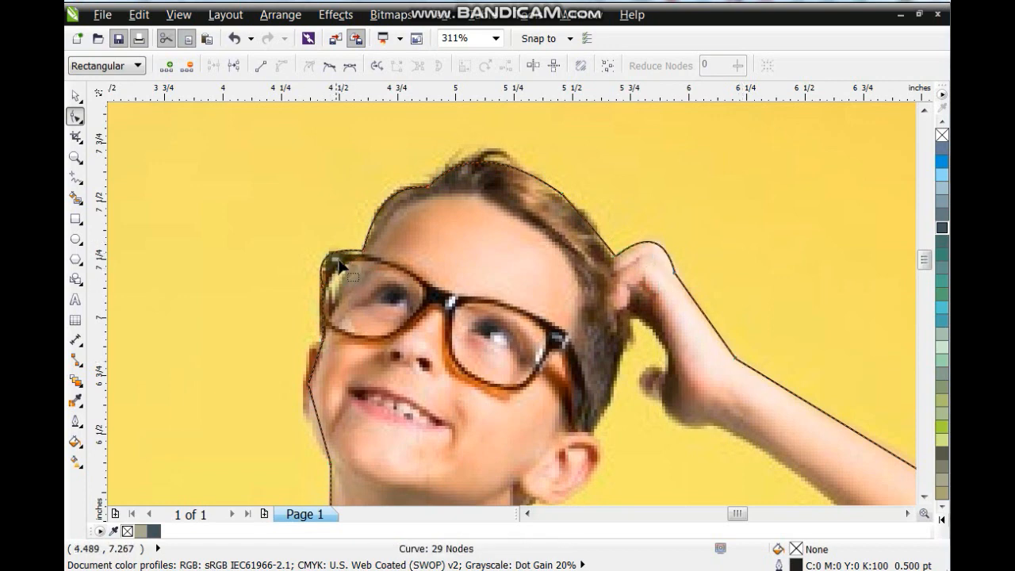
left_click_drag(316, 379, 311, 364)
left_click_drag(315, 411, 306, 419)
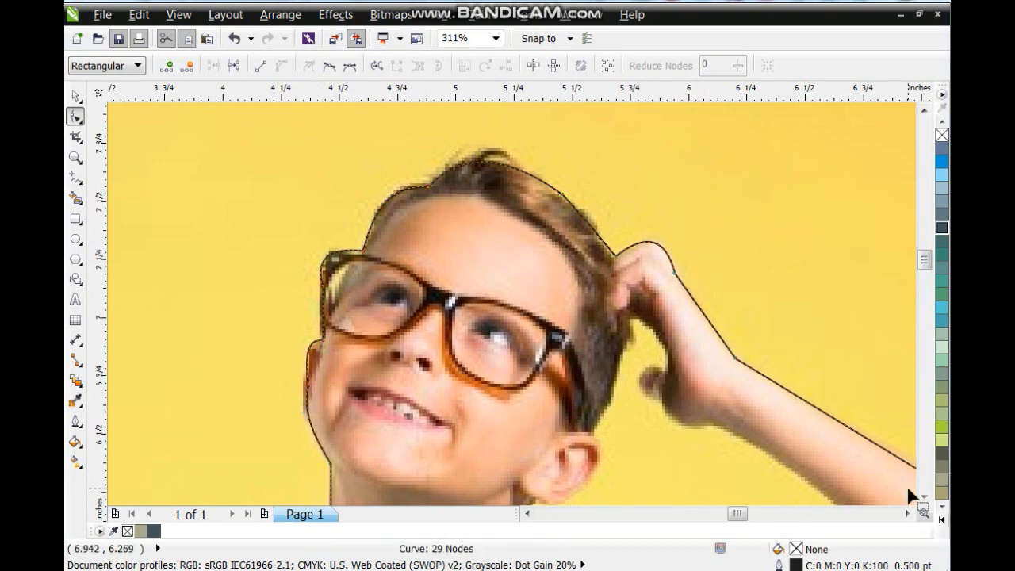
Bend the outline's segments to follow the raised forearm and round the elbow.
left_click(907, 514)
left_click(924, 496)
left_click_drag(593, 311, 591, 298)
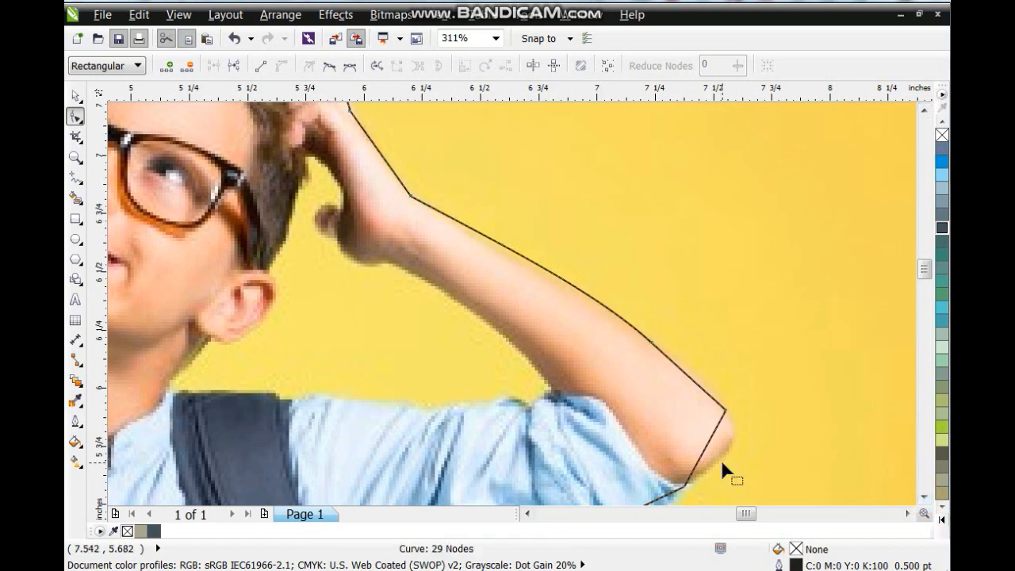
left_click_drag(711, 451, 729, 453)
left_click_drag(687, 381, 690, 373)
Bend the outline's two segments under the raised sleeve to match the sleeve's lower edge.
scroll(924, 500, "down", 6)
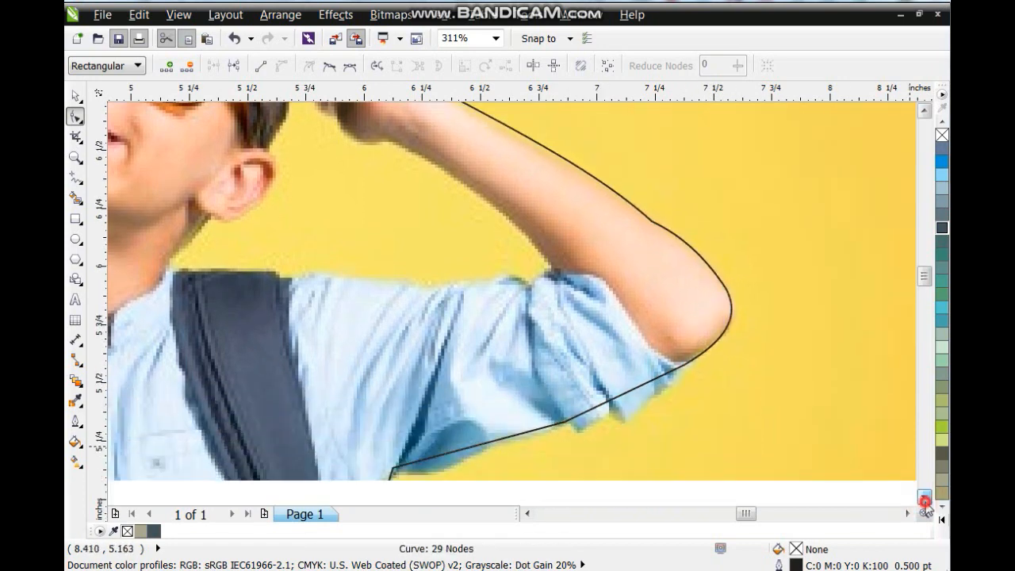
left_click_drag(615, 243, 618, 251)
left_click_drag(498, 280, 452, 306)
Curve the outline around the shirt's lower side and beneath the forearm of the book-holding arm.
scroll(925, 497, "down", 5)
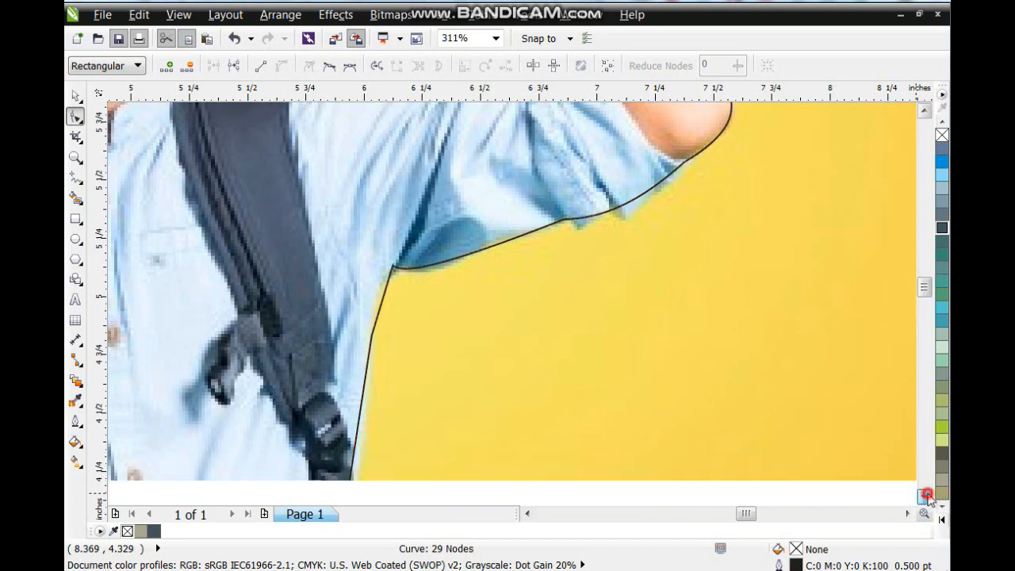
scroll(924, 497, "down", 3)
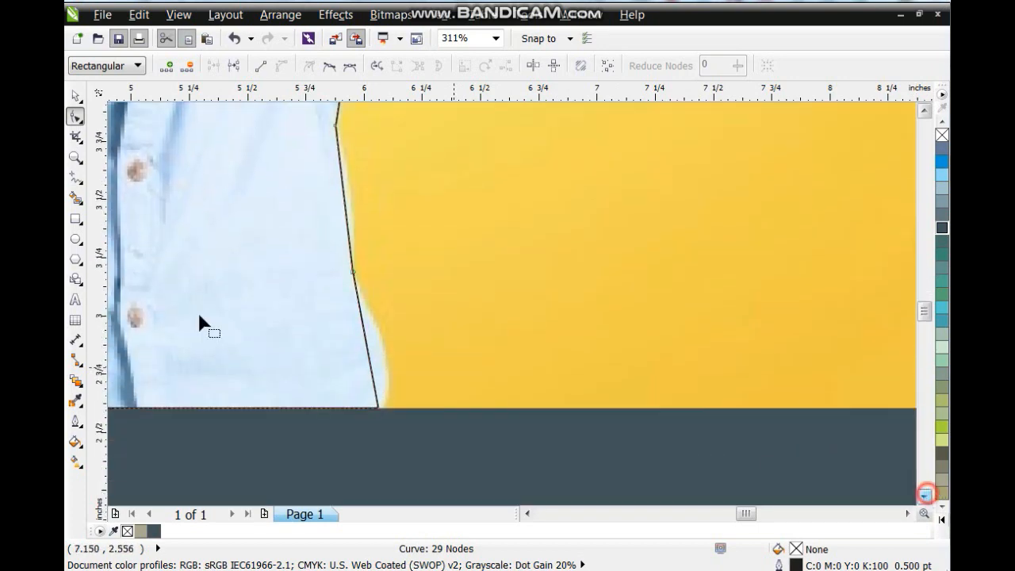
left_click_drag(374, 381, 386, 379)
scroll(528, 514, "left", 8)
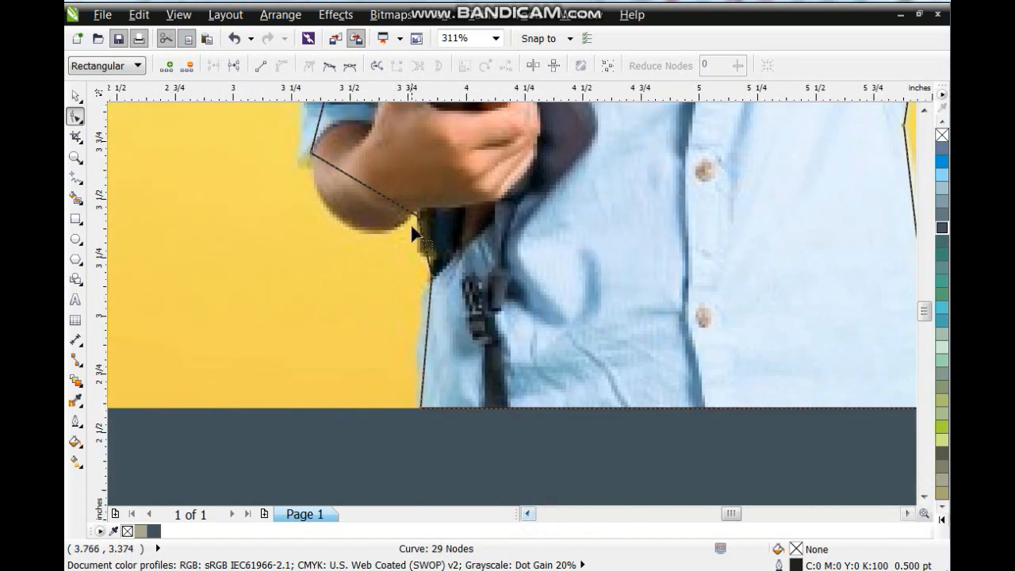
left_click_drag(386, 200, 353, 229)
Bend the outline's segments along the rolled cuff and sleeve of the book-holding arm.
scroll(924, 111, "up", 10)
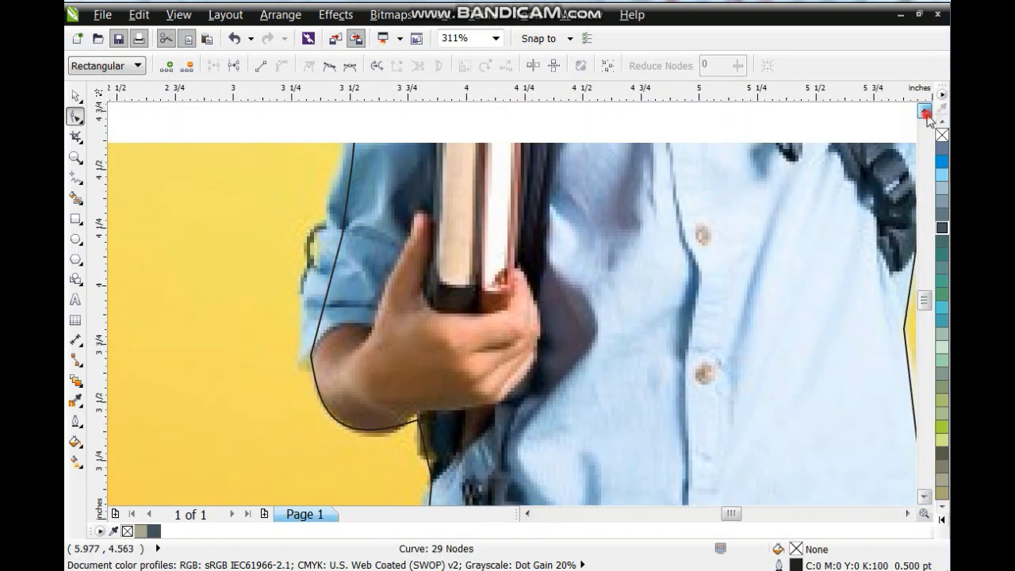
left_click_drag(332, 310, 315, 309)
left_click_drag(346, 245, 337, 253)
mouse_move(361, 160)
left_mouse_down()
mouse_move(356, 149)
mouse_move(343, 154)
left_mouse_up()
Bend the outline over the shoulder with the backpack strap and around the back of the shirt collar.
scroll(924, 111, "up", 15)
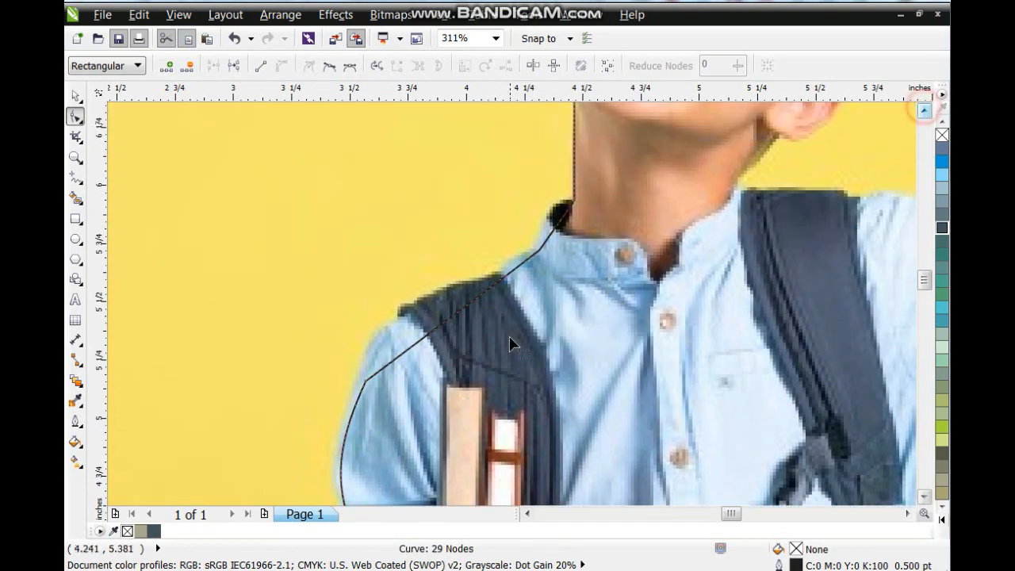
left_click_drag(453, 328, 406, 312)
left_click_drag(552, 230, 542, 222)
Select the yellow-background photo and place it inside the traced outline with PowerClip.
scroll(923, 111, "up", 15)
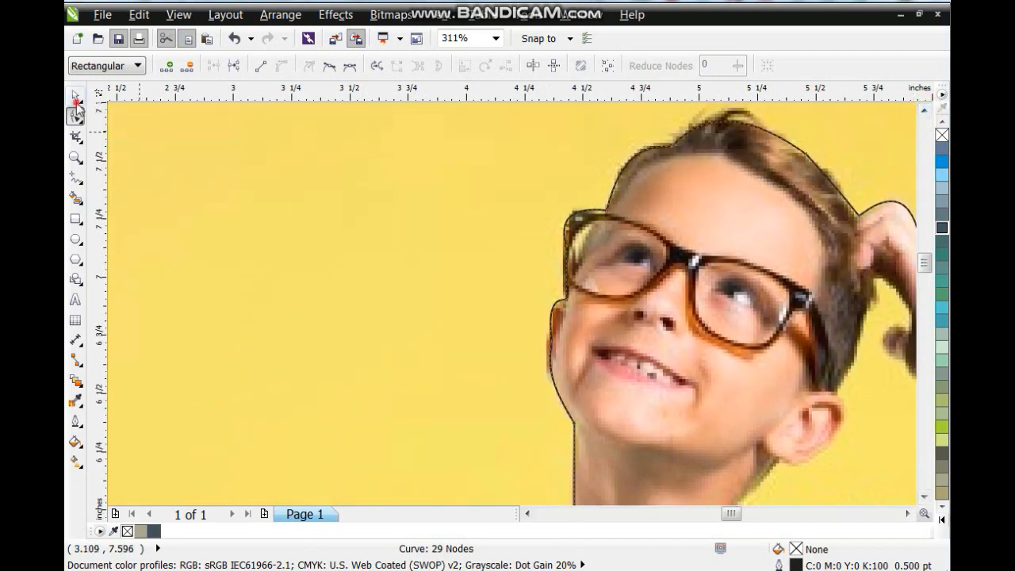
key("space")
left_click(480, 275)
key("shift+F2")
key("Escape")
left_click(651, 167)
left_click(333, 14)
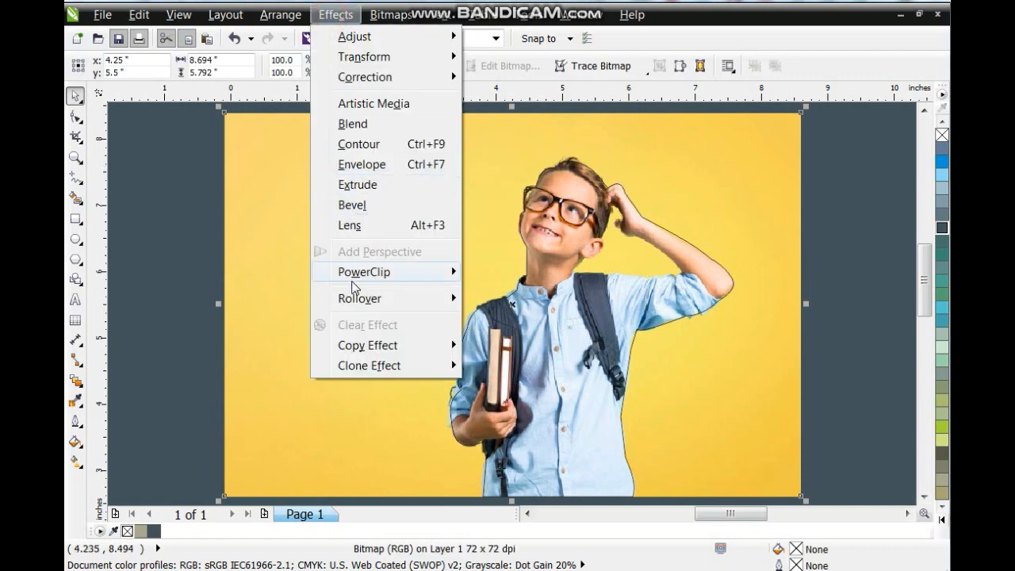
mouse_move(364, 275)
left_click(498, 274)
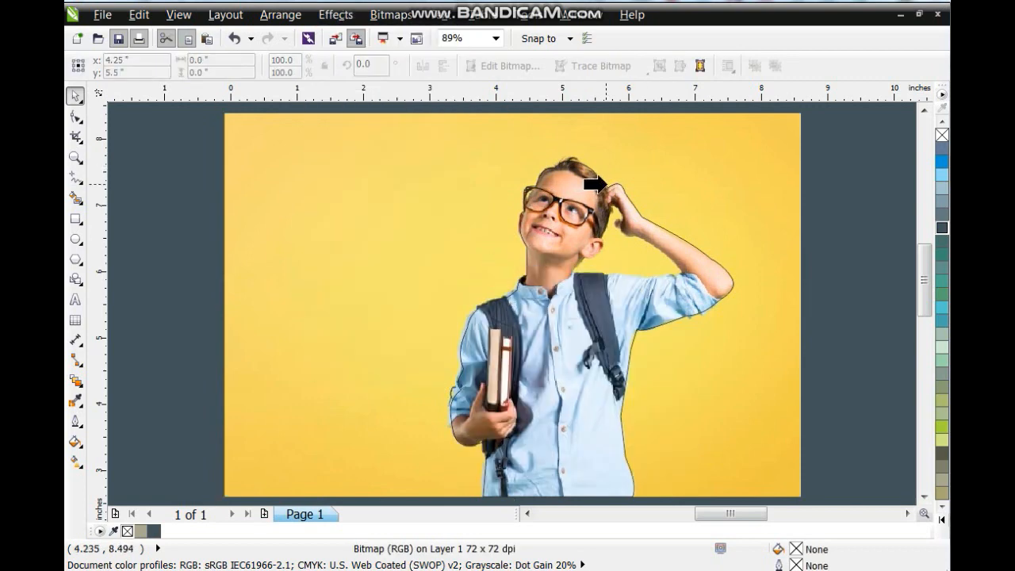
left_click(603, 186)
Remove the outline stroke from the clipped cutout of the boy and deselect it.
right_click(944, 135)
left_click(468, 189)
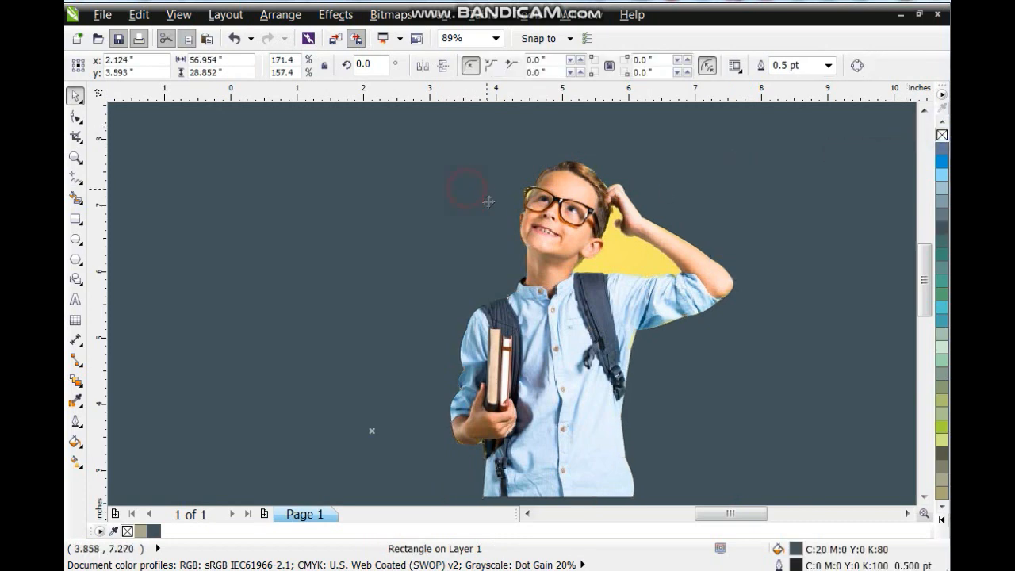
left_click(73, 160)
left_click_drag(718, 300, 721, 302)
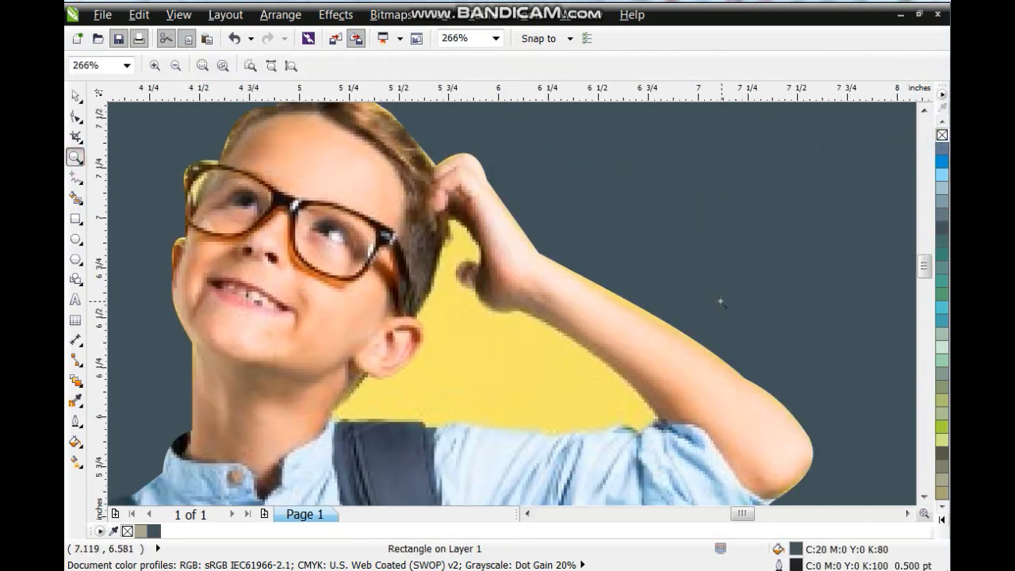
Trace the enclosed yellow gap with straight segments from the raised hand, along the underside of the forearm and across the shoulder.
left_click(73, 174)
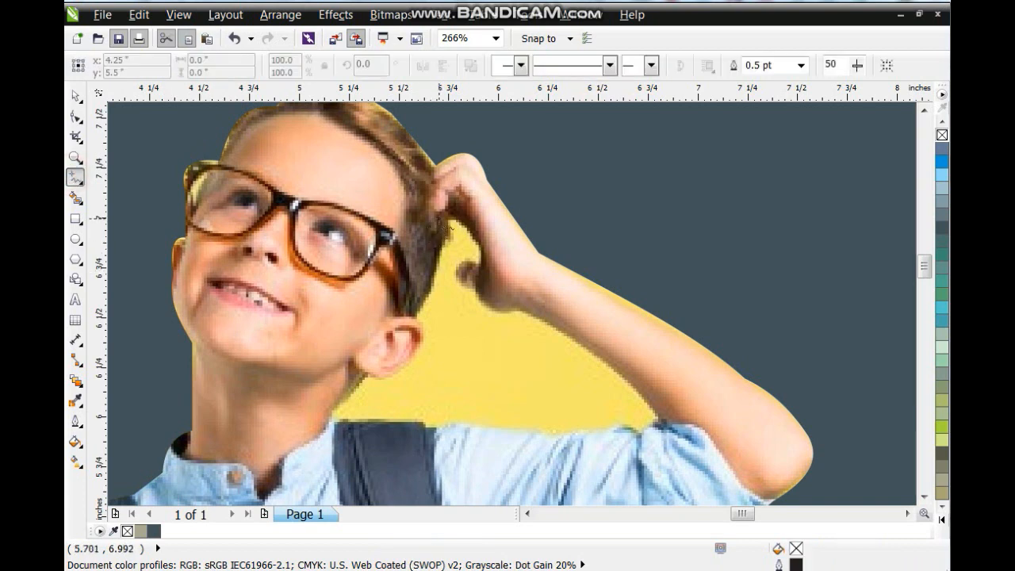
left_click(443, 213)
left_click(478, 266)
left_click(480, 289)
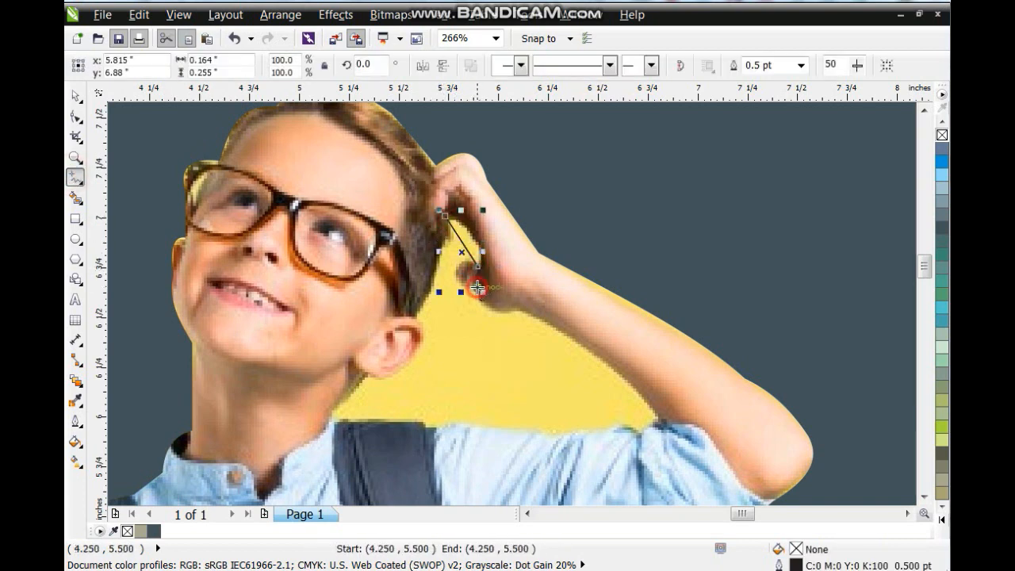
left_click(524, 309)
left_click(664, 421)
left_click(641, 433)
left_click(429, 432)
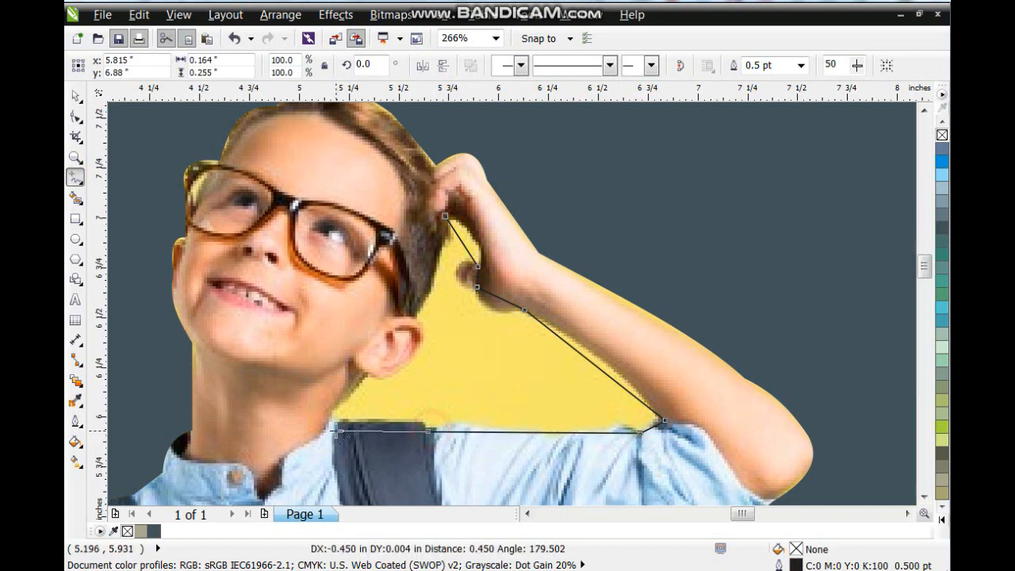
Continue the gap's outline up the neck, around the ear and along the hair, closing it at its starting node.
double_click(332, 425)
double_click(330, 409)
left_click(368, 378)
left_click(421, 346)
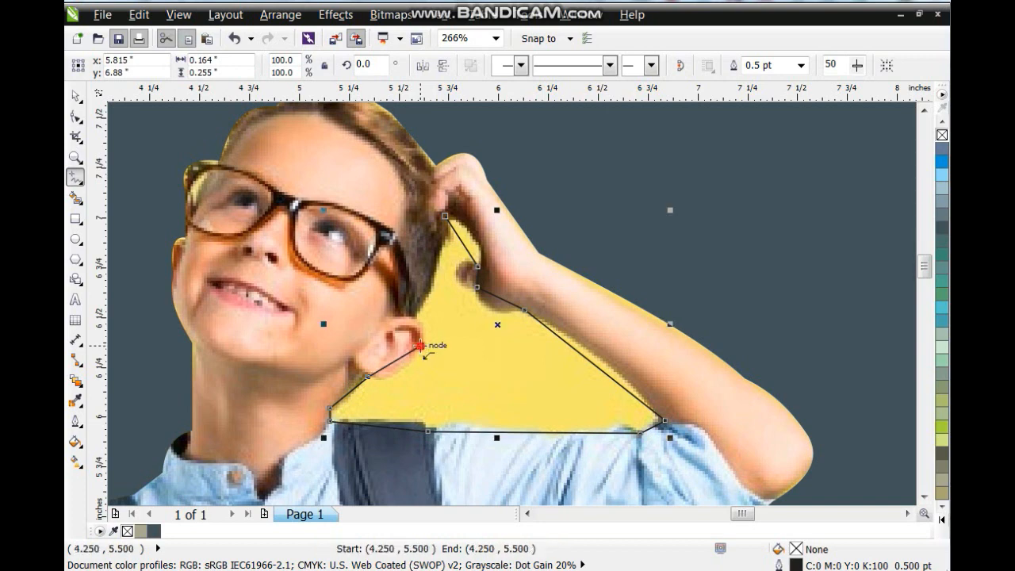
left_click(414, 318)
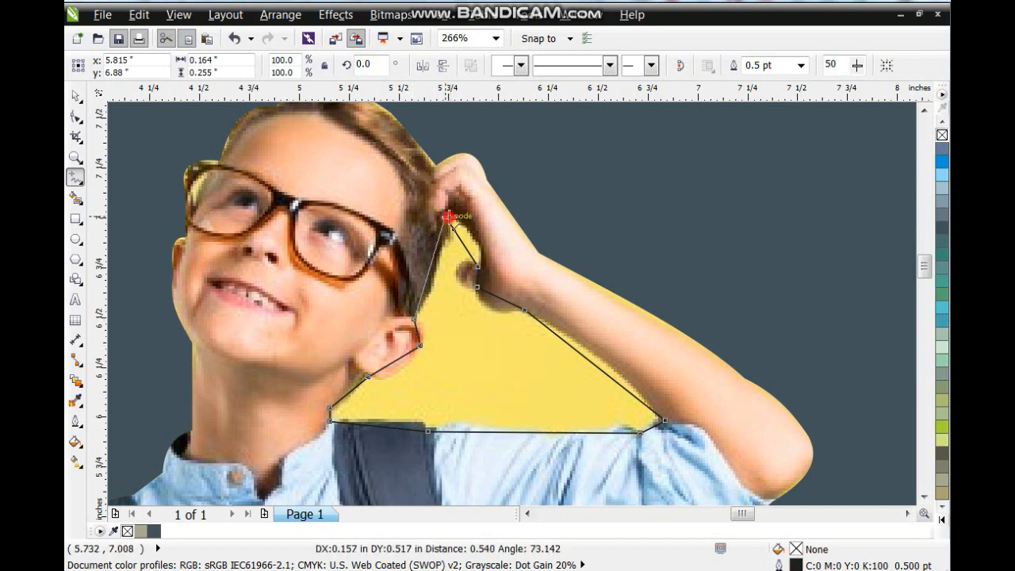
left_click(448, 217)
Convert all the gap outline's segments to curves and bend them along the forearm, thumb, hair and ear.
left_click(76, 118)
left_click_drag(220, 160, 457, 359)
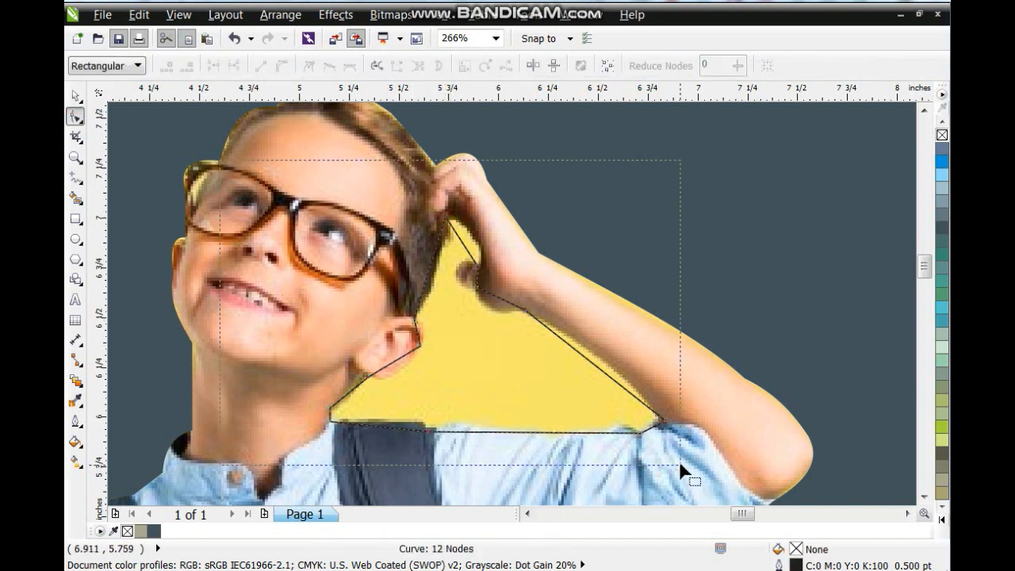
left_click_drag(679, 461, 680, 463)
left_click(280, 66)
left_click_drag(578, 346, 595, 353)
left_click_drag(500, 302, 479, 241)
left_click_drag(423, 286, 429, 289)
left_click_drag(404, 362, 395, 374)
left_click_drag(418, 332, 424, 332)
Combine the gap outline with the boy's PowerClip cutout to cut the yellow area out.
left_click(75, 96)
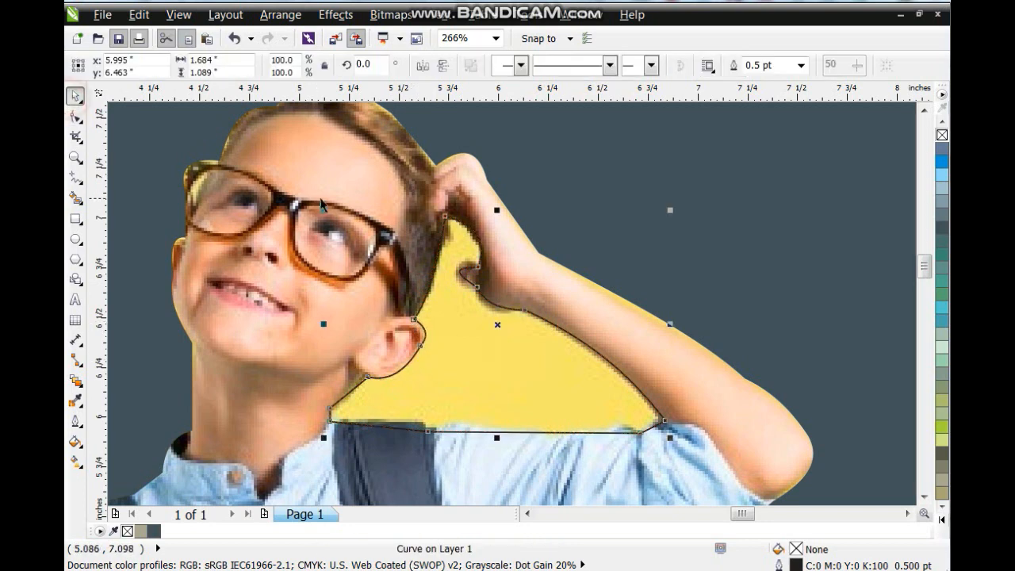
left_click(321, 195, "shift")
left_click(469, 65)
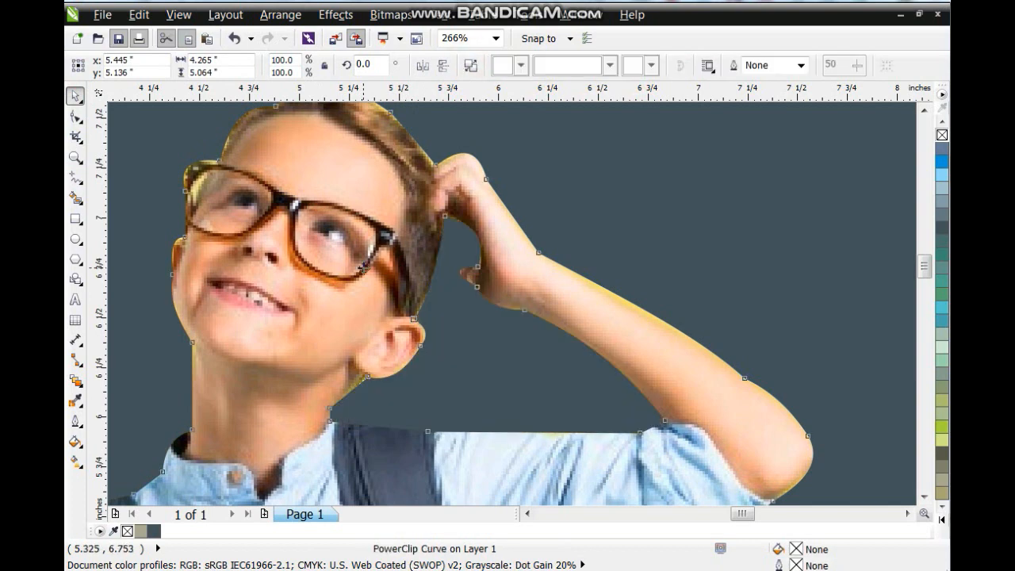
Reshape the cutout's edge along the top of the raised forearm to trim off the yellow fringe.
scroll(411, 301, "down", 3)
left_click(75, 157)
left_click_drag(365, 168, 585, 380)
left_click(76, 116)
left_click(559, 291)
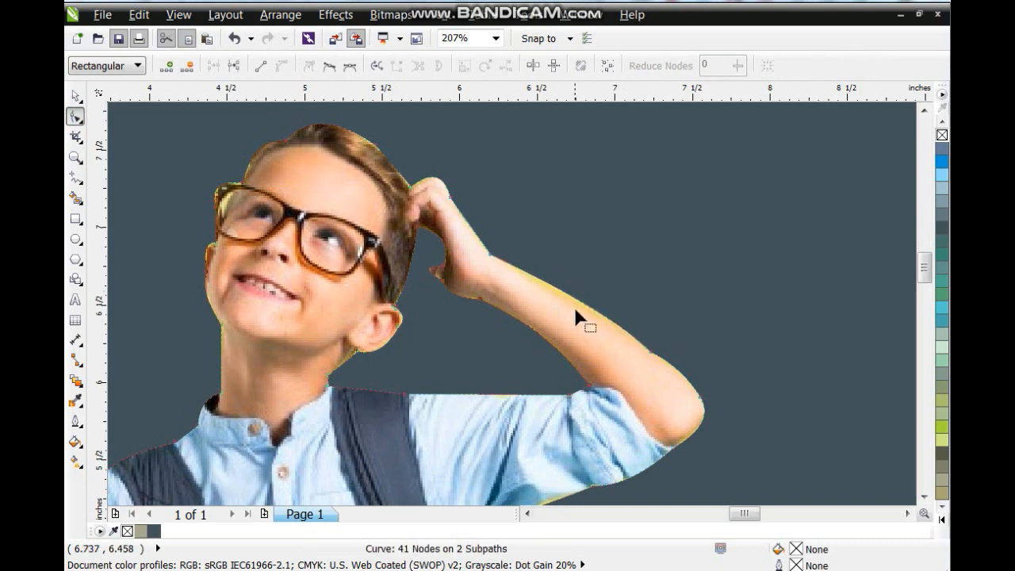
left_click_drag(583, 305, 576, 301)
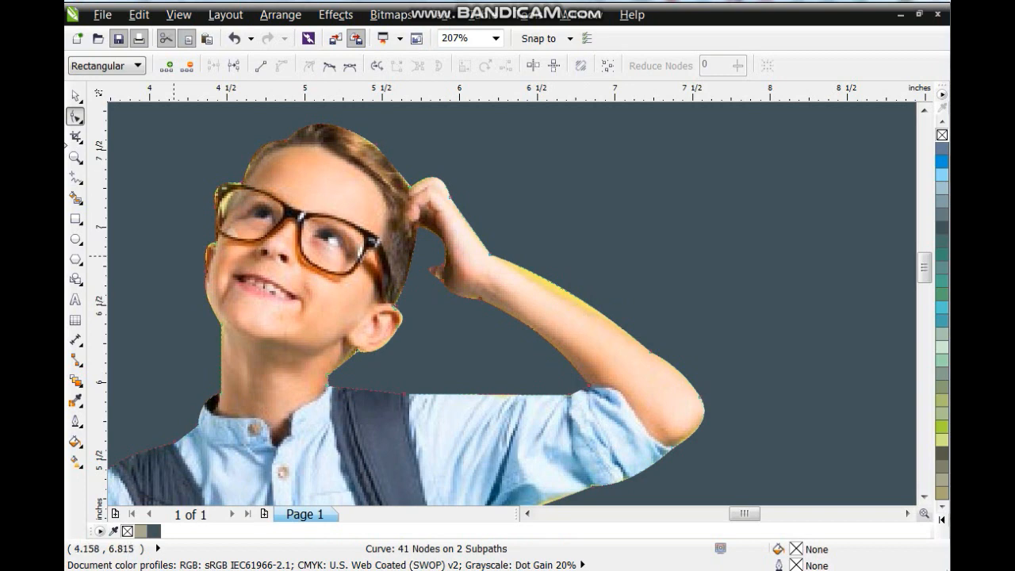
left_click(75, 158)
left_click(497, 252)
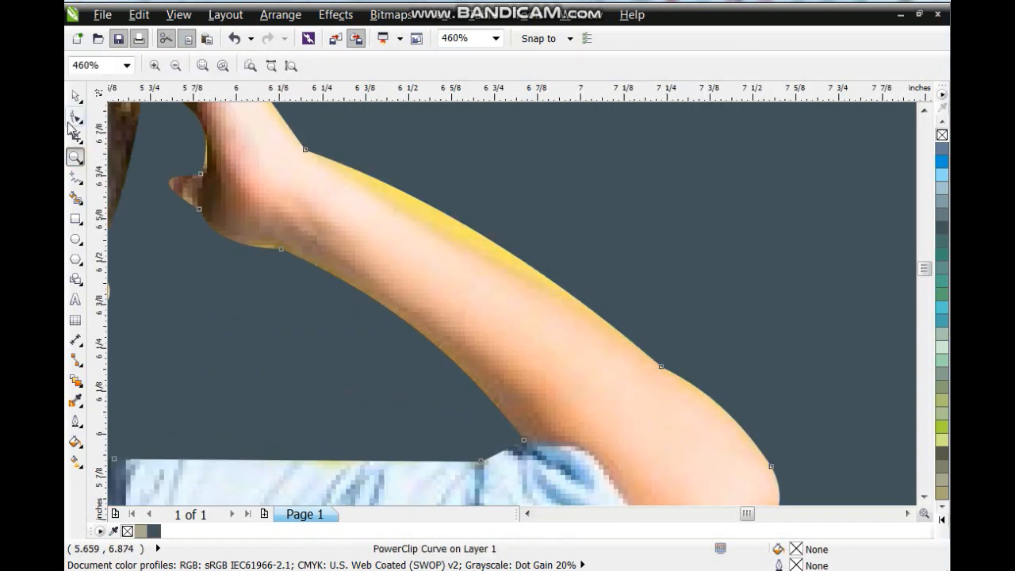
left_click(75, 136)
left_click(75, 116)
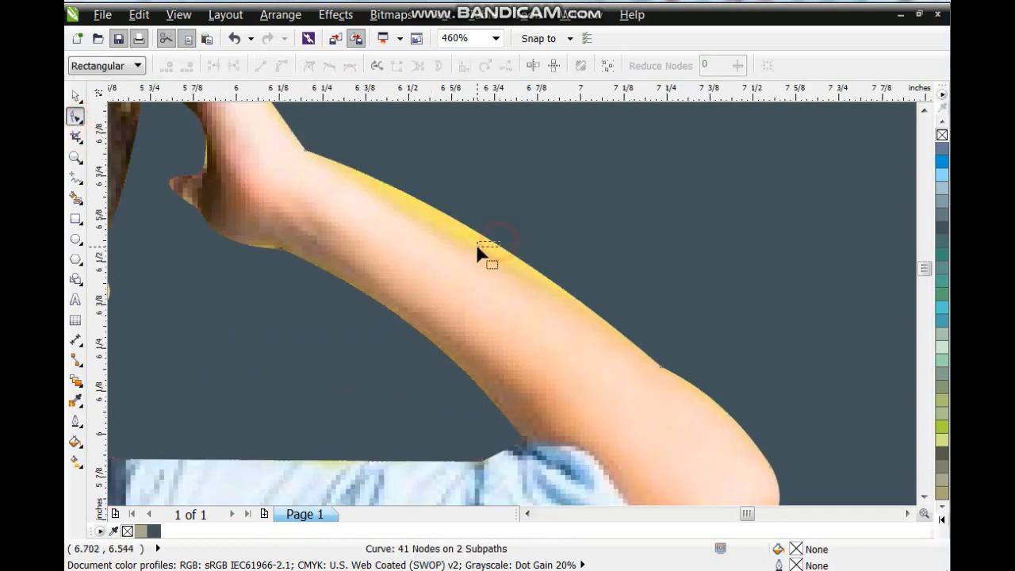
left_click_drag(484, 236, 468, 244)
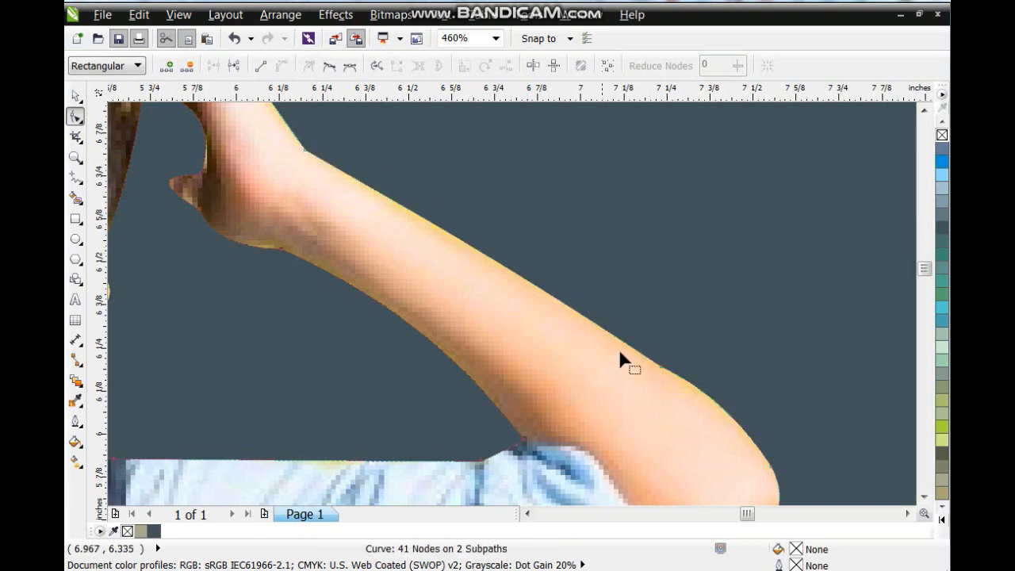
Select the three photos and the bus icon together and move them farther left, away from the flyer workspace.
scroll(507, 305, "down", 5)
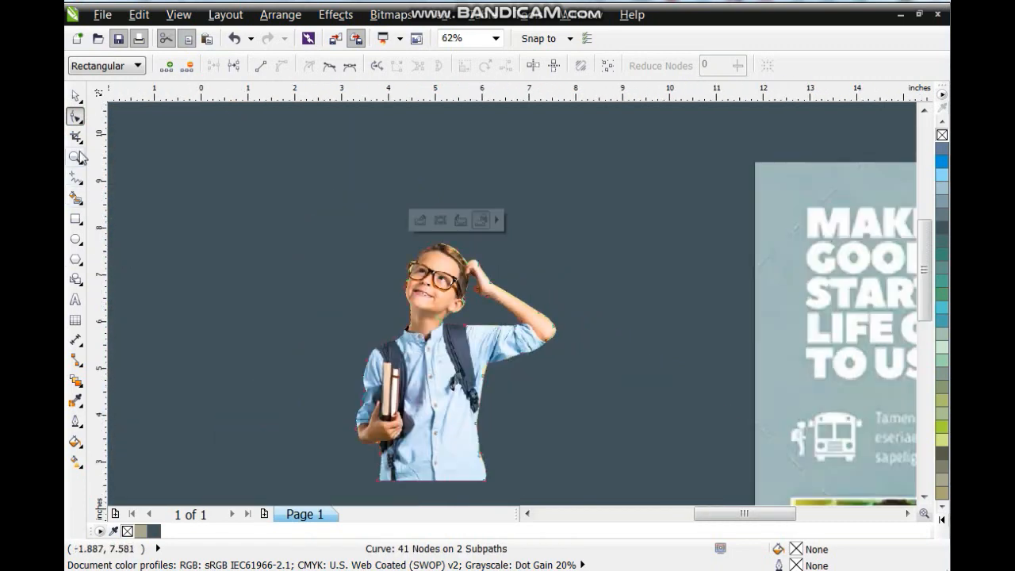
left_click(77, 95)
left_click(566, 249)
scroll(584, 299, "down", 4)
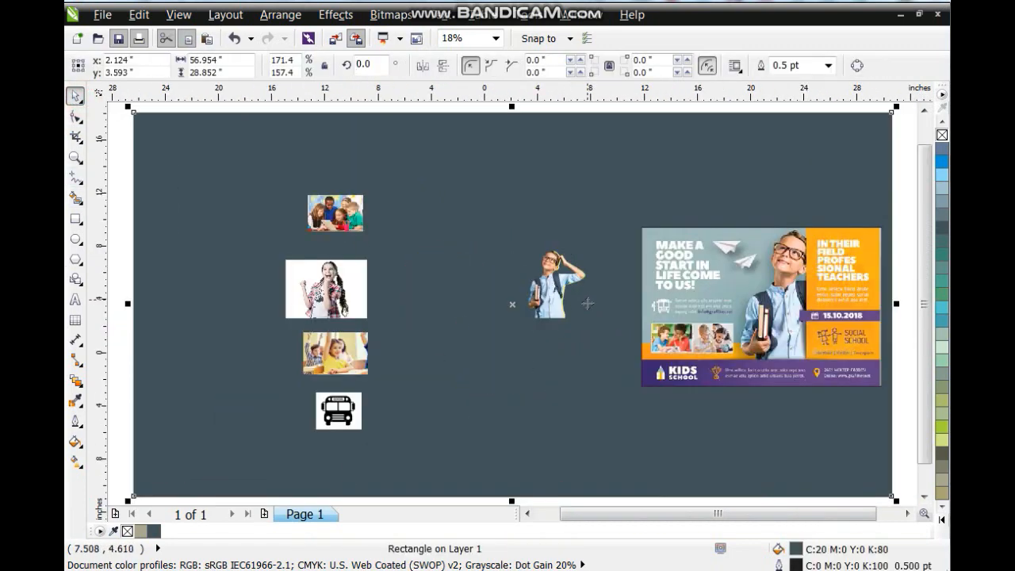
key("Escape")
left_click_drag(265, 112, 424, 489)
left_click_drag(331, 309, 222, 304)
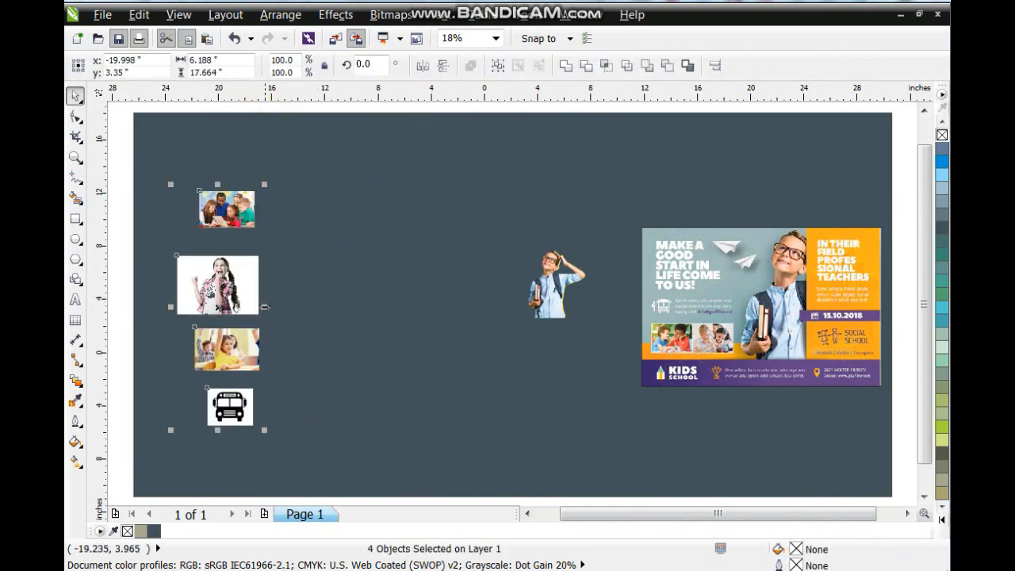
Move the boy's cutout up to clear the space beside the reference flyer.
left_click(70, 163)
left_click_drag(873, 410, 895, 415)
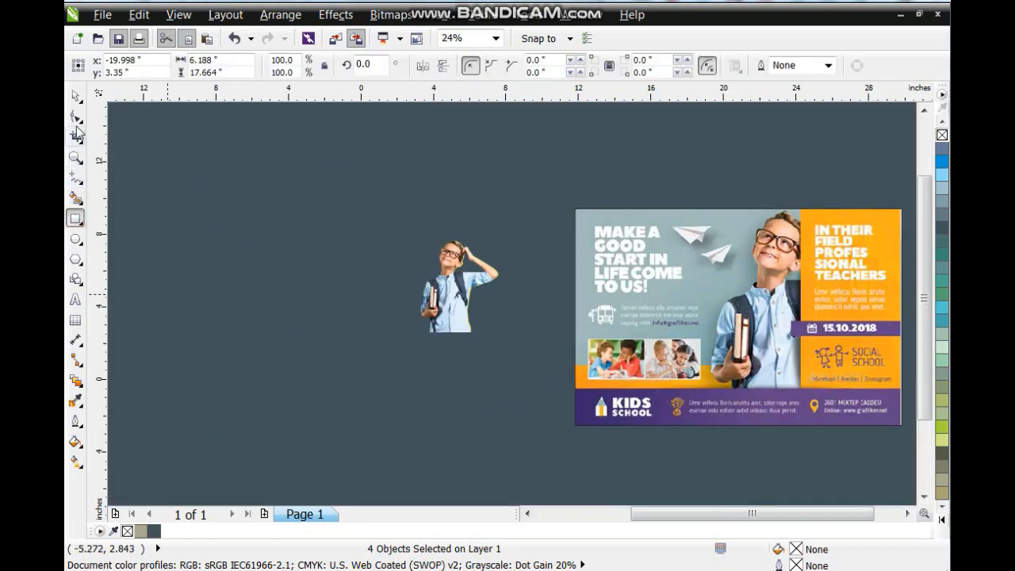
left_click(75, 95)
left_click_drag(490, 334, 516, 182)
Draw a flyer base rectangle about 20.4 by 12 inches beside the reference flyer, matching its height.
left_click(76, 218)
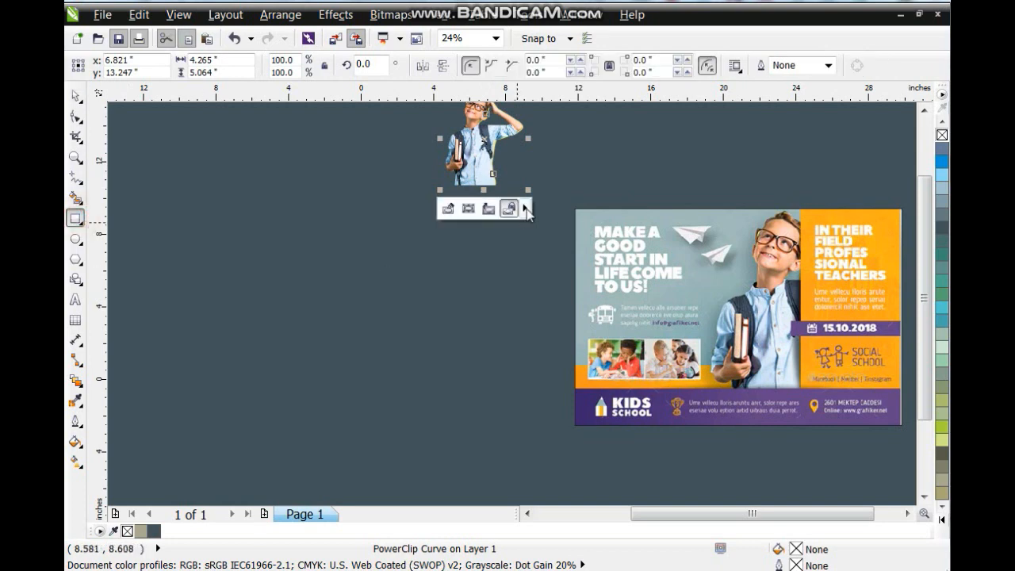
left_click(553, 214)
left_click_drag(558, 213, 185, 429)
left_click(75, 96)
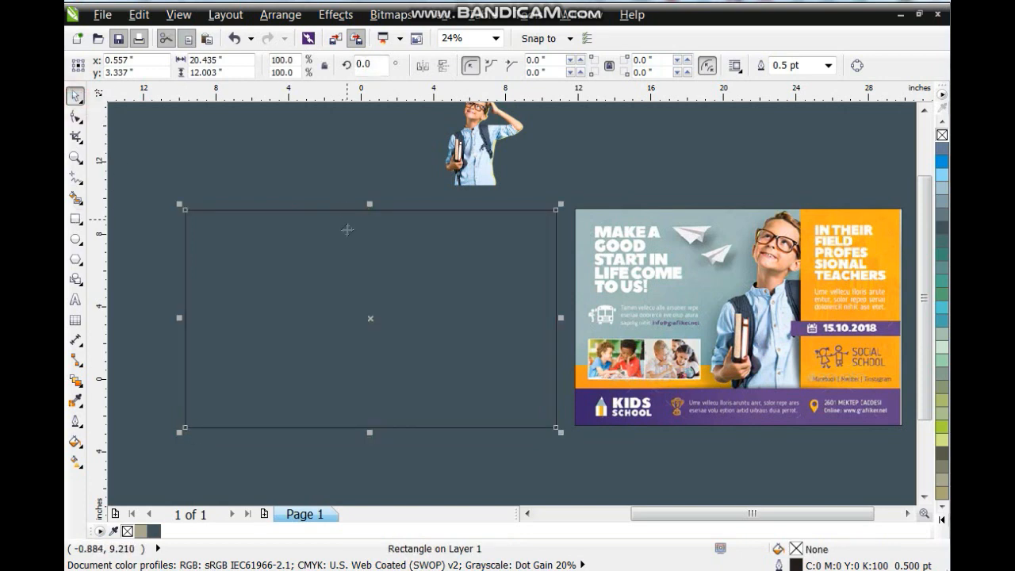
Duplicate the base rectangle as a right-hand column about 6.1 inches wide and a bottom strip about 1.9 inches high.
left_click_drag(179, 318, 436, 326)
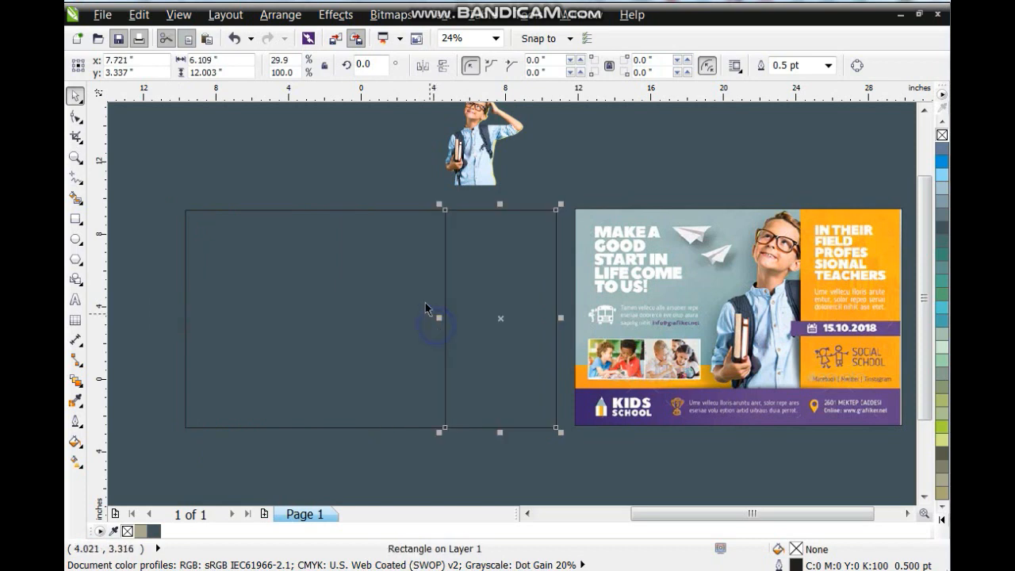
left_click(385, 213)
left_click_drag(370, 209, 371, 388)
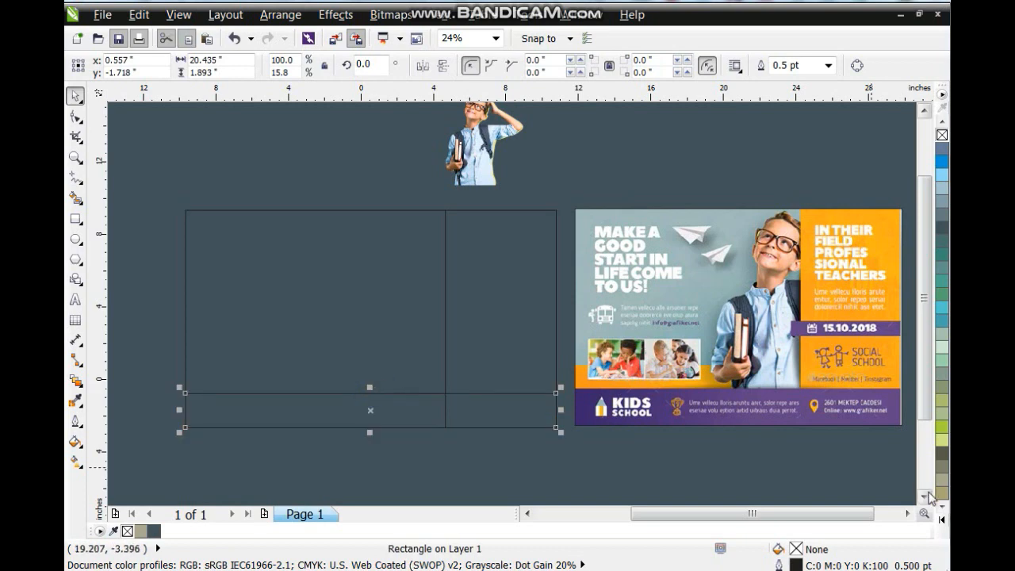
Fill the bottom strip with a linear gradient from blue (C100 M100) at its left edge to magenta-purple.
left_click(943, 521)
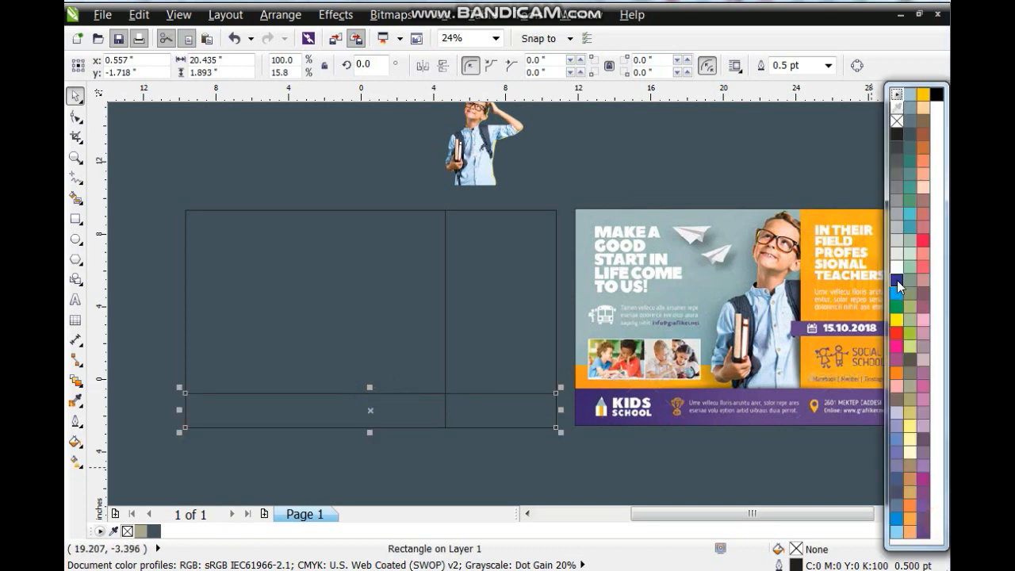
left_click(897, 280)
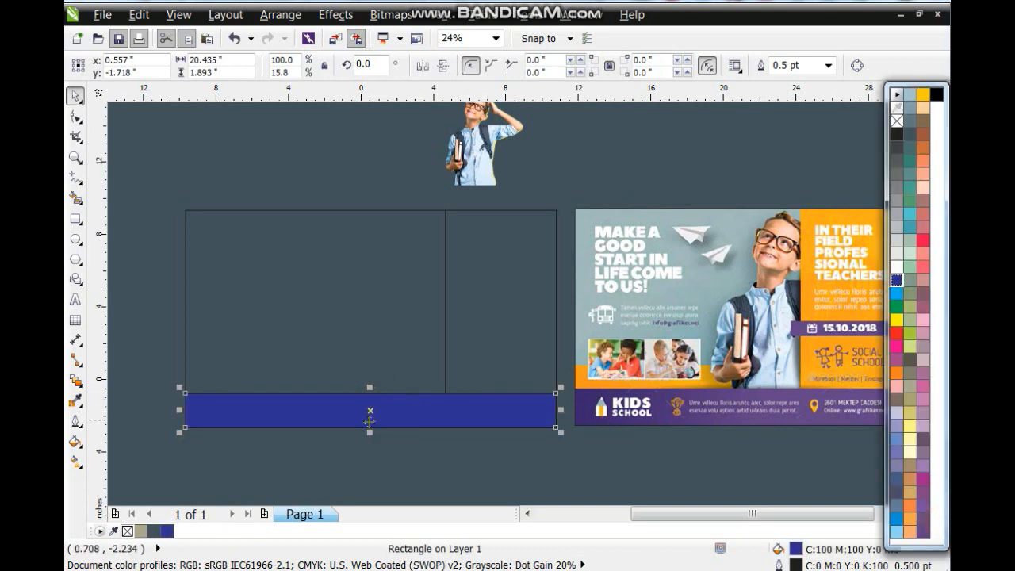
key("g")
left_click_drag(278, 408, 457, 409)
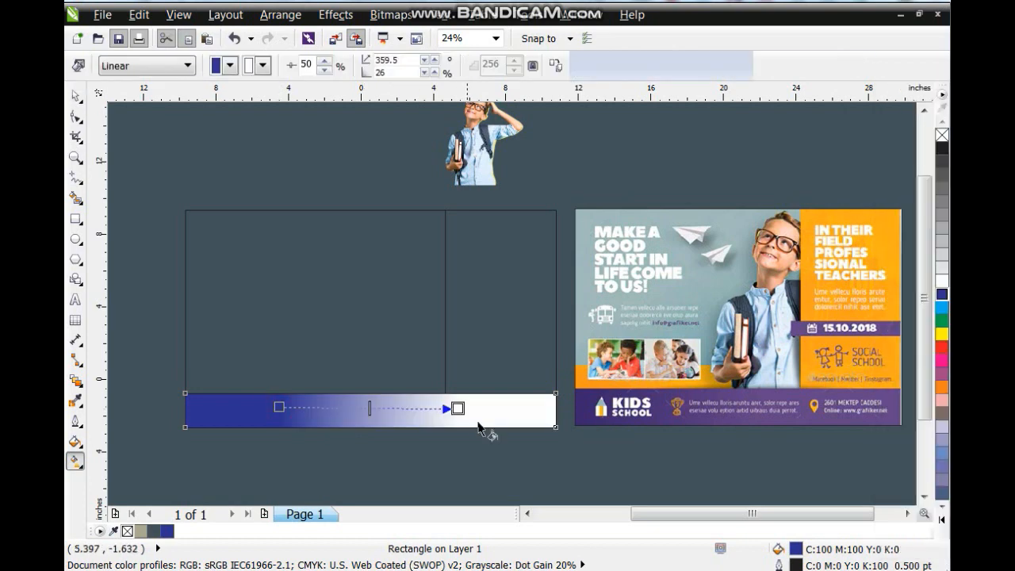
left_click(940, 517)
left_click_drag(924, 482, 459, 408)
left_click_drag(279, 408, 185, 410)
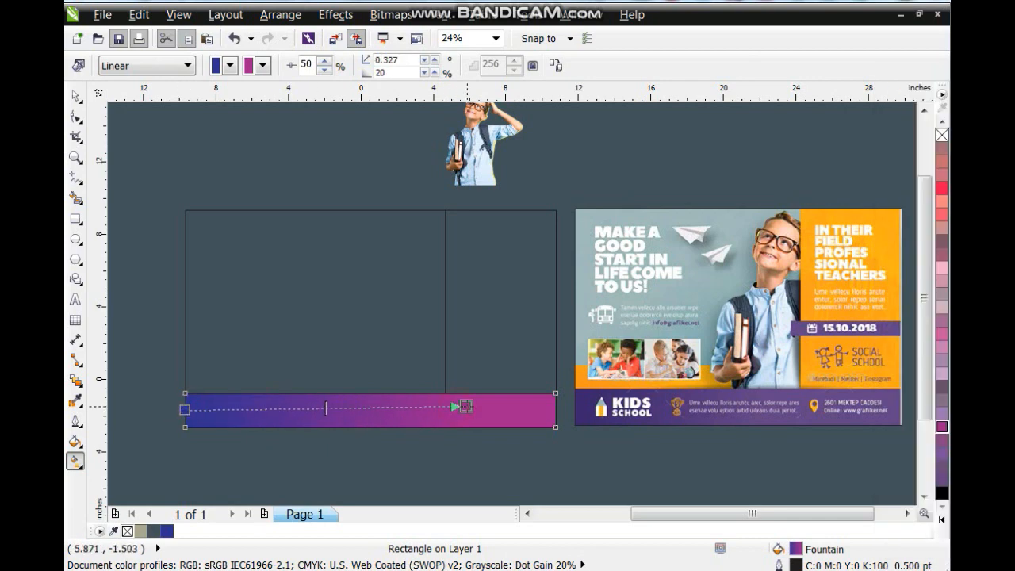
Fill the right-hand column with solid yellow, C0 M20 Y100 K0.
left_click(76, 95)
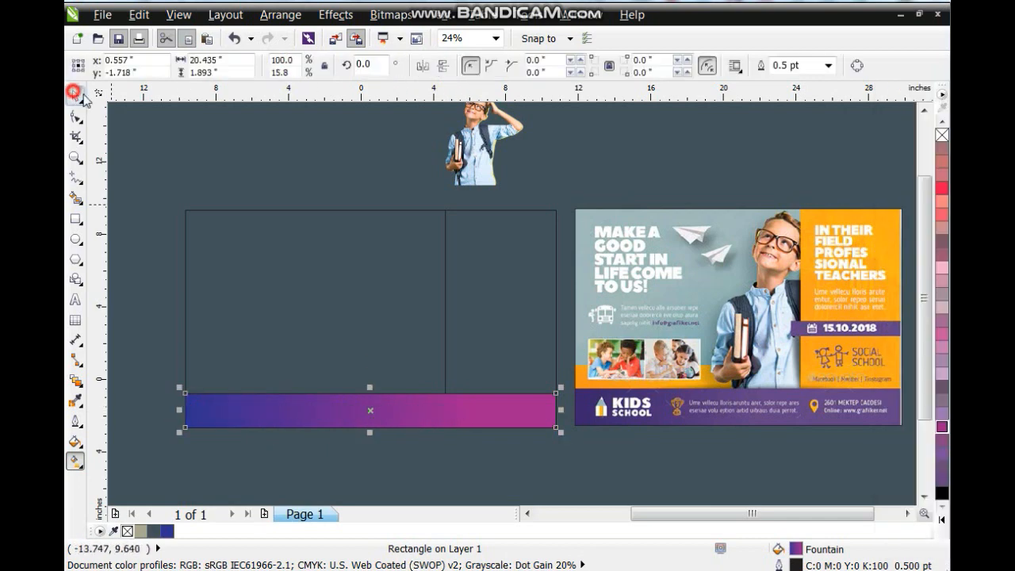
left_click(444, 249)
left_click(942, 524)
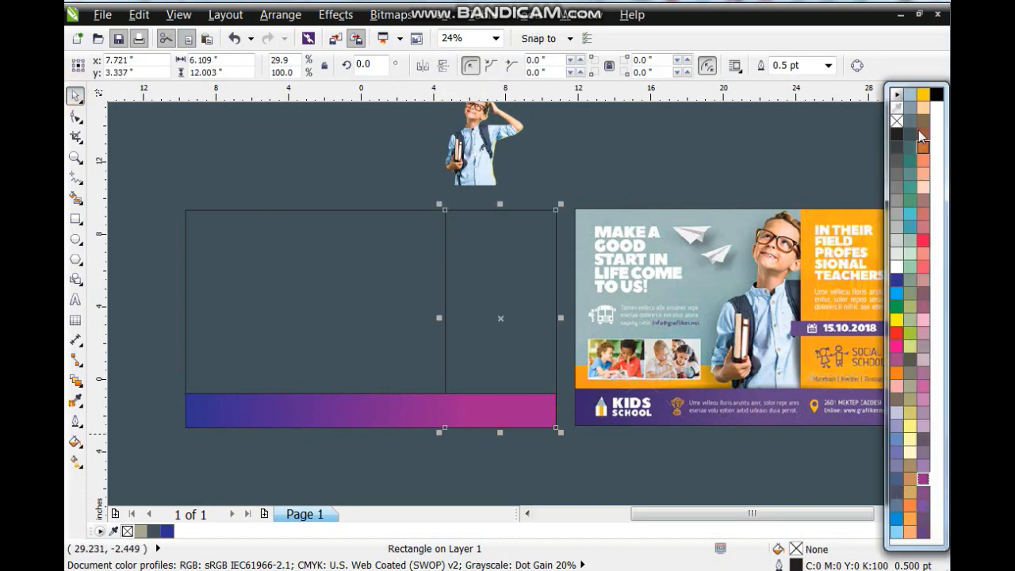
left_click(924, 94)
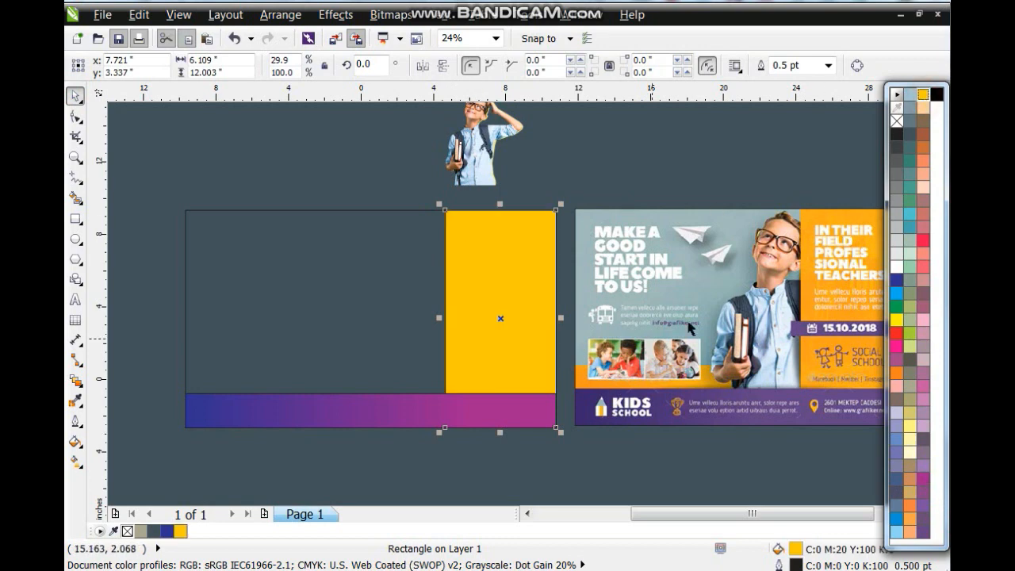
Duplicate the base rectangle as a bottom band about 3.6 inches high and give it a linear gradient from orange to yellow.
left_click(368, 211)
left_click_drag(369, 207, 370, 362)
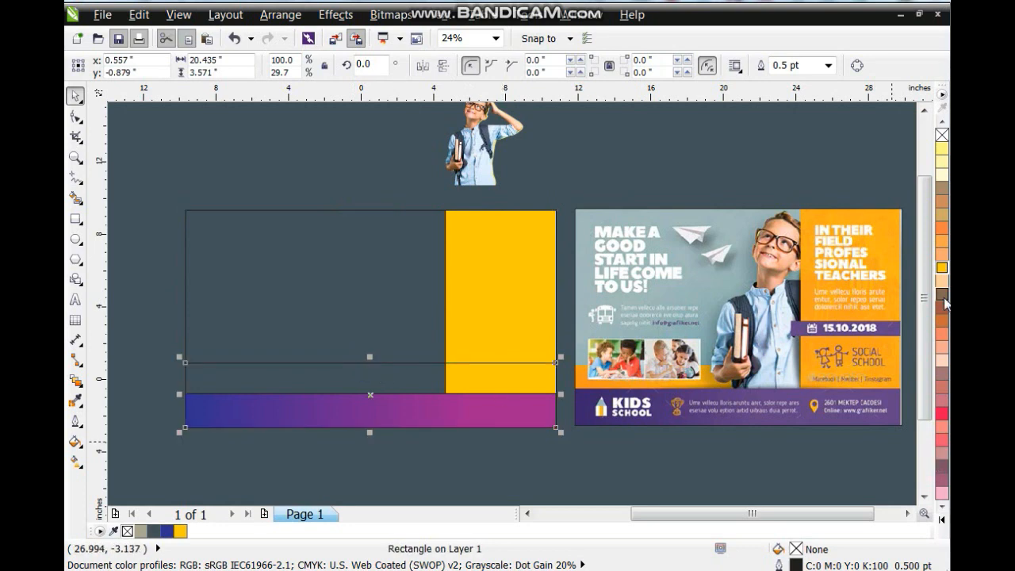
left_click(942, 520)
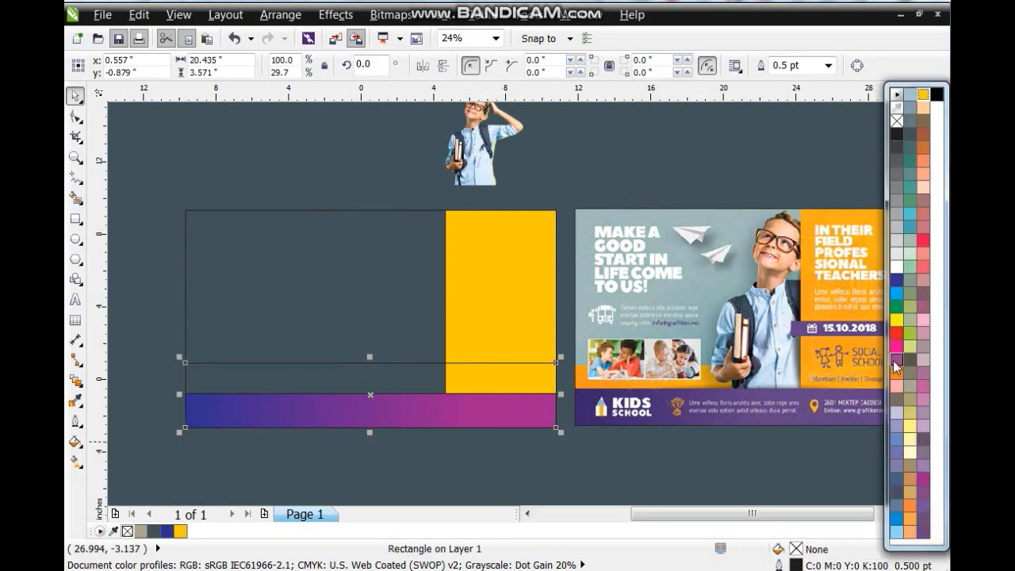
left_click(897, 378)
key("g")
left_click_drag(271, 379, 453, 379)
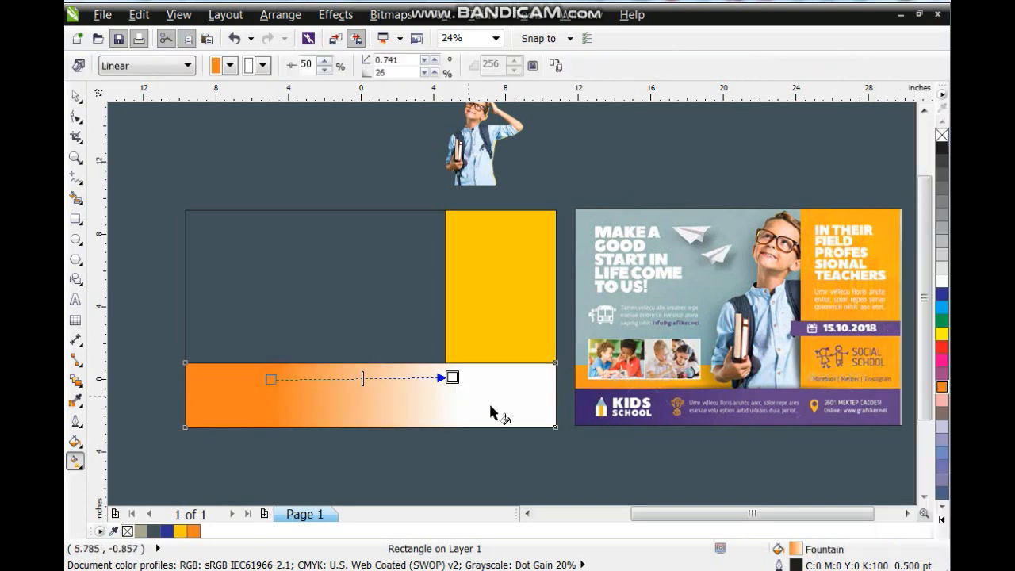
left_click(941, 521)
left_click_drag(924, 98, 450, 378)
Send the orange gradient band back behind the yellow column and the purple bottom strip.
left_click(76, 99)
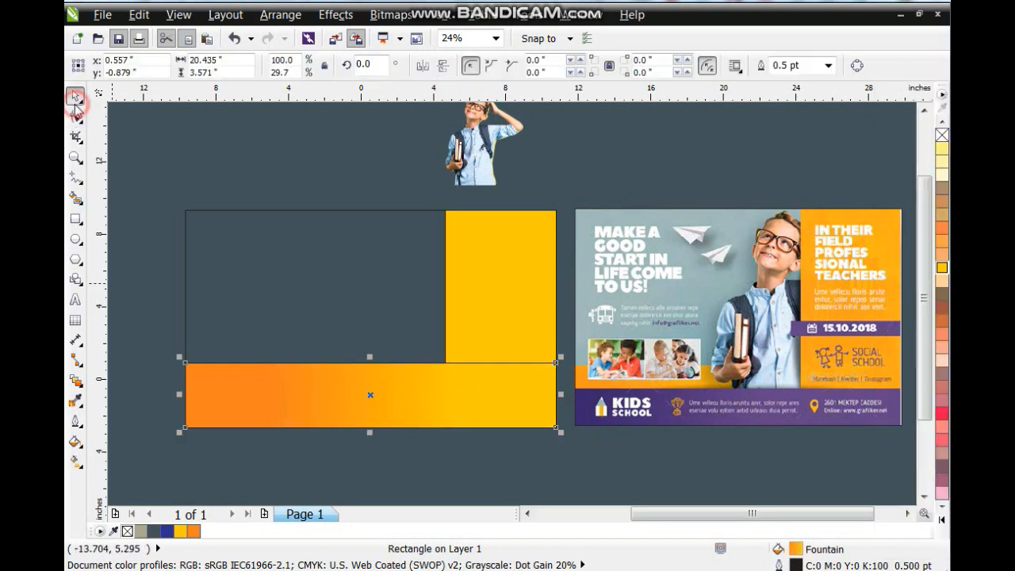
key("ctrl+z")
key("ctrl+z")
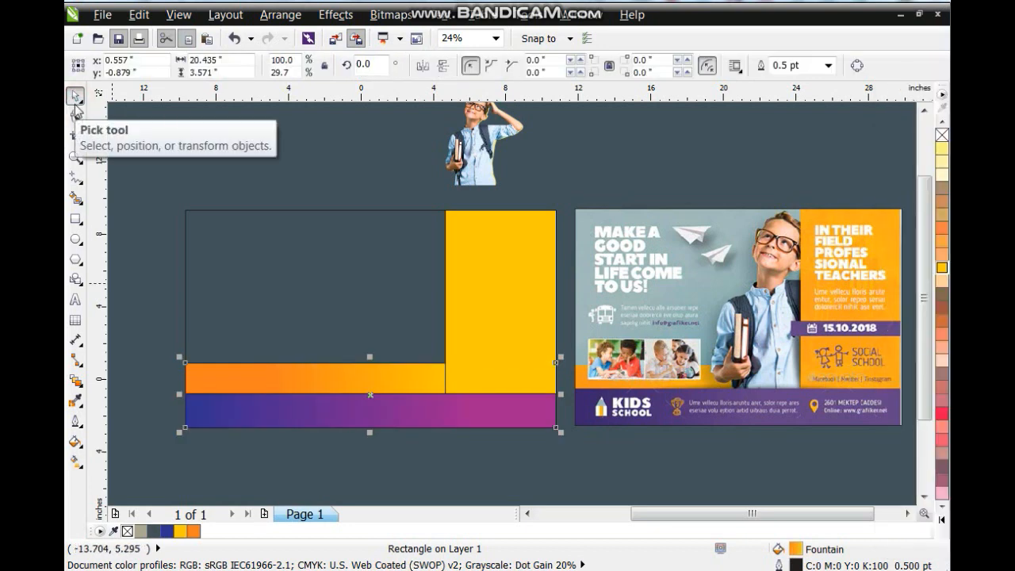
Move the boy's cutout onto the flyer, just left of the yellow column.
left_click(474, 155)
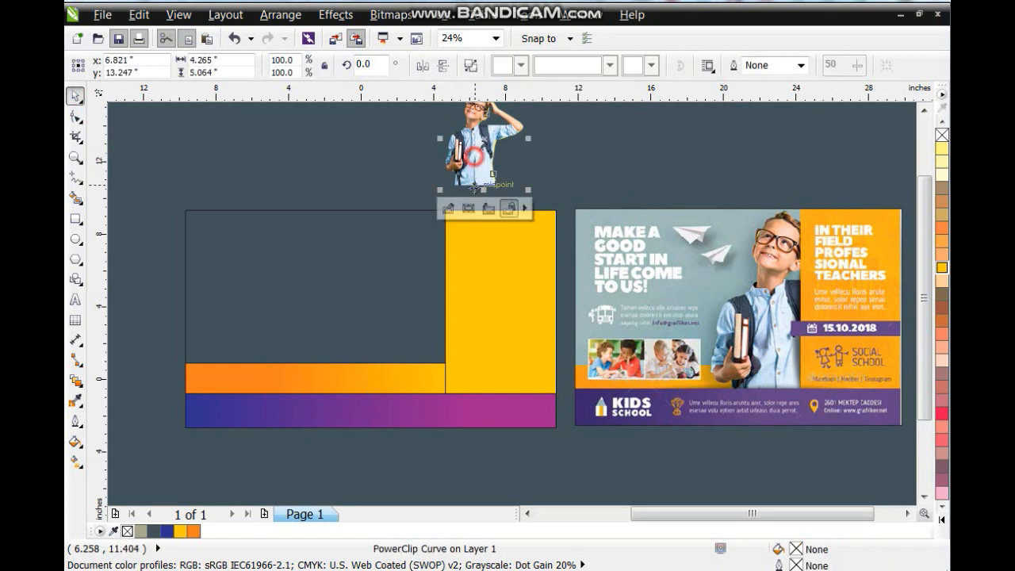
left_click_drag(476, 152, 397, 332)
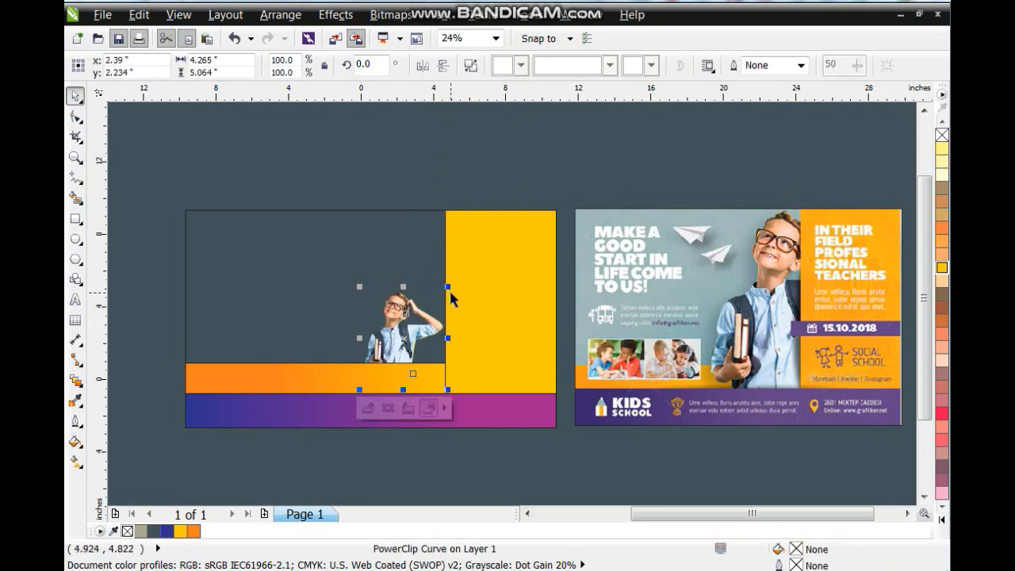
Enlarge the boy's cutout to about 9.24 × 10.97 inches and place it against the left edge of the yellow column.
left_click_drag(448, 287, 522, 214)
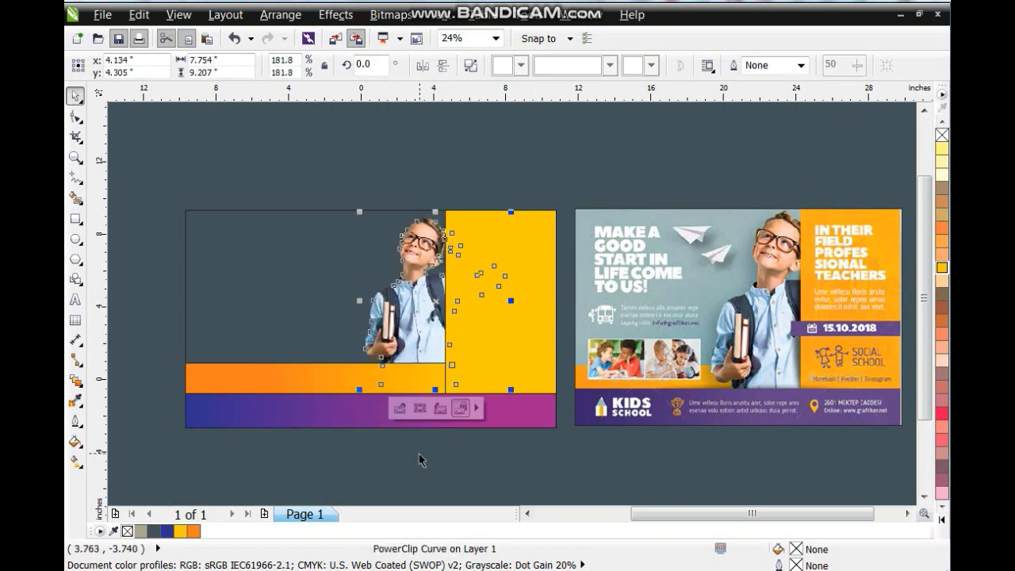
left_click_drag(359, 390, 335, 441)
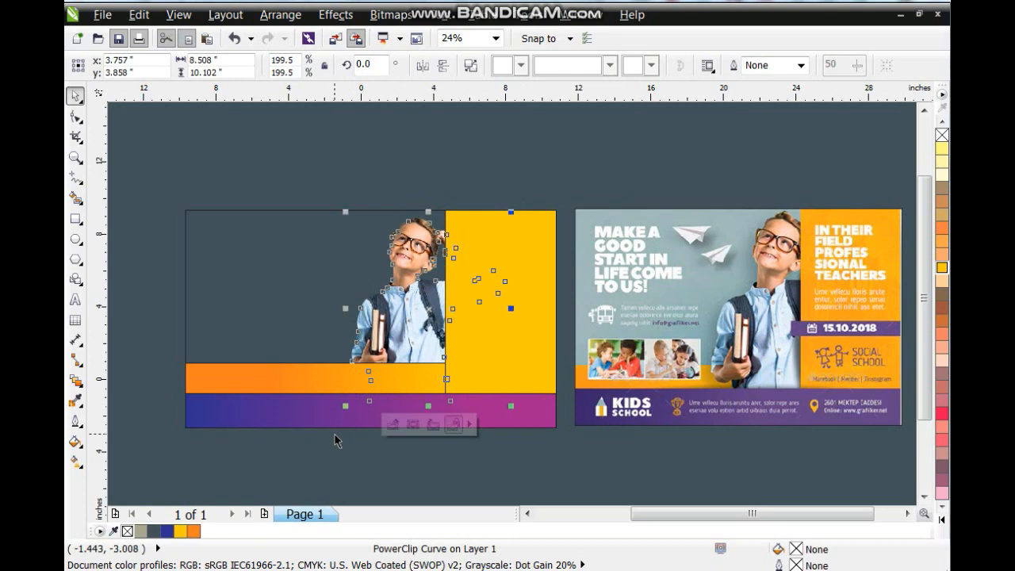
left_click(292, 382)
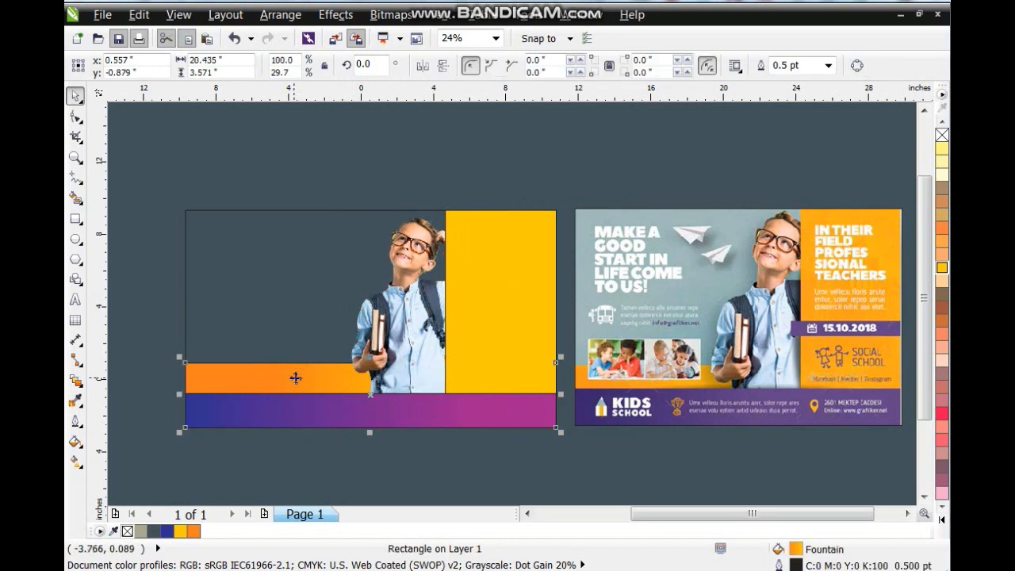
left_click(340, 404)
left_click_drag(341, 407, 330, 434)
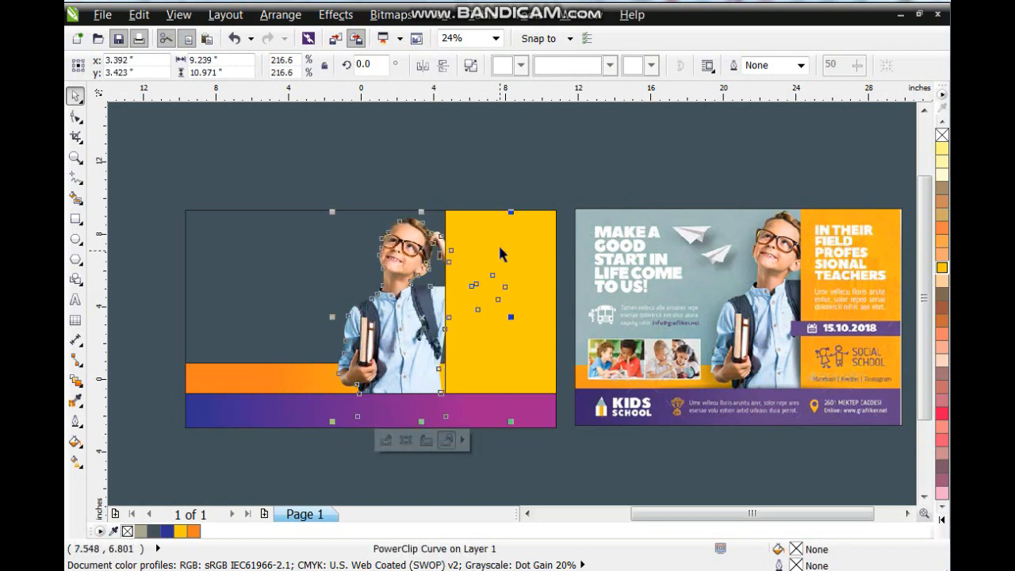
left_click_drag(385, 311, 407, 323)
left_click(345, 174)
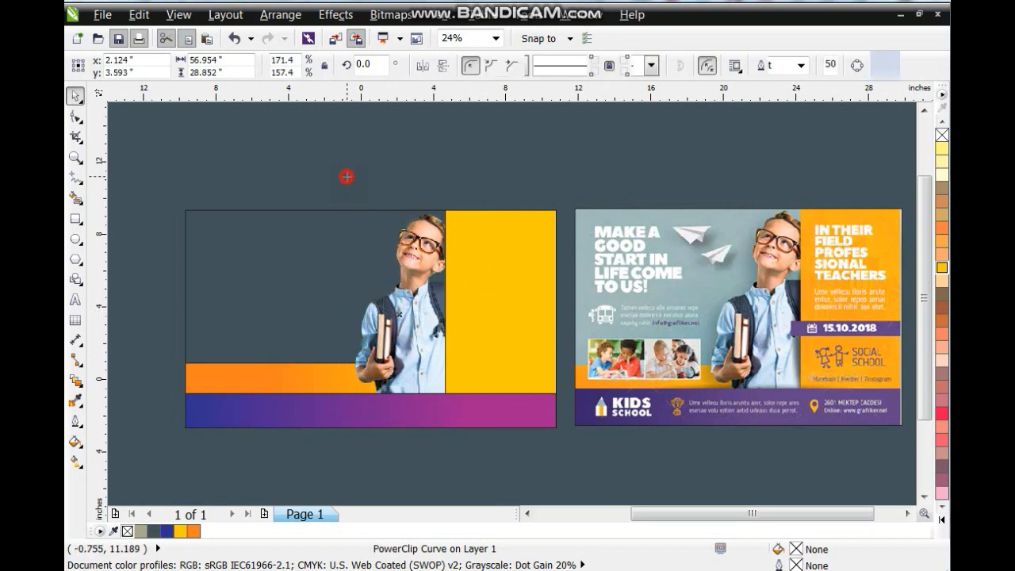
Sample the blue-grey background colour from the reference design and fill the flyer's base rectangle with it, C39 M18 Y23 K0.
left_click(76, 402)
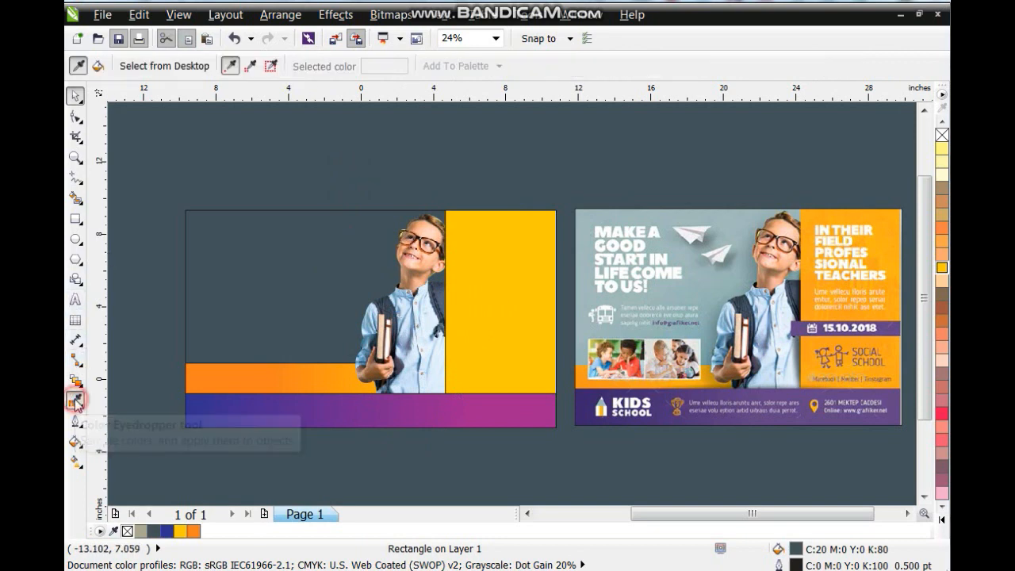
left_click(658, 218)
left_click(276, 264)
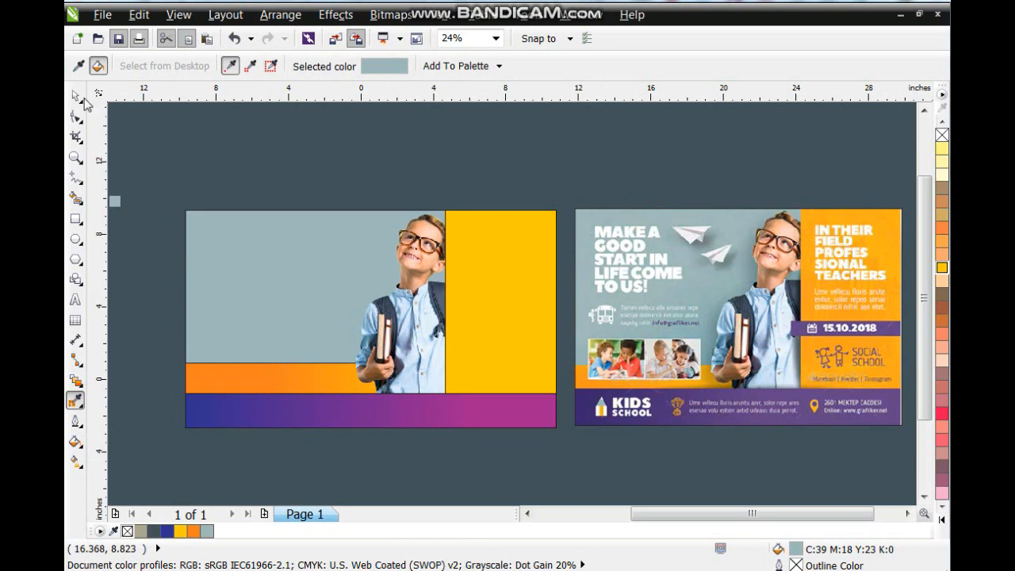
left_click(75, 95)
left_click(227, 261)
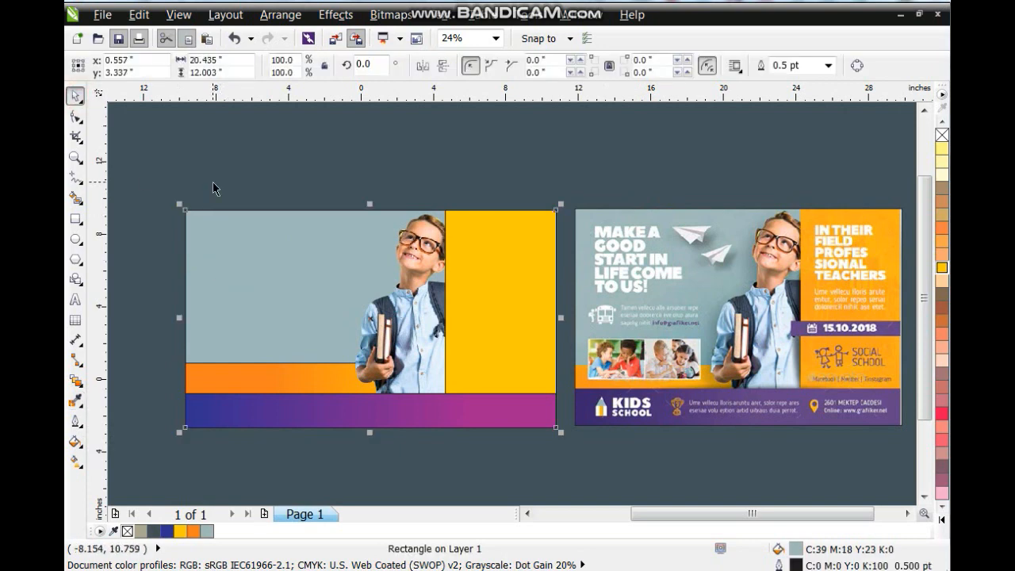
Remove the outlines from the orange band, the purple strip and the yellow column together.
left_click(268, 381)
left_click(292, 422, "shift")
left_click(492, 279, "shift")
right_click(943, 136)
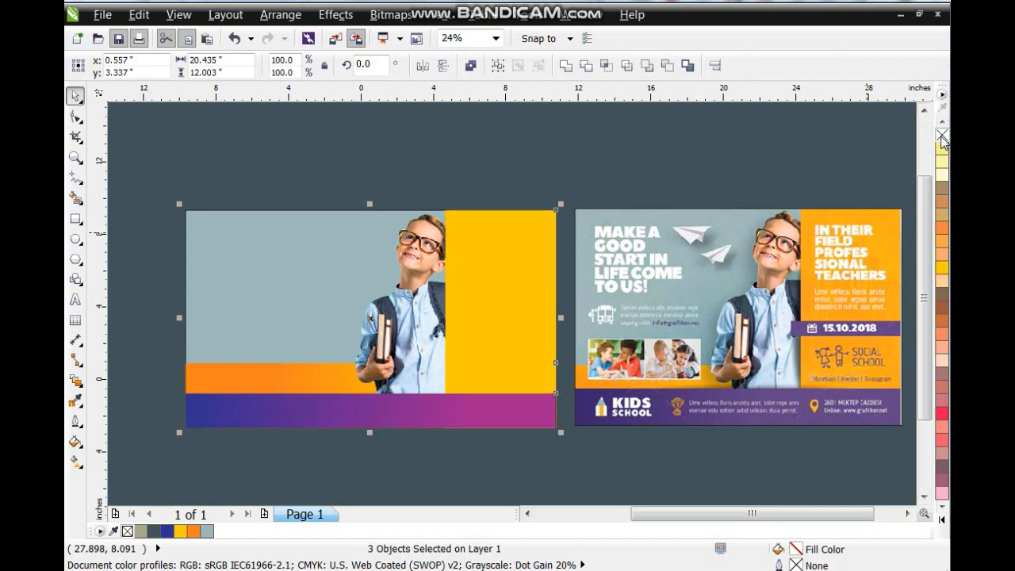
key("Escape")
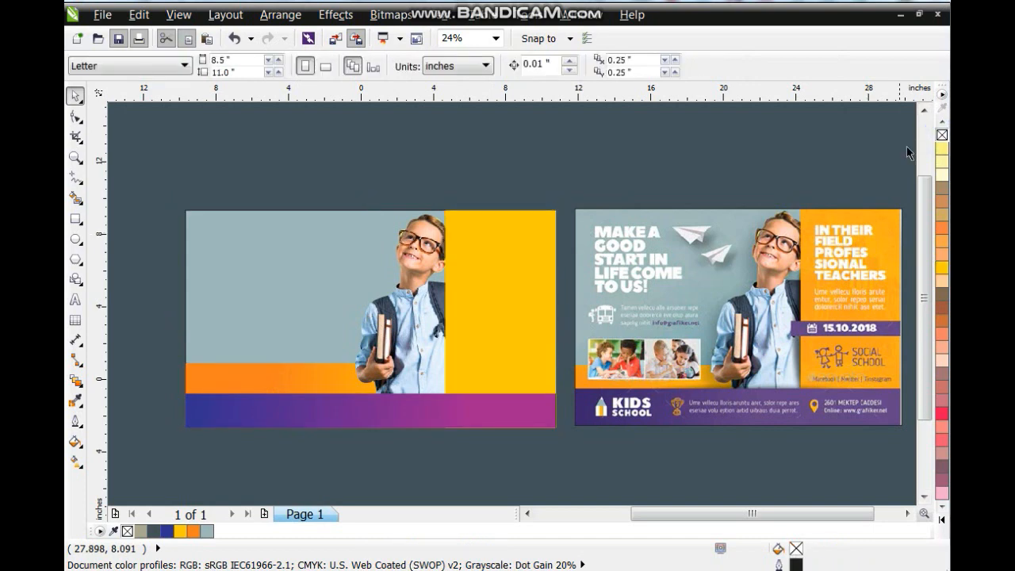
Trace the two wings of the reference's upper paper plane as one closed straight-sided shape and fill it white.
left_click(75, 157)
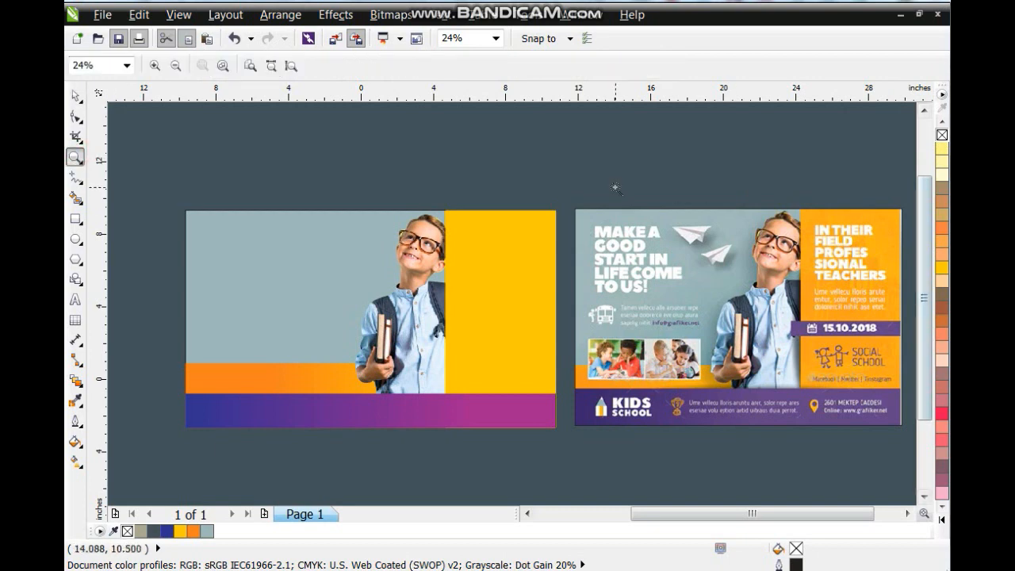
left_click_drag(830, 360, 831, 359)
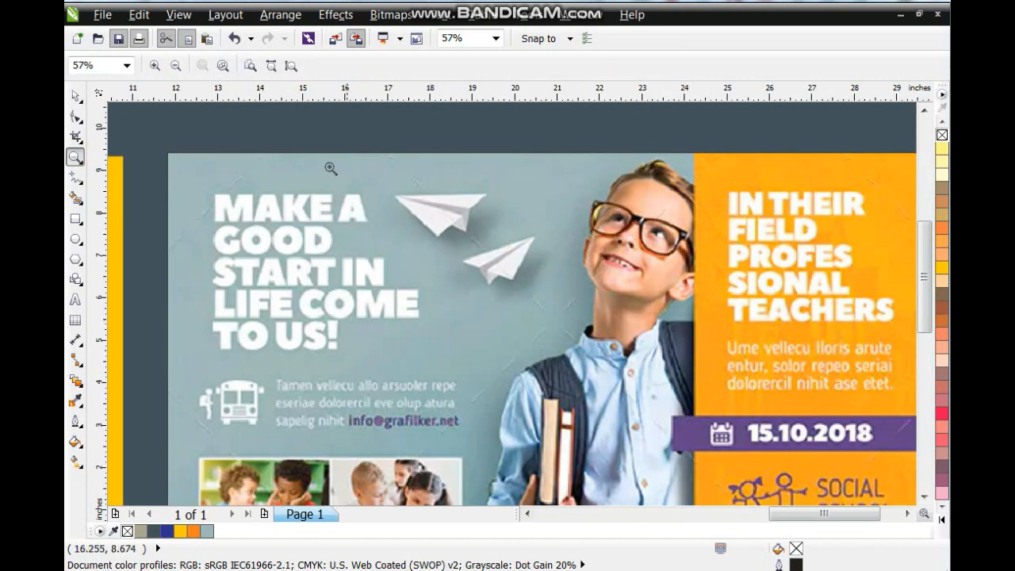
left_click_drag(330, 163, 648, 382)
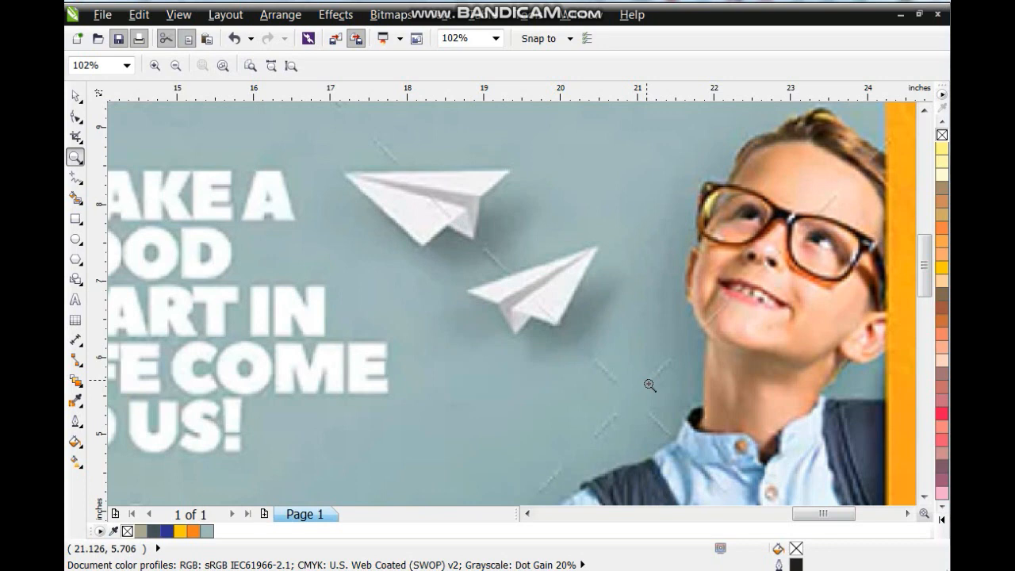
left_click(75, 180)
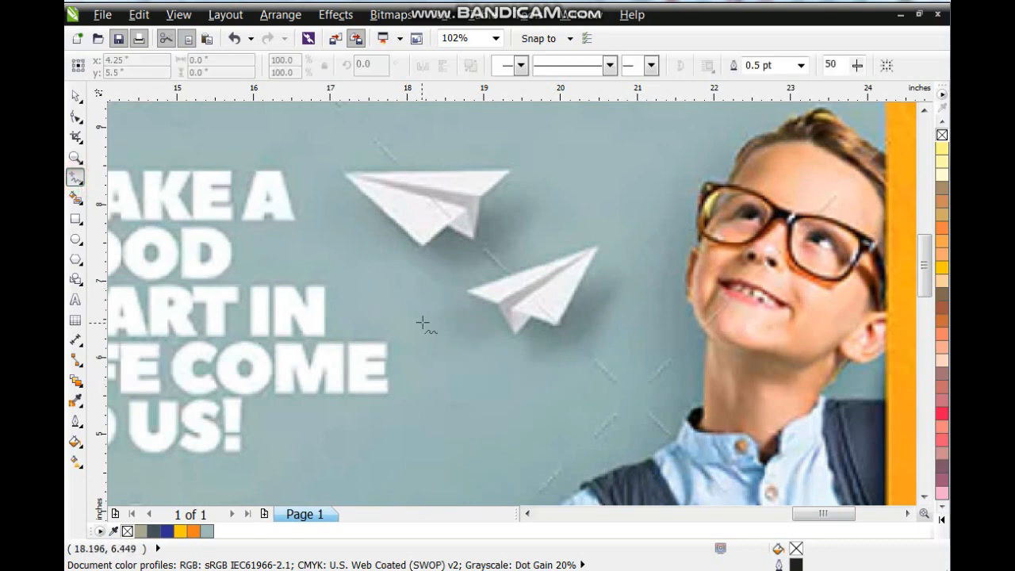
left_click(510, 172)
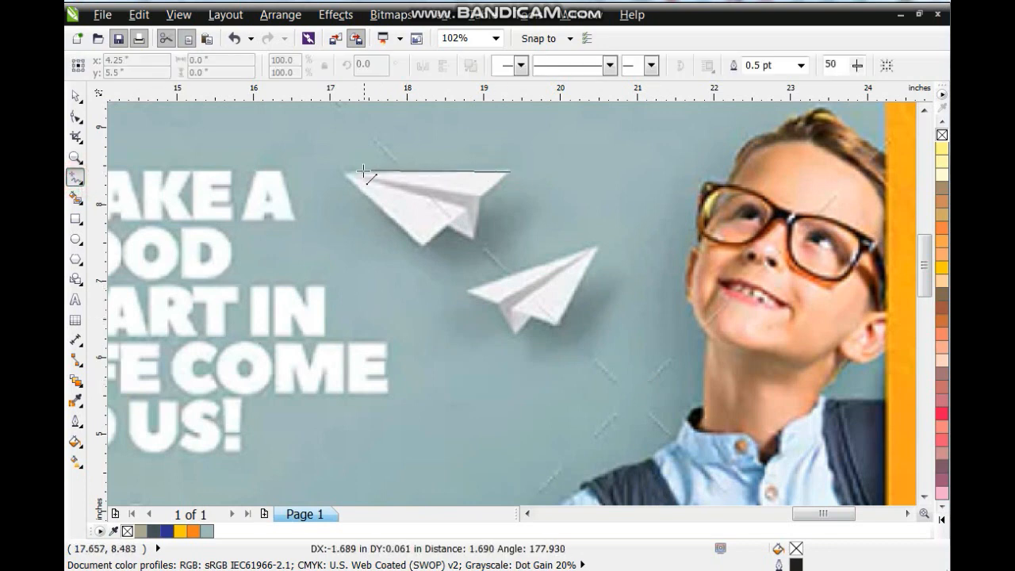
left_click(339, 173)
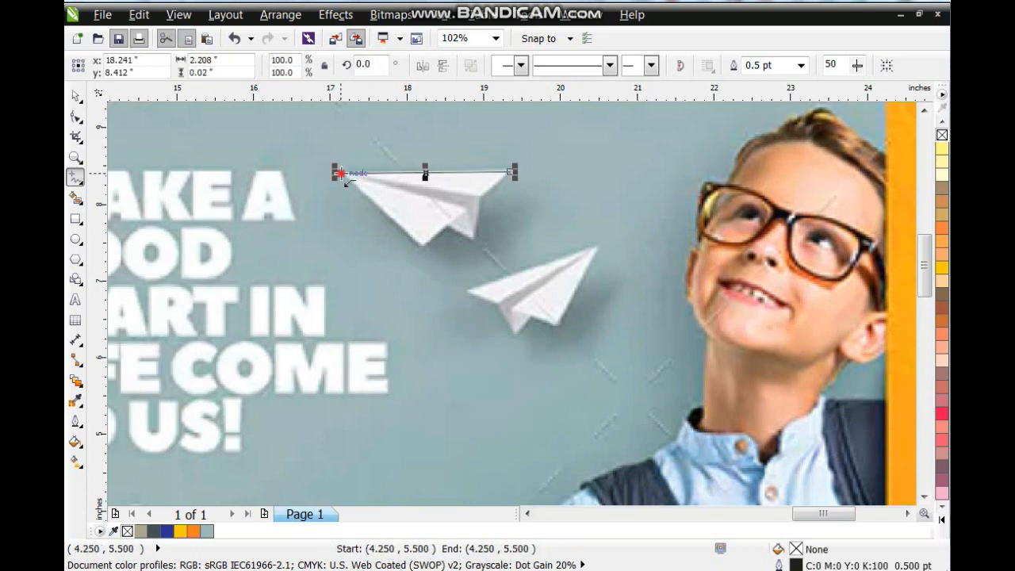
left_click(423, 242)
left_click(466, 206)
left_click(361, 177)
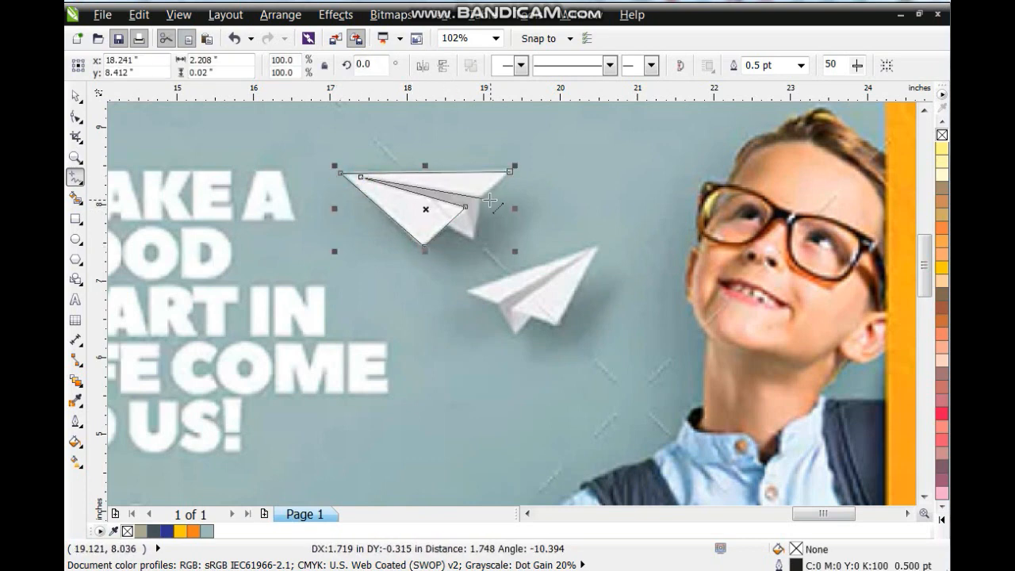
left_click(482, 195)
left_click(511, 169)
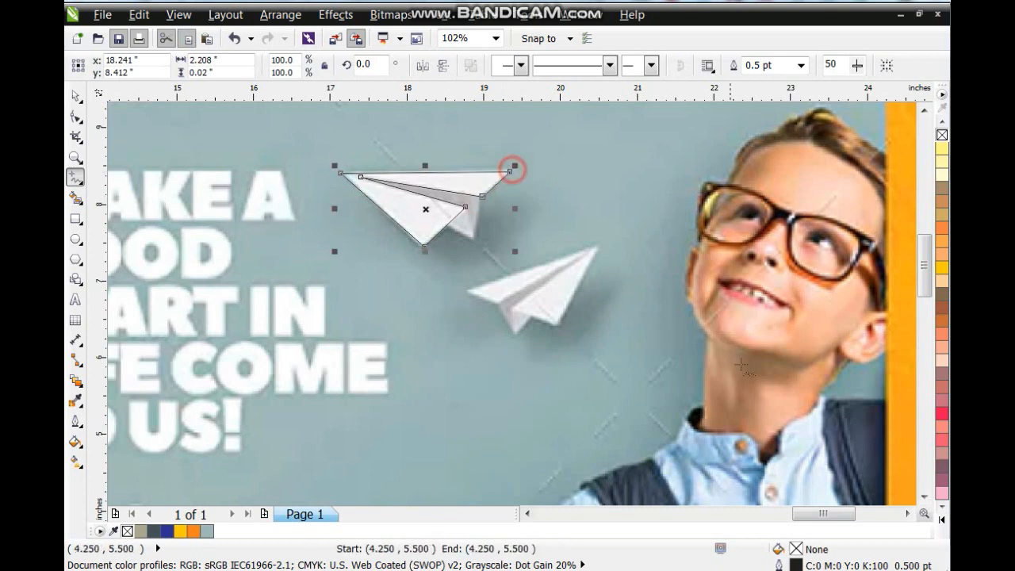
left_click(942, 514)
left_click(897, 269)
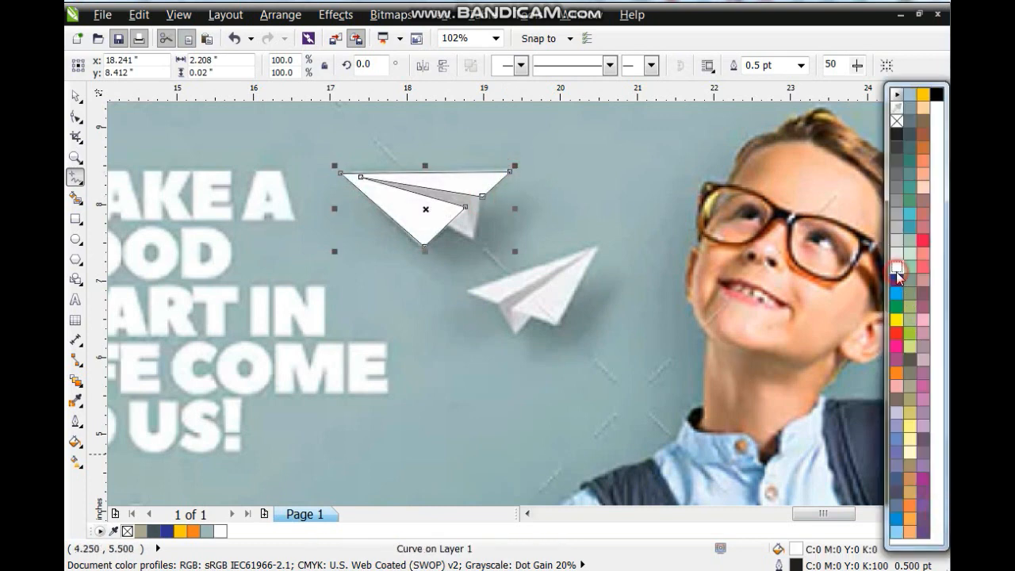
Trace the upper paper plane's inner fold as a closed shape about 1.6 × 0.85 inches overlapping the white wings.
left_click(75, 157)
left_click_drag(316, 132, 611, 324)
left_click(75, 177)
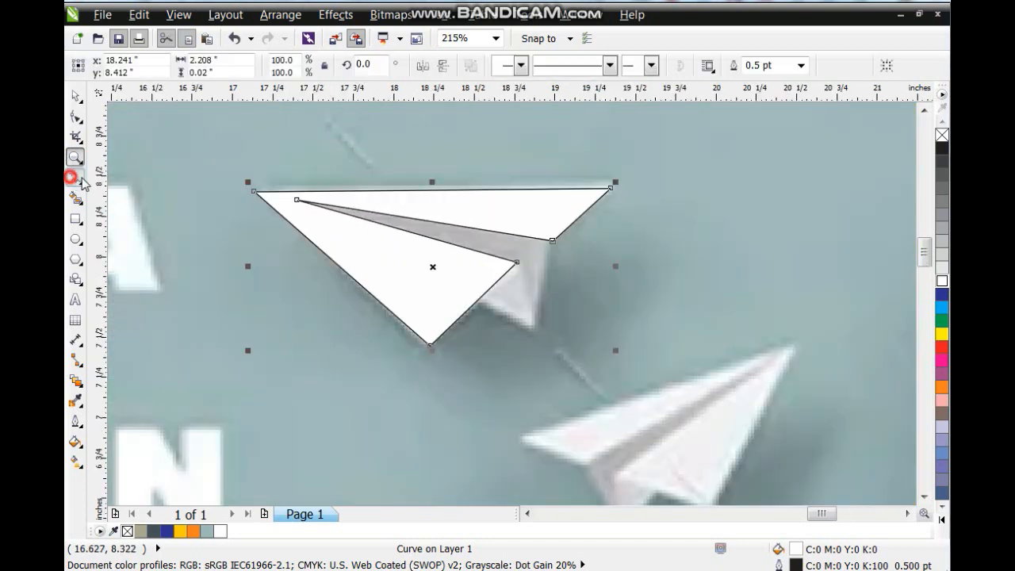
left_click(288, 199)
double_click(534, 326)
left_click(547, 226)
left_click(336, 191)
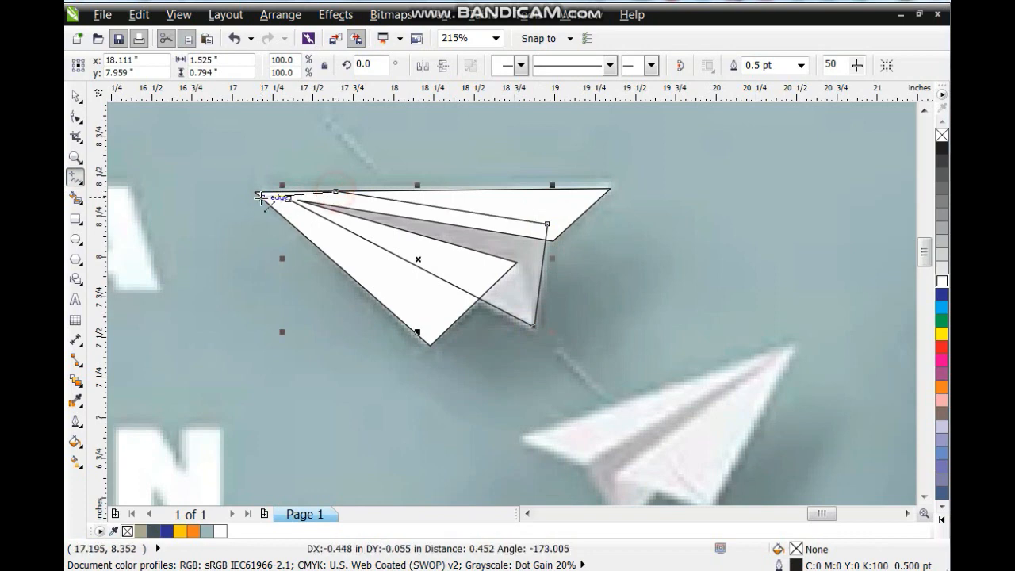
left_click(287, 198)
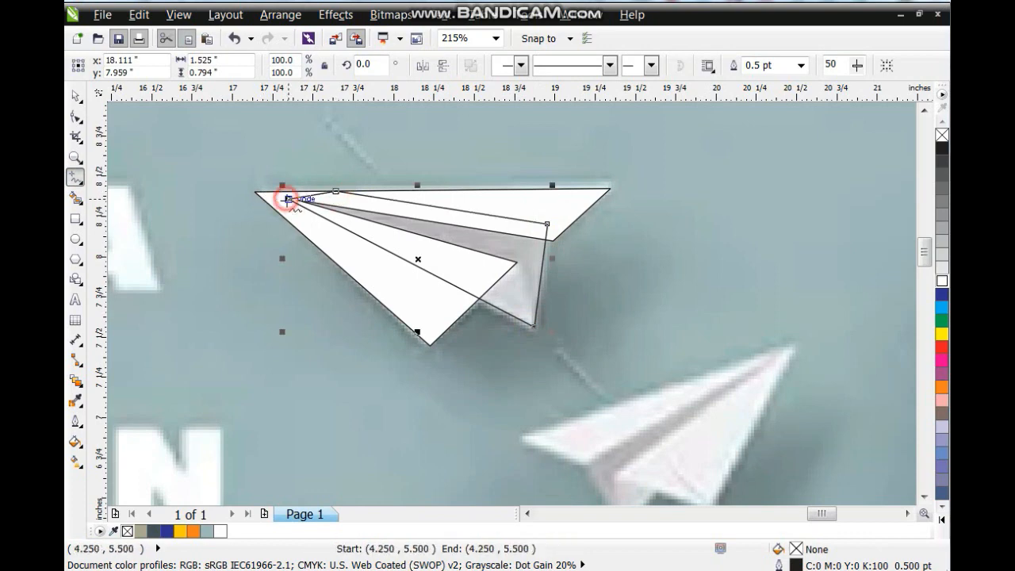
Draw a closed triangle over the plane's small lower flap, fill it with 10% black and remove its outline.
left_click(516, 262)
left_click(538, 354)
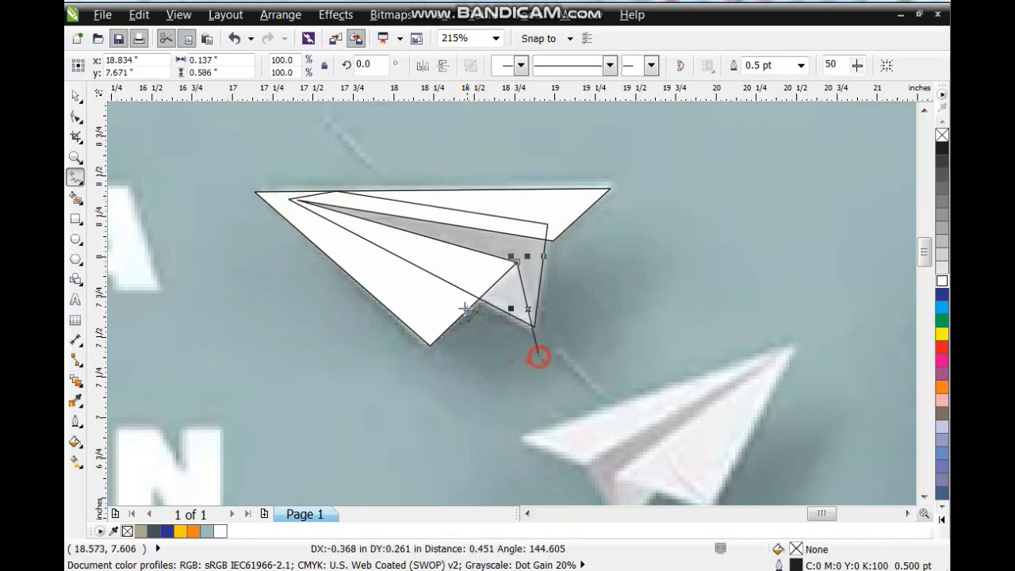
double_click(453, 304)
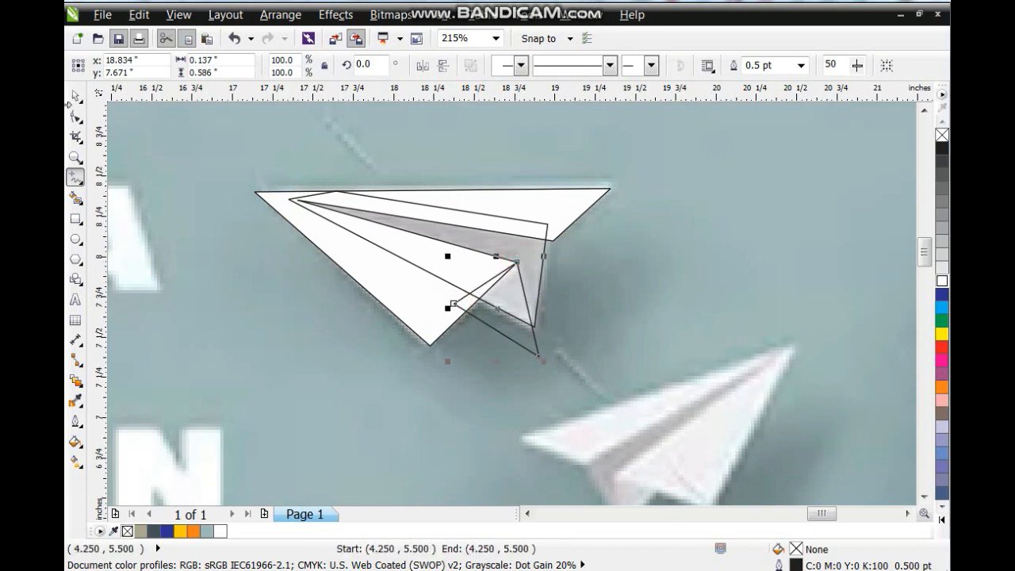
left_click(71, 101)
left_click(942, 266)
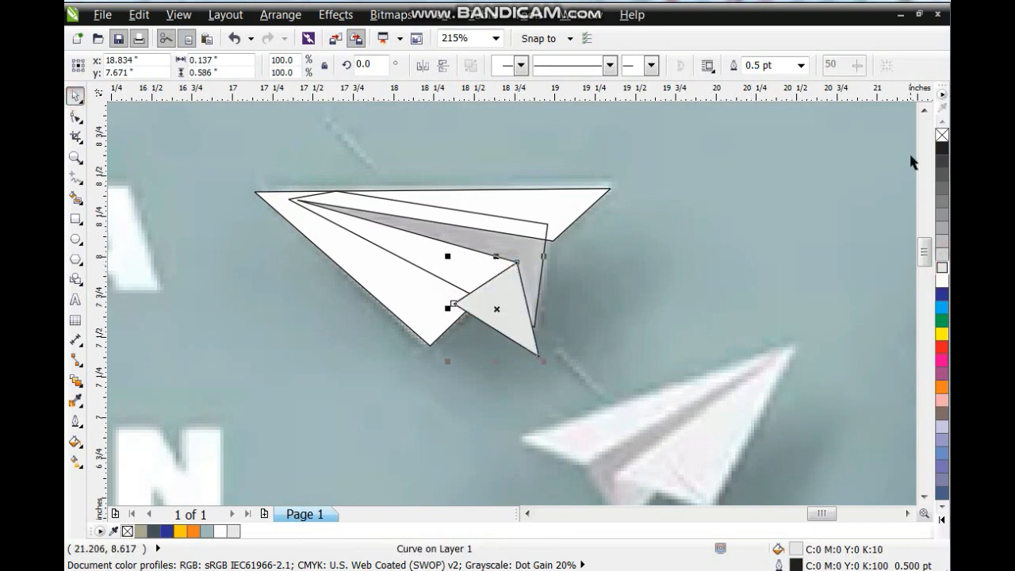
right_click(942, 134)
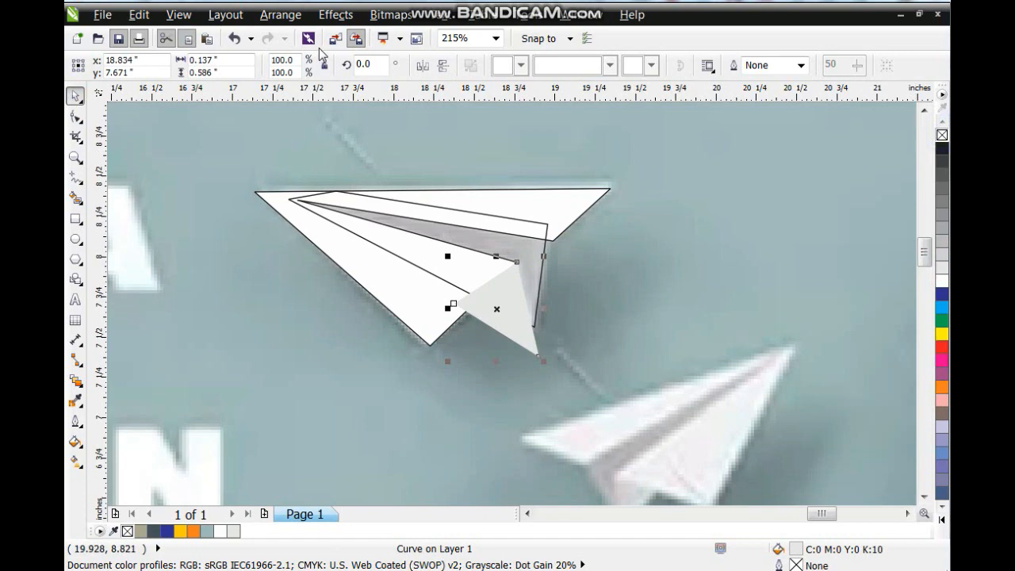
PowerClip the light grey triangle inside the fold shape, then fill the fold with 60% black and no outline.
left_click(336, 14)
mouse_move(409, 277)
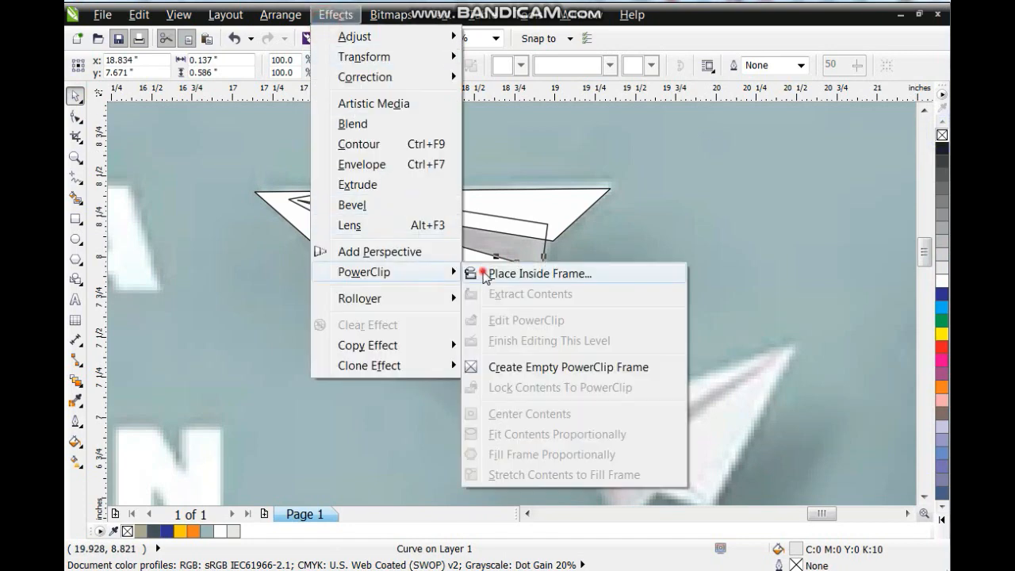
left_click(486, 271)
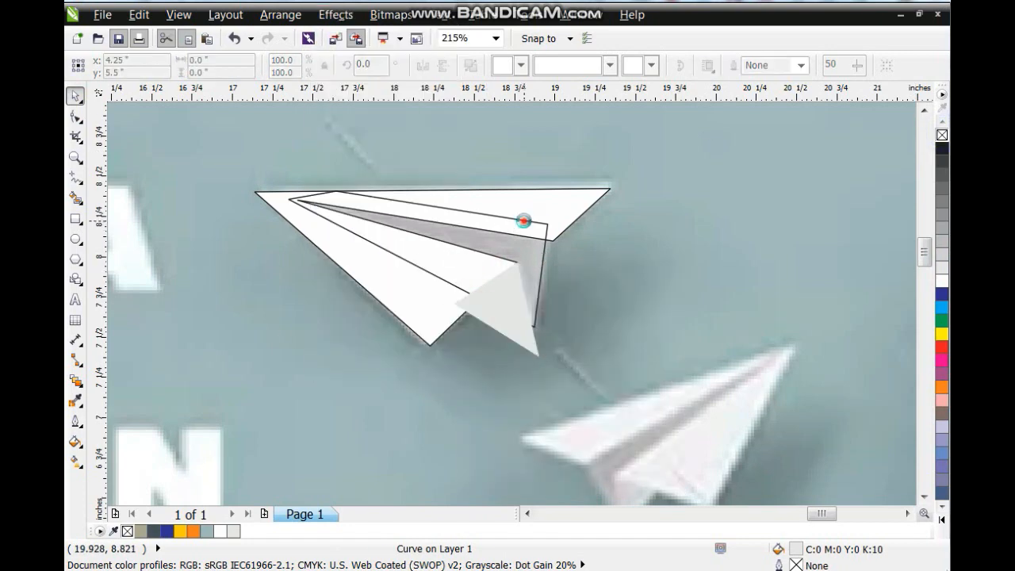
left_click(523, 220)
left_click(940, 206)
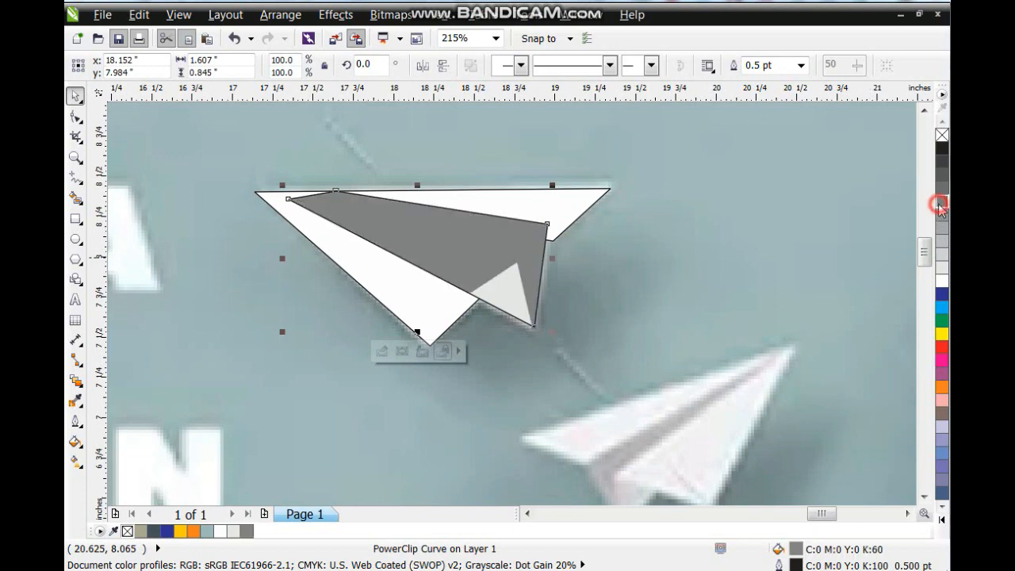
right_click(942, 135)
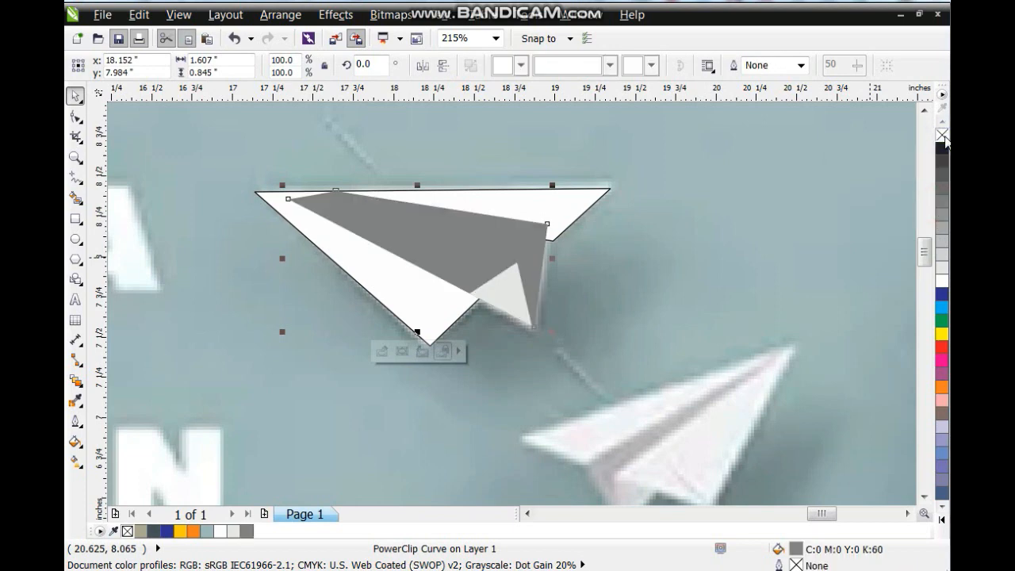
Place the grey fold behind the white wings, clear the wings' outline and group the two shapes.
left_click(468, 208, "shift")
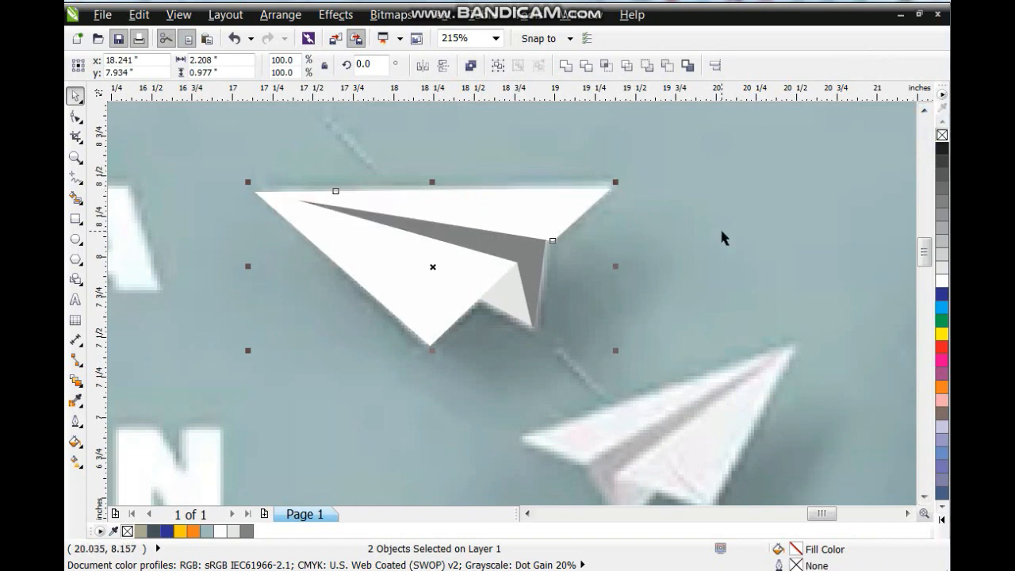
key("ctrl+g")
Duplicate the plane group, mirror it, and rotate it to 205.2° over the reference's lower paper plane.
scroll(585, 276, "down", 3)
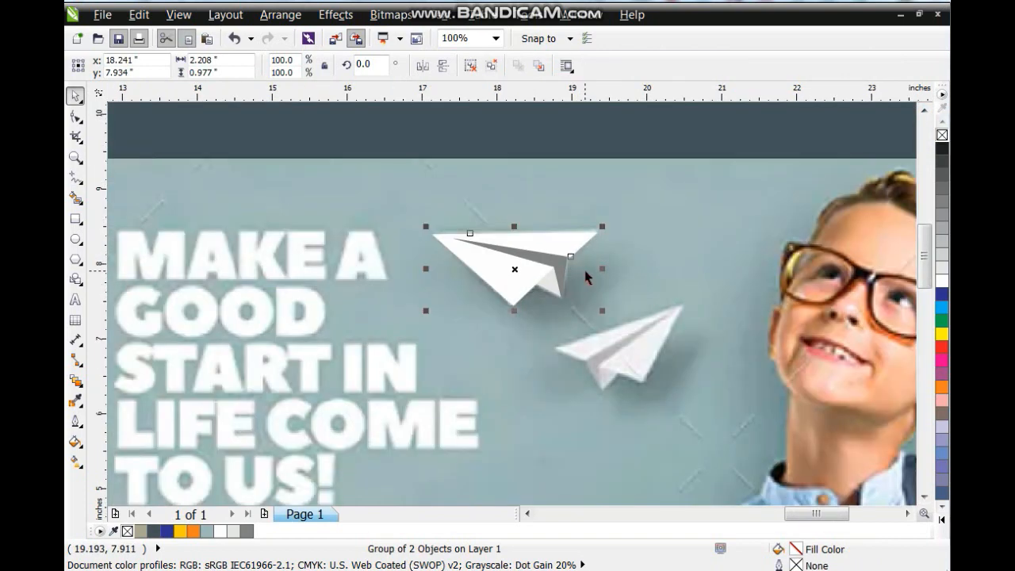
left_click(442, 67)
left_click(422, 66)
left_click_drag(526, 256, 628, 359)
left_click_drag(705, 413, 603, 357)
Group both paper planes and move them onto the flyer's blue-grey background beside the boy's head.
scroll(601, 360, "down", 2)
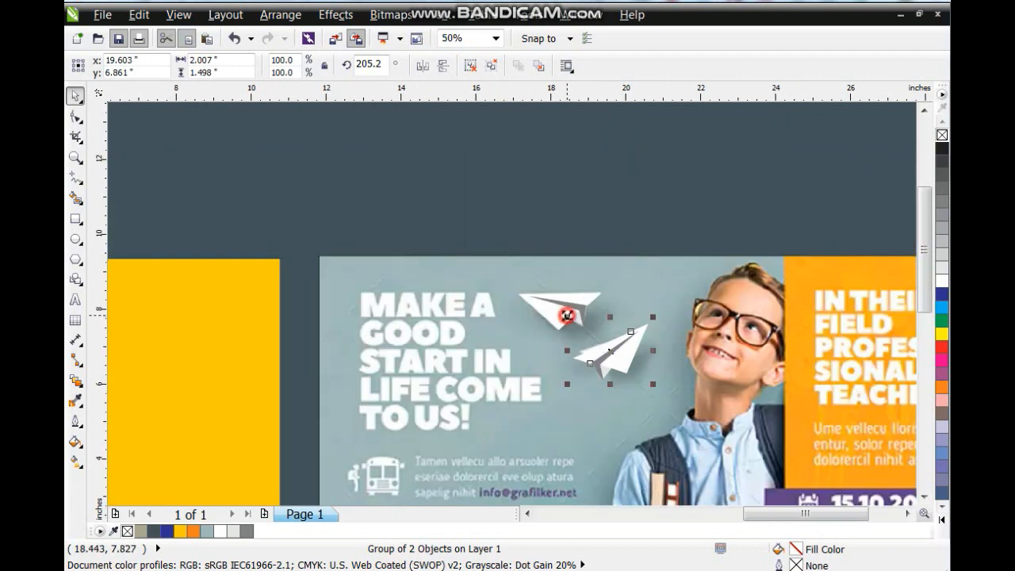
key("ctrl+u")
scroll(575, 309, "down", 2)
key("ctrl+g")
left_click(592, 330)
left_click_drag(593, 331, 230, 330)
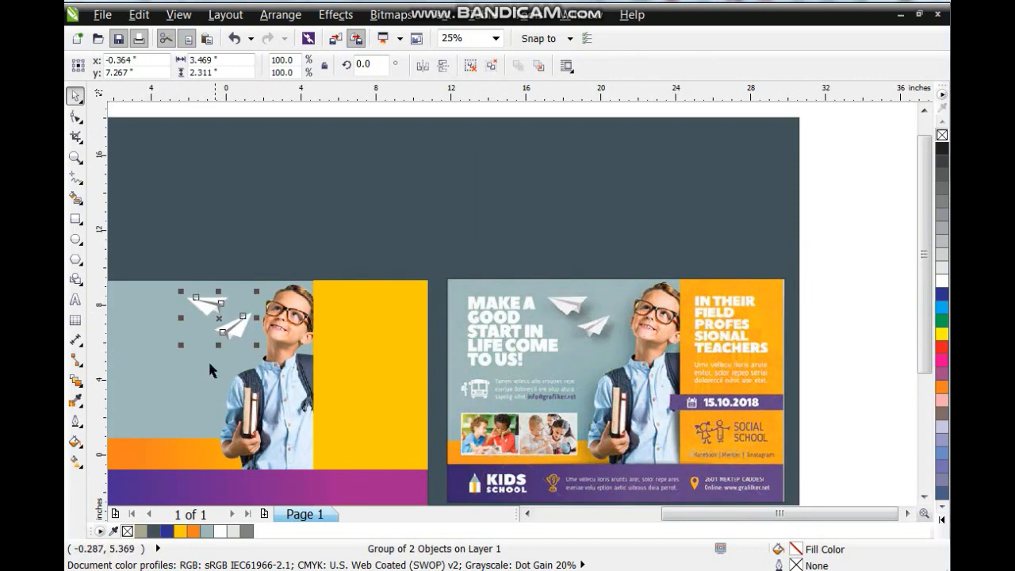
Draw a rectangle about 4.2 × 2.6 in over the orange strip beside the boy and fill it white.
left_click(208, 372)
left_click(603, 344, "shift")
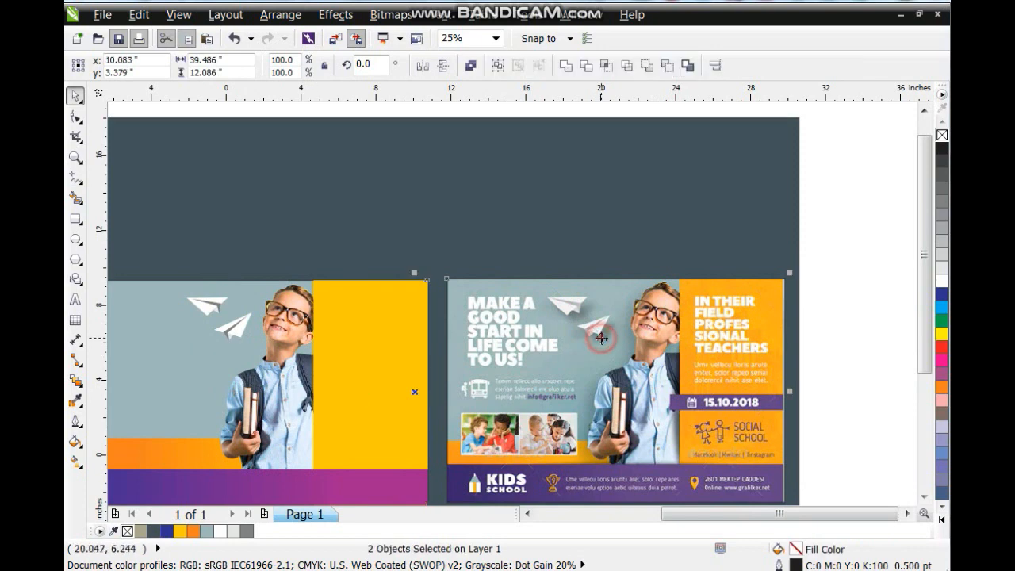
key("F4")
key("Escape")
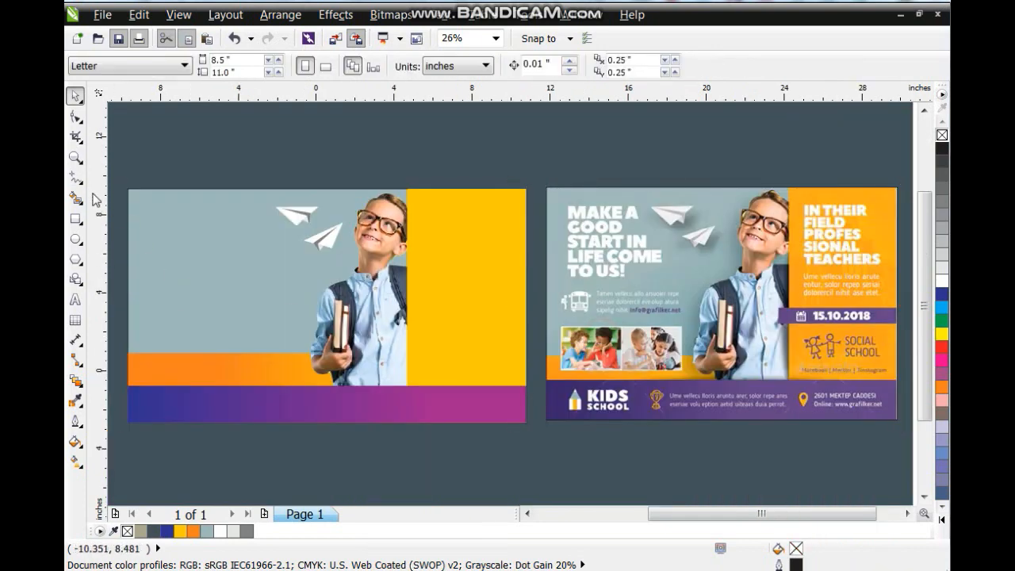
left_click(76, 219)
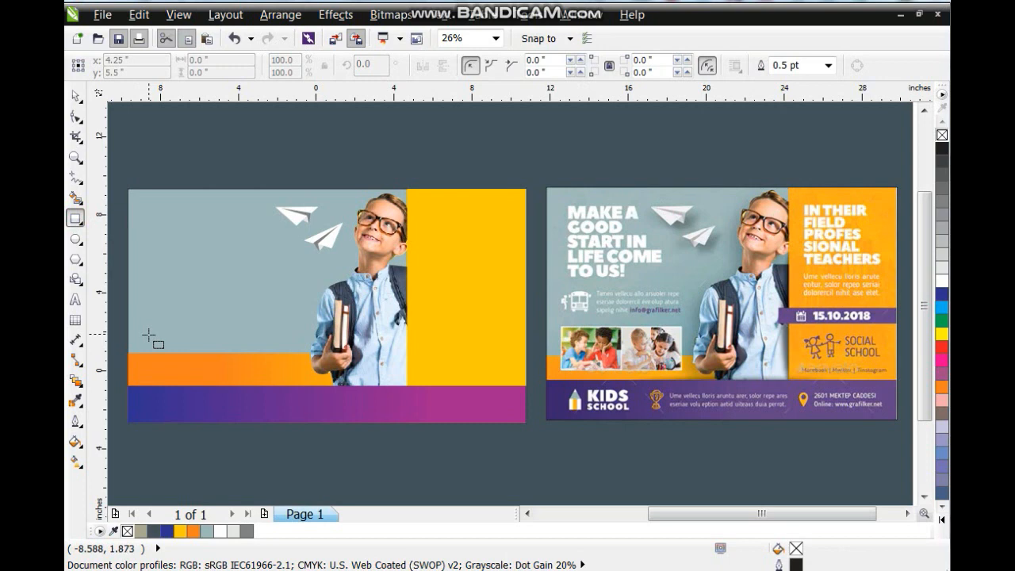
left_click_drag(146, 333, 229, 382)
left_click(74, 96)
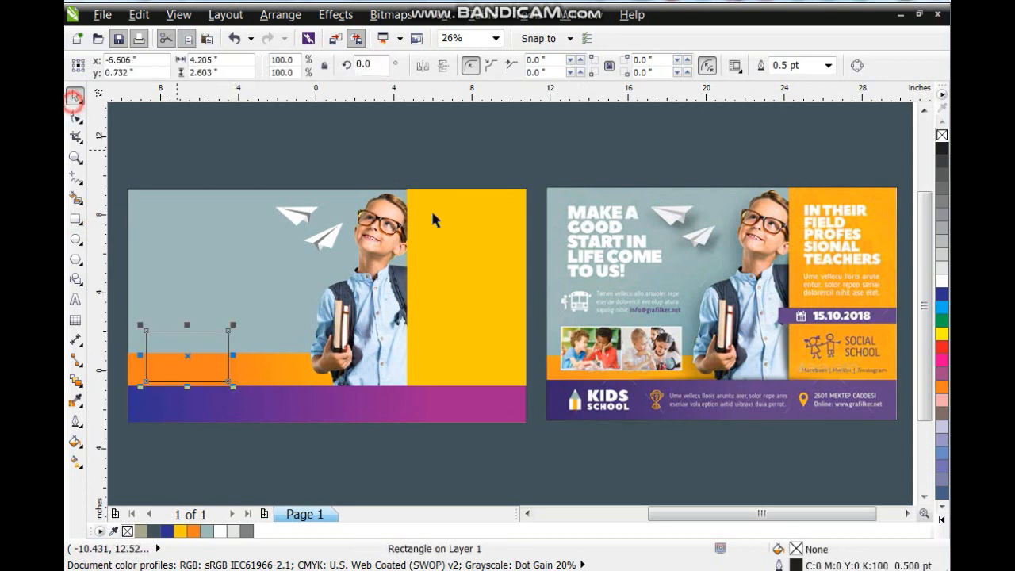
left_click(943, 277)
Duplicate the white rectangle directly beside itself and narrow the pair to about 7.93 in overall width.
left_click_drag(142, 356, 222, 374)
left_click(194, 364, "shift")
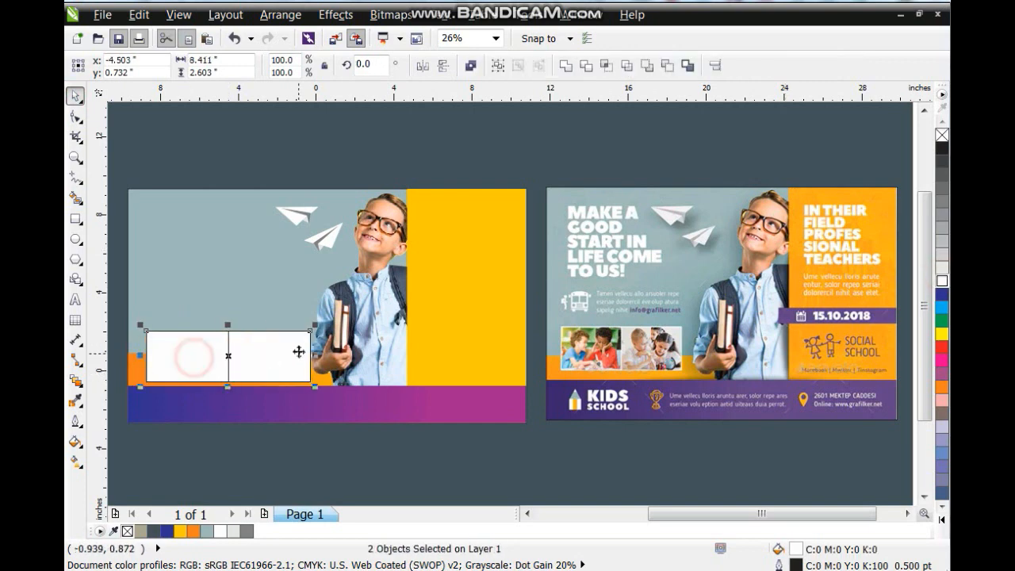
left_click_drag(314, 356, 301, 359)
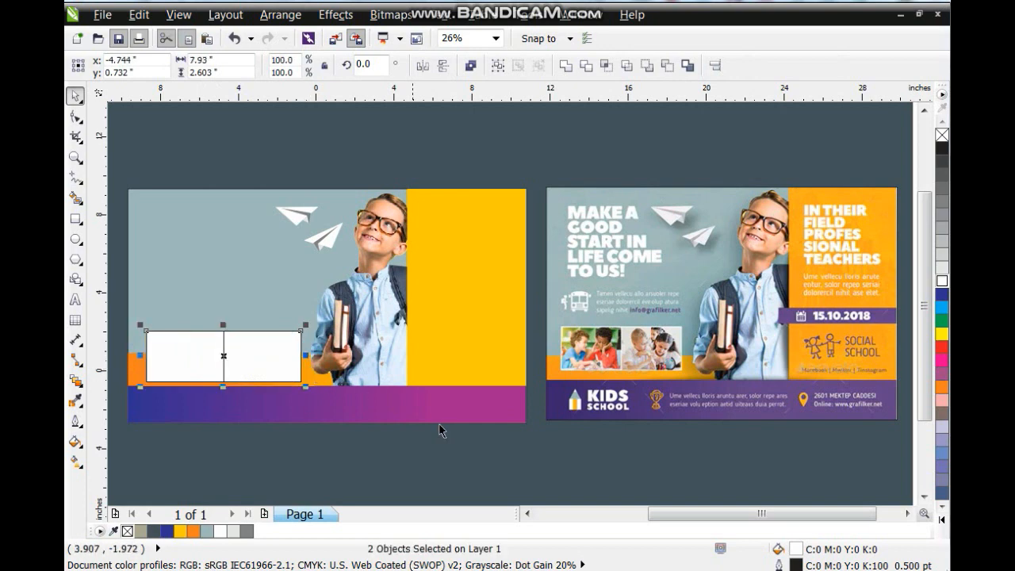
Add the five-line headline "MAKE A / GOOD / START IN / LIFE COME / TO US!" on the blue-grey background.
left_click(76, 301)
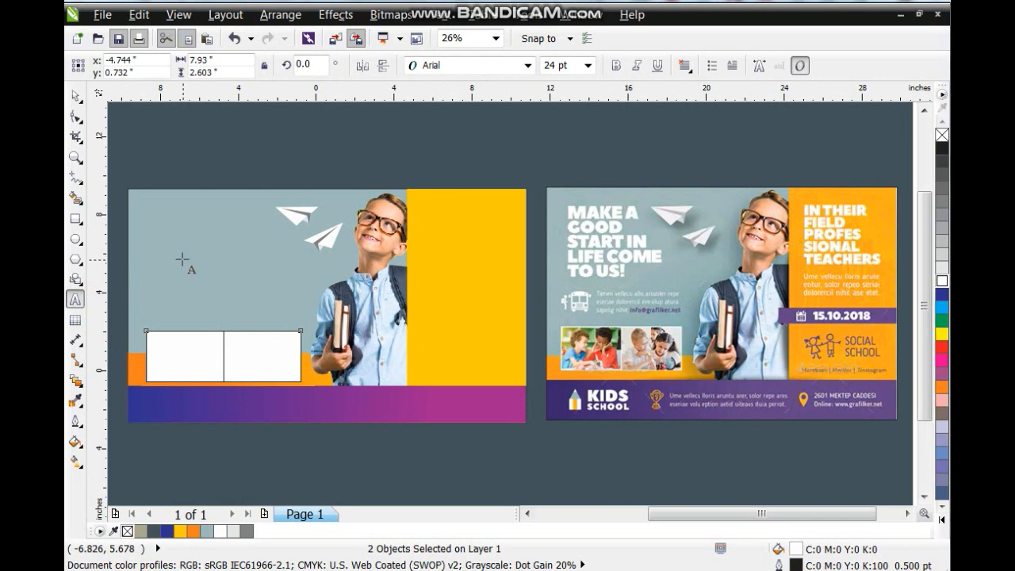
left_click(182, 258)
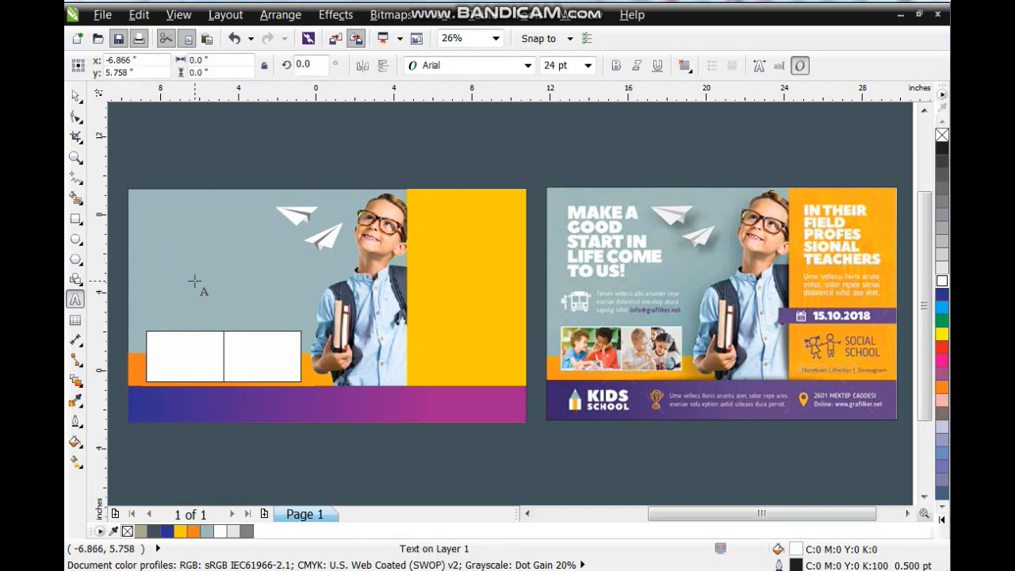
type("MAKE A")
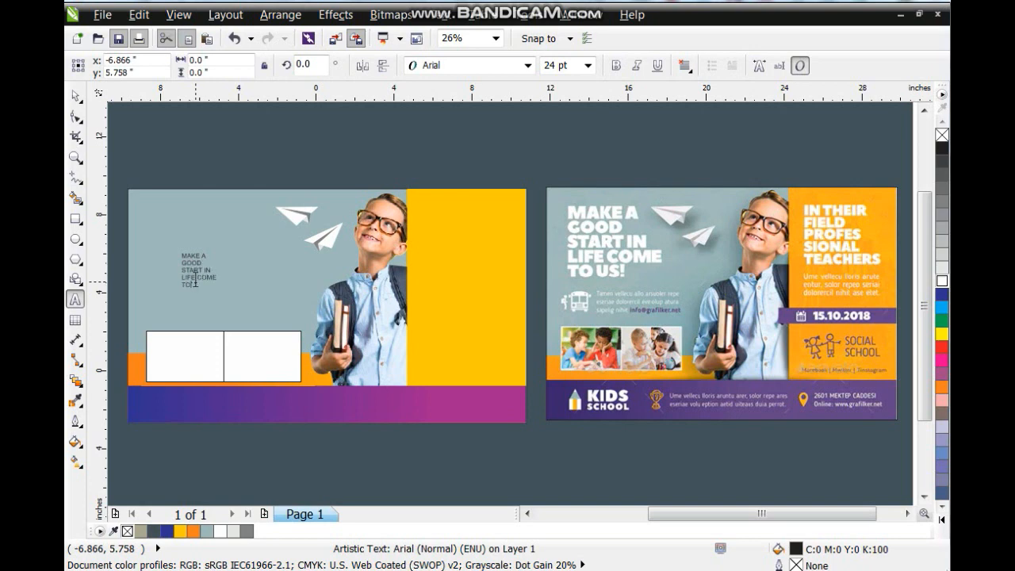
left_click(196, 279)
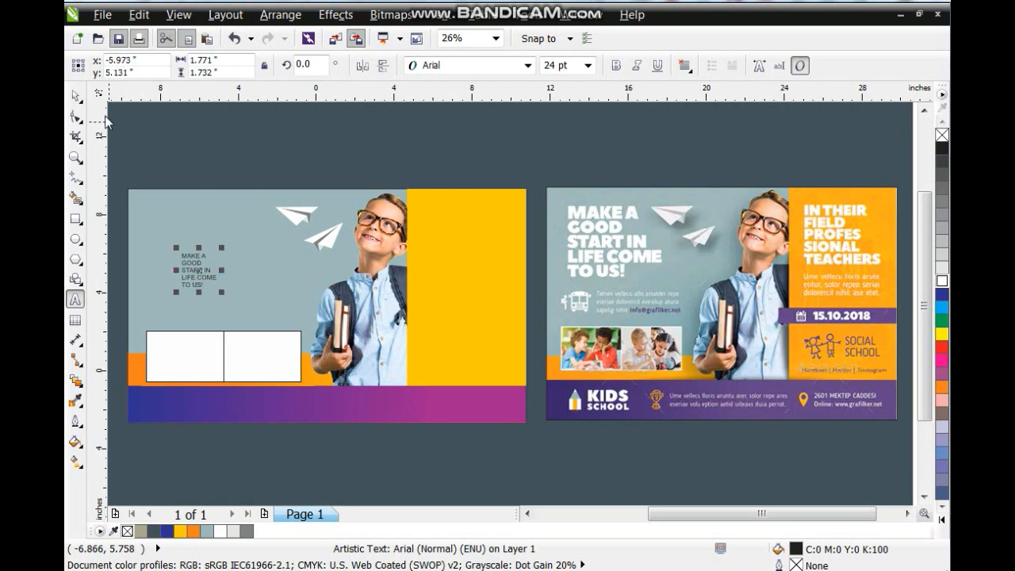
Set the headline's font to Zurich Blk BT.
left_click(75, 96)
left_click(425, 70)
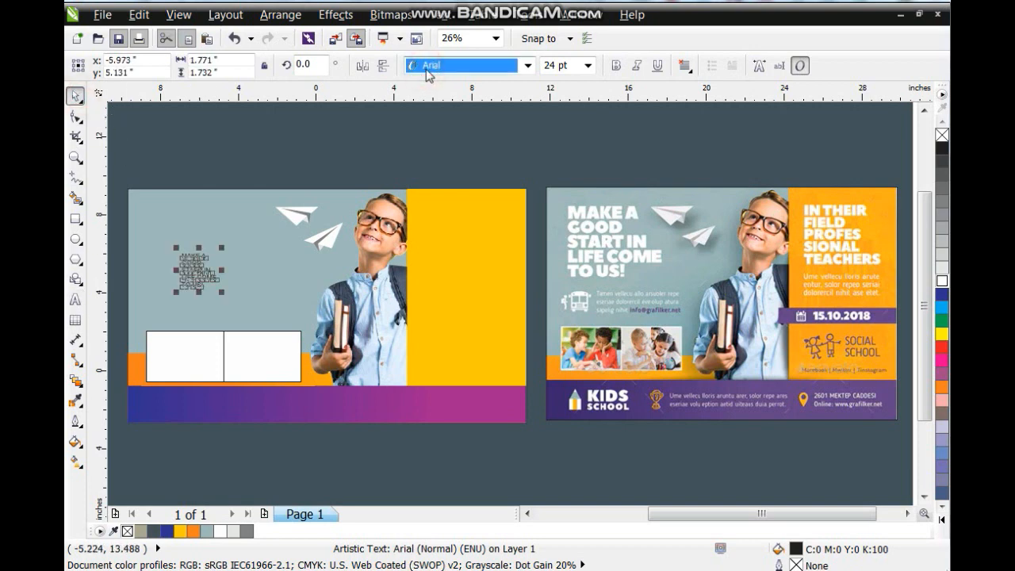
left_click(469, 72)
left_click_drag(664, 146, 671, 510)
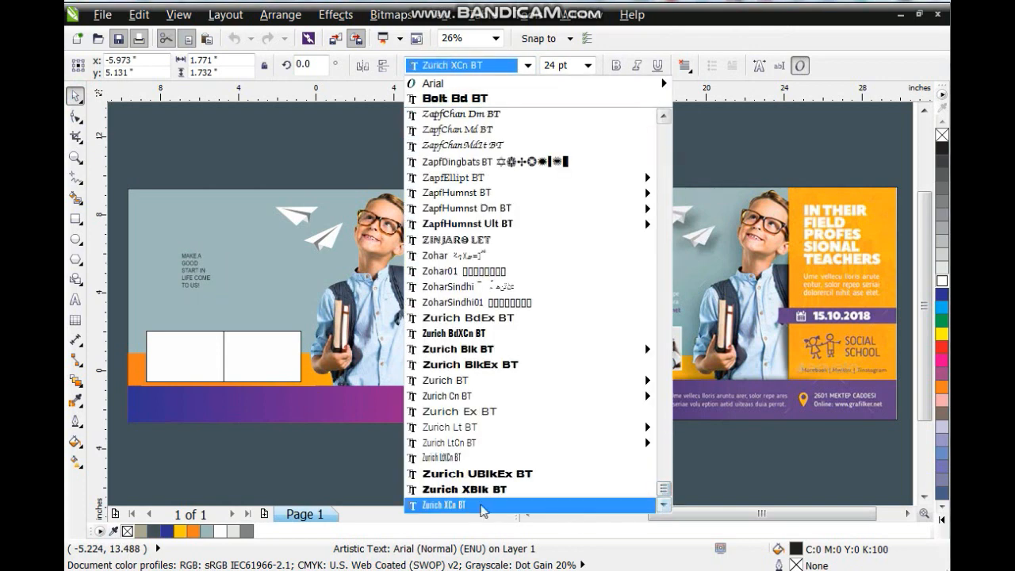
left_click(446, 352)
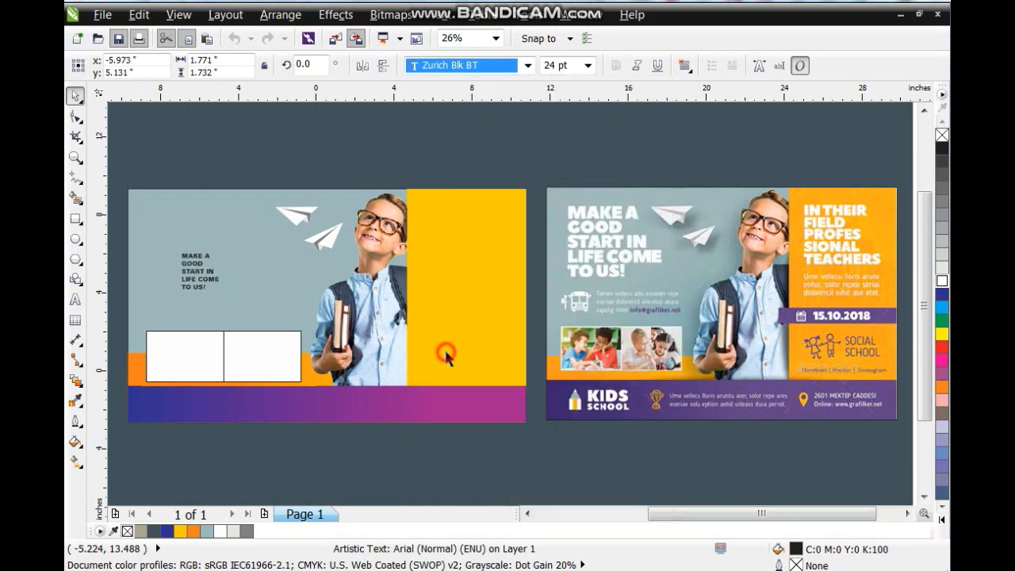
Enlarge the headline to about 55 pt and place it in the upper-left corner of the flyer's blue-grey background.
left_click_drag(226, 245, 279, 199)
left_click_drag(200, 233, 162, 234)
left_click_drag(235, 293, 242, 297)
left_click_drag(238, 248, 237, 249)
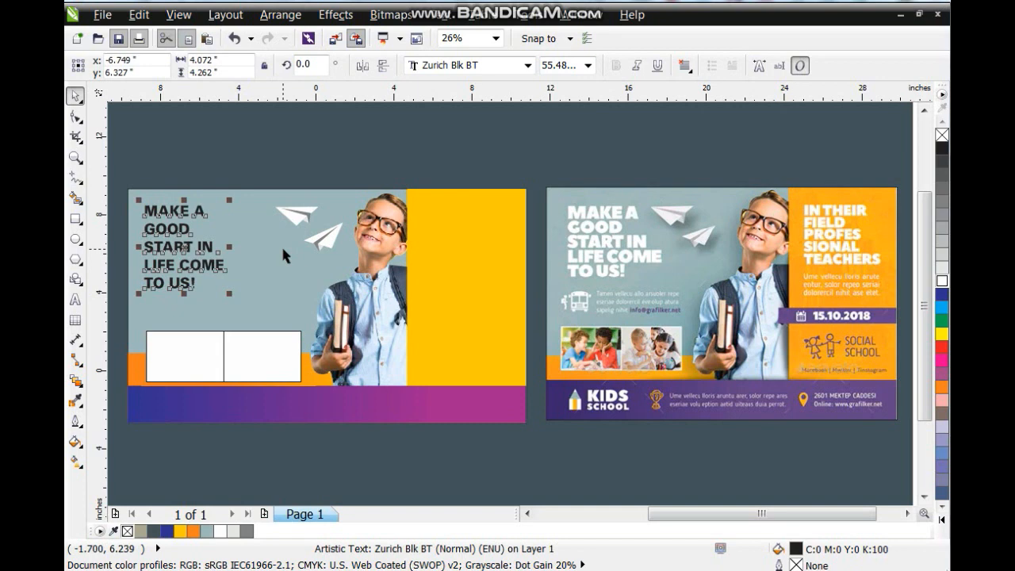
Fill the headline with white and break it apart into separate lines.
key("shift+F2")
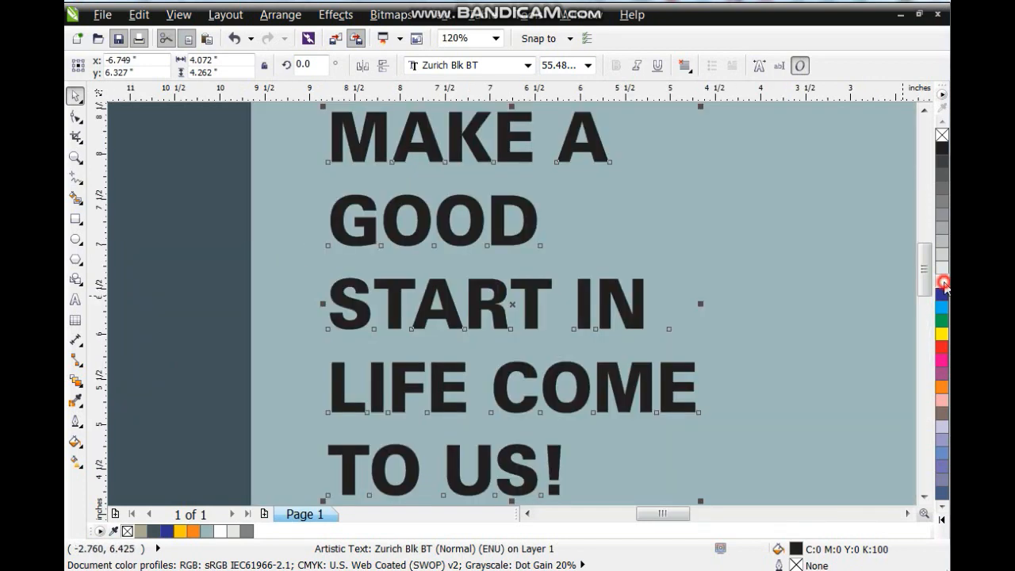
left_click(943, 282)
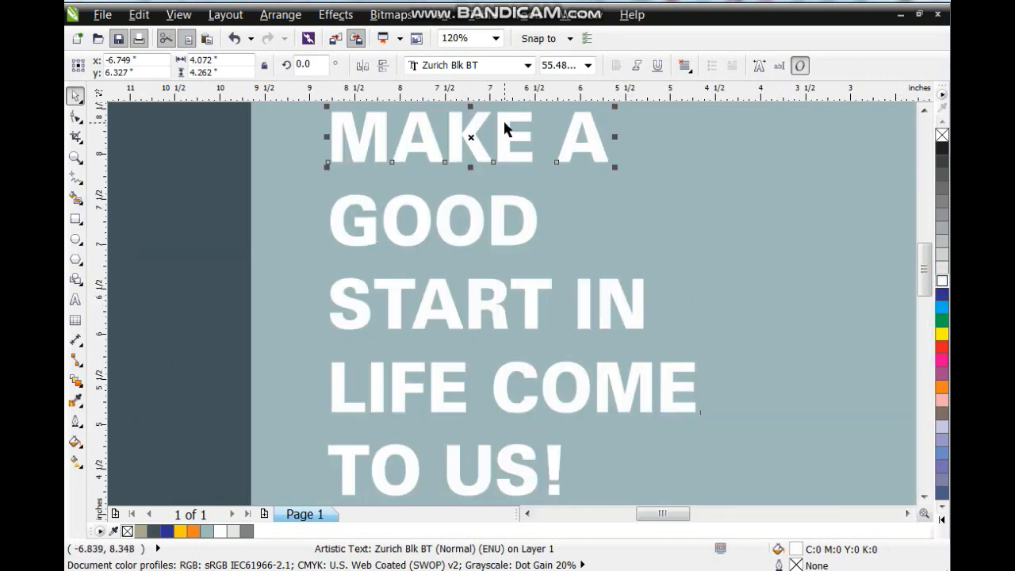
key("Escape")
Move the lower four headline lines up so that all five lines sit closely stacked.
left_click_drag(507, 244, 508, 203)
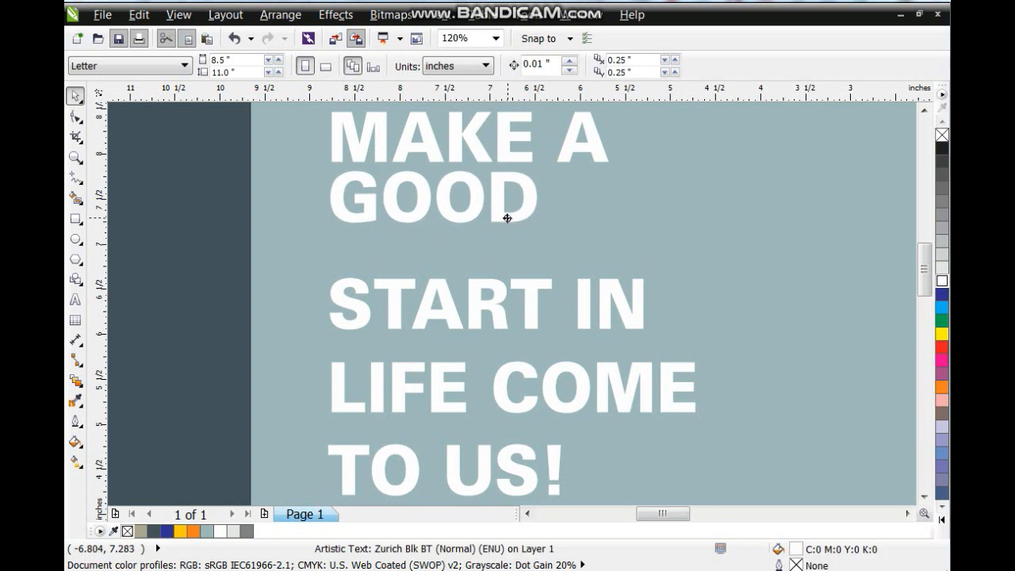
left_click(493, 298)
left_click_drag(493, 298, 494, 250)
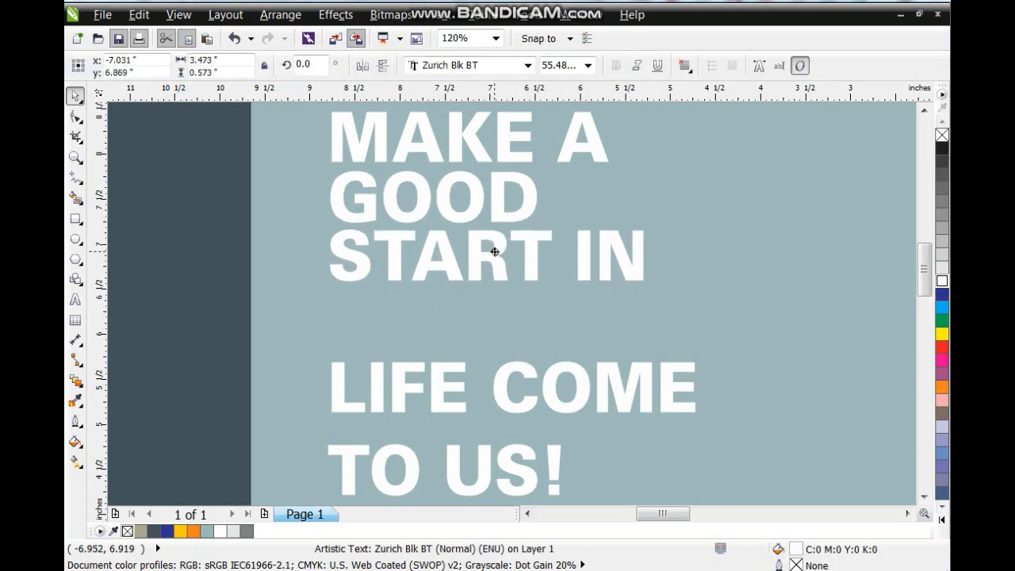
left_click_drag(512, 366, 510, 294)
left_click_drag(508, 456, 512, 367)
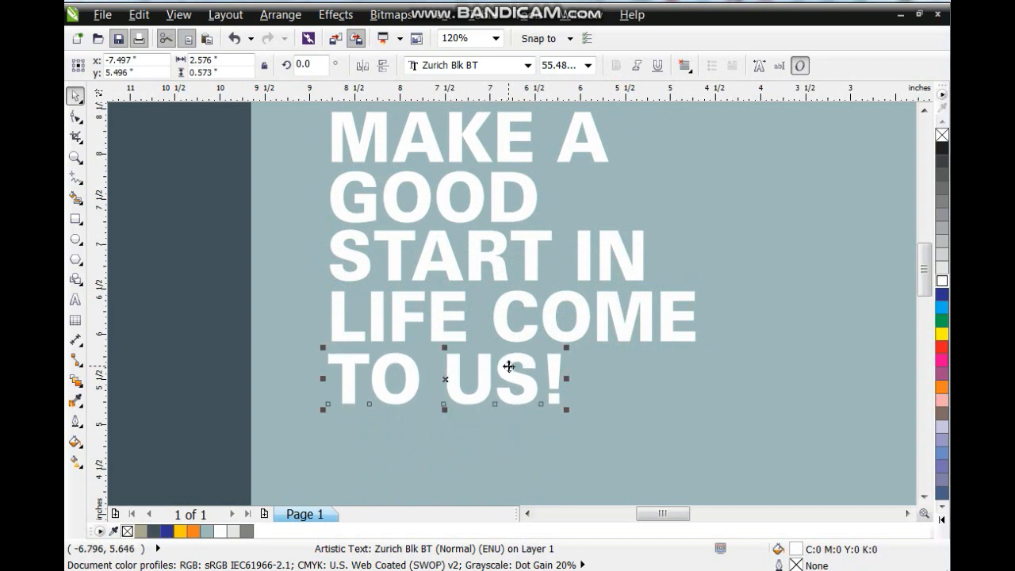
Enlarge the stacked headline lines together to about 72 pt, keeping them in the flyer's upper-left corner.
scroll(512, 367, "down", 4)
scroll(749, 408, "down", 2)
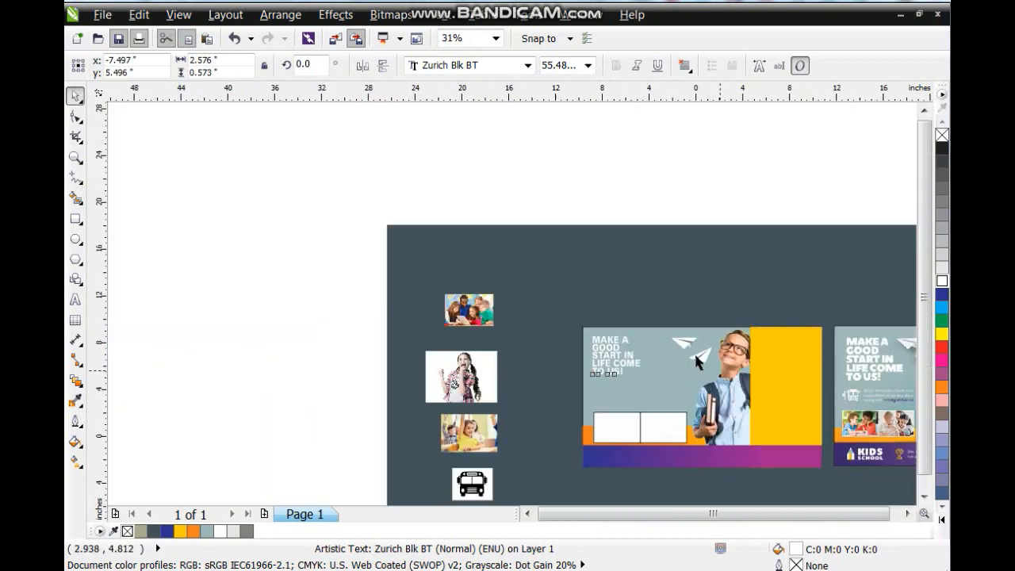
left_click(839, 337)
key("shift+F2")
key("Escape")
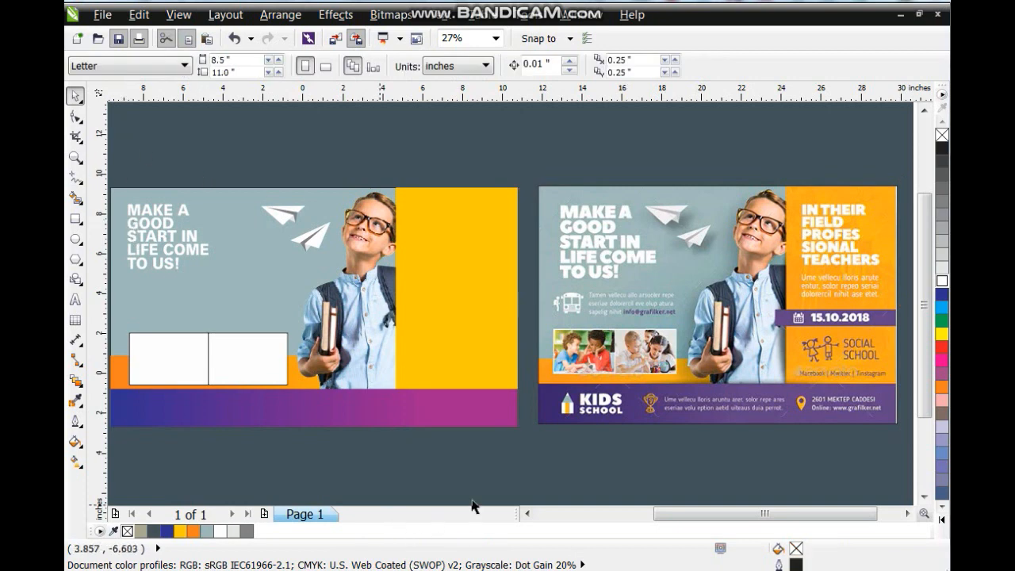
left_click(527, 514)
left_click(527, 514)
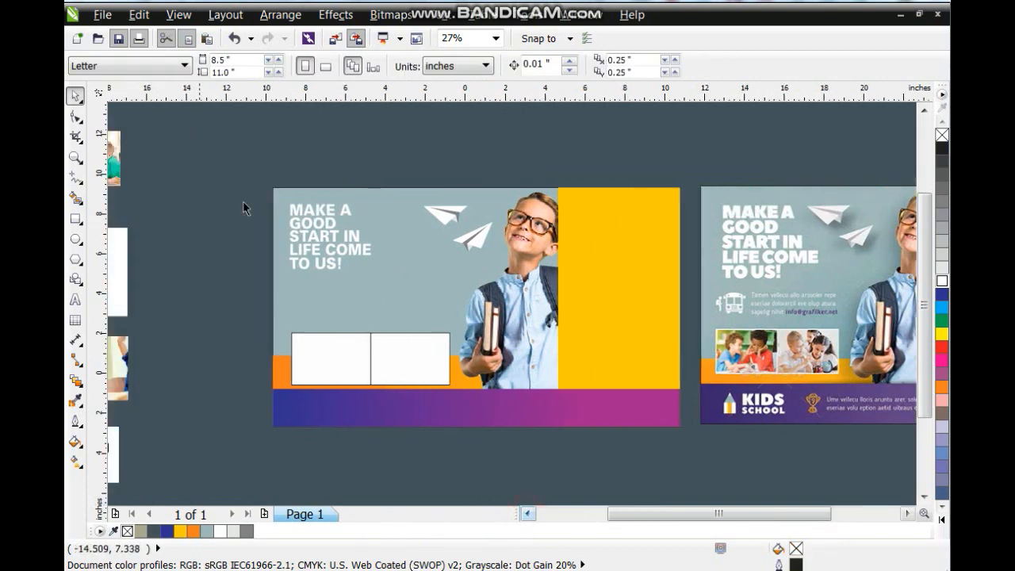
left_click(926, 109)
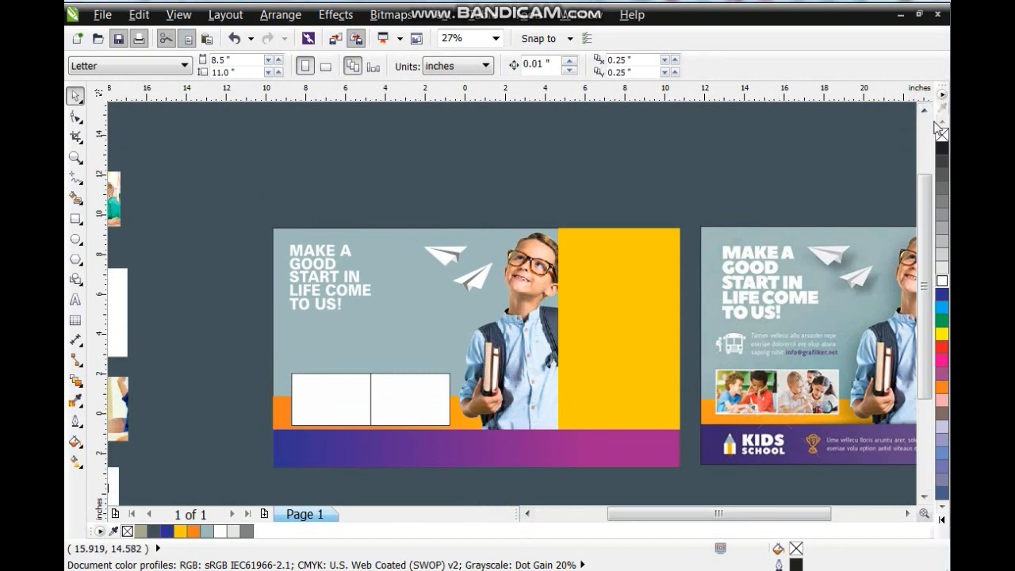
left_click(925, 110)
scroll(449, 191, "down", 2)
left_click_drag(345, 133, 759, 349)
key("shift+F2")
key("Escape")
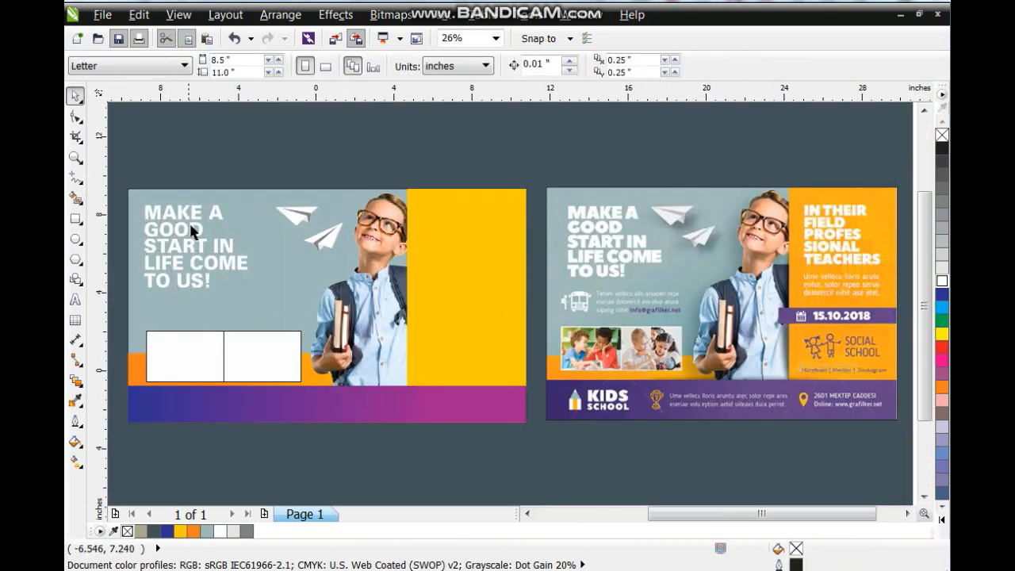
Duplicate the "MAKE A" line below the headline and replace its text with "IN THEIR / FIELD / PROFES / SIONAL / TEACHERS".
left_click_drag(199, 222, 208, 318)
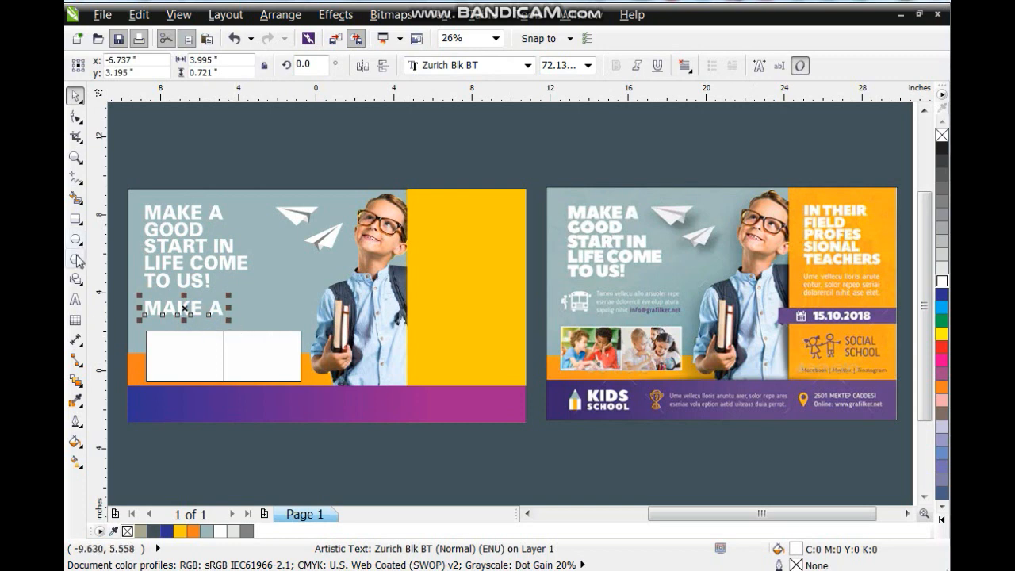
left_click(79, 299)
key("ctrl+a")
key("Delete")
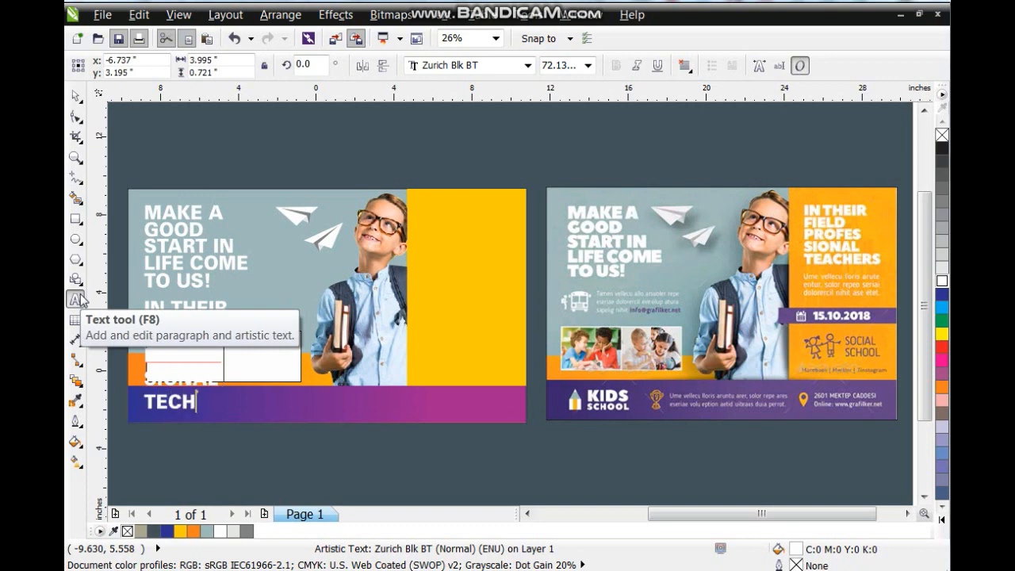
type("RS")
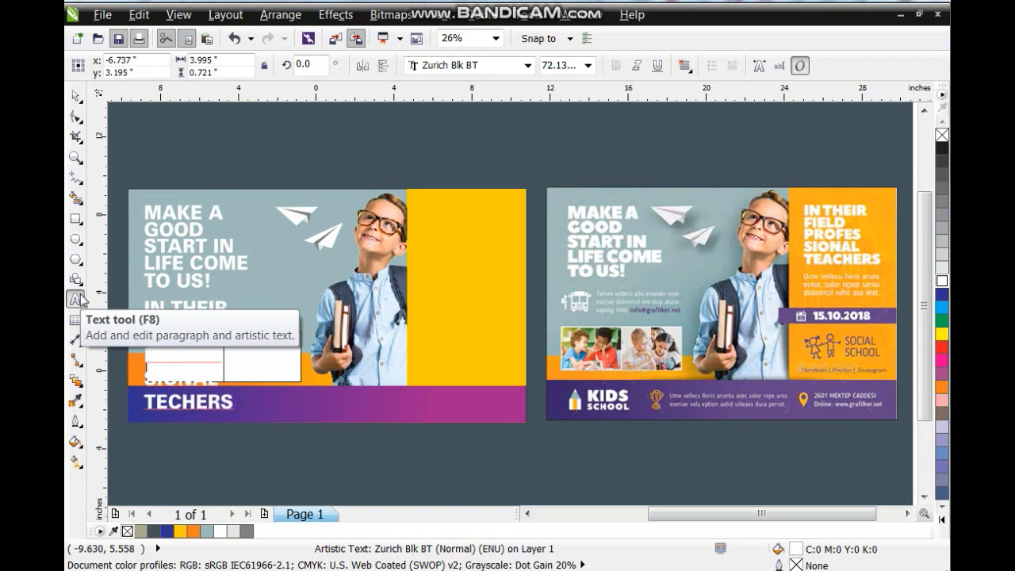
key("BackSpace")
key("BackSpace")
key("BackSpace")
key("BackSpace")
key("BackSpace")
type("ACHERS")
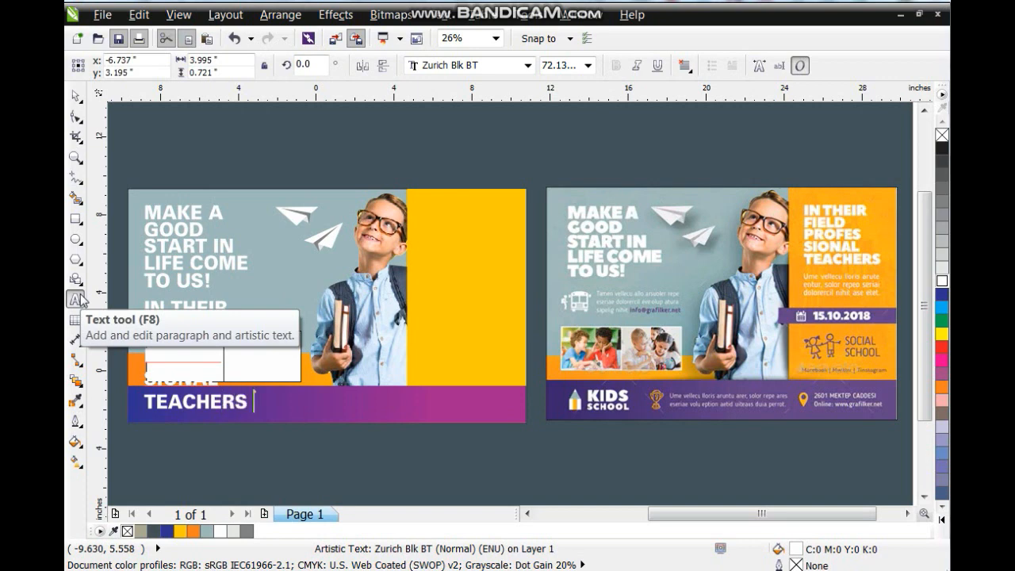
Move the teachers text to the top of the yellow panel and scale it down to about 63.5 pt.
left_click(75, 95)
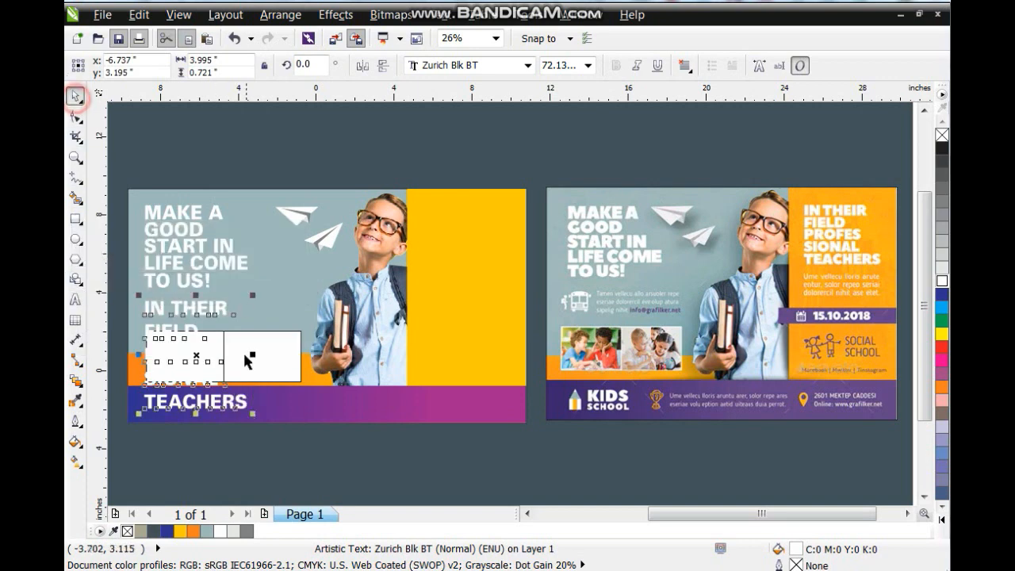
left_click_drag(196, 356, 466, 256)
left_click_drag(525, 321, 510, 318)
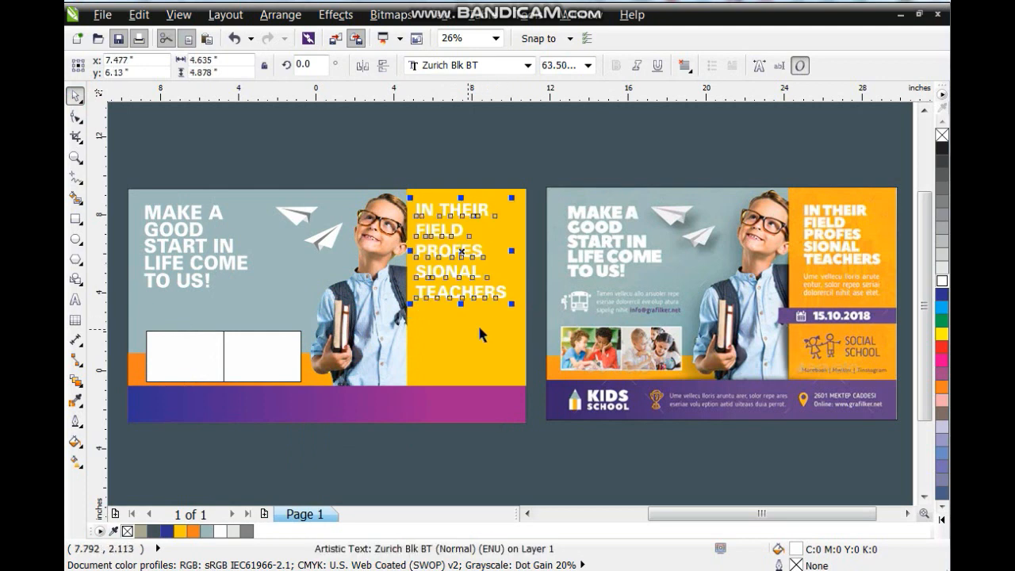
Break the teachers text apart into separate lines and move the lower lines up to tighten their spacing.
key("shift+F2")
scroll(580, 302, "down", 2)
key("ctrl+k")
key("Escape")
left_click_drag(540, 269, 540, 257)
mouse_move(536, 300)
left_mouse_down()
mouse_move(536, 287)
mouse_move(521, 291)
left_mouse_up()
left_click_drag(529, 345, 532, 317)
left_click_drag(531, 383, 531, 346)
Draw a band about 6.44 × 0.89 in across the yellow panel below the teachers text and fill it purple (C:40 M:100 Y:0).
left_click(575, 391)
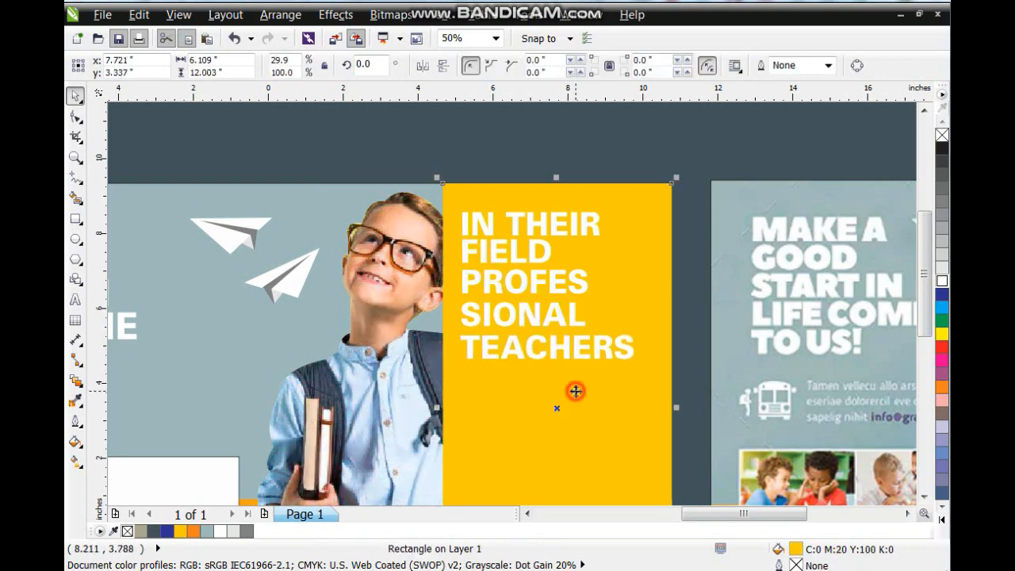
left_click(782, 370)
key("shift+F2")
key("Escape")
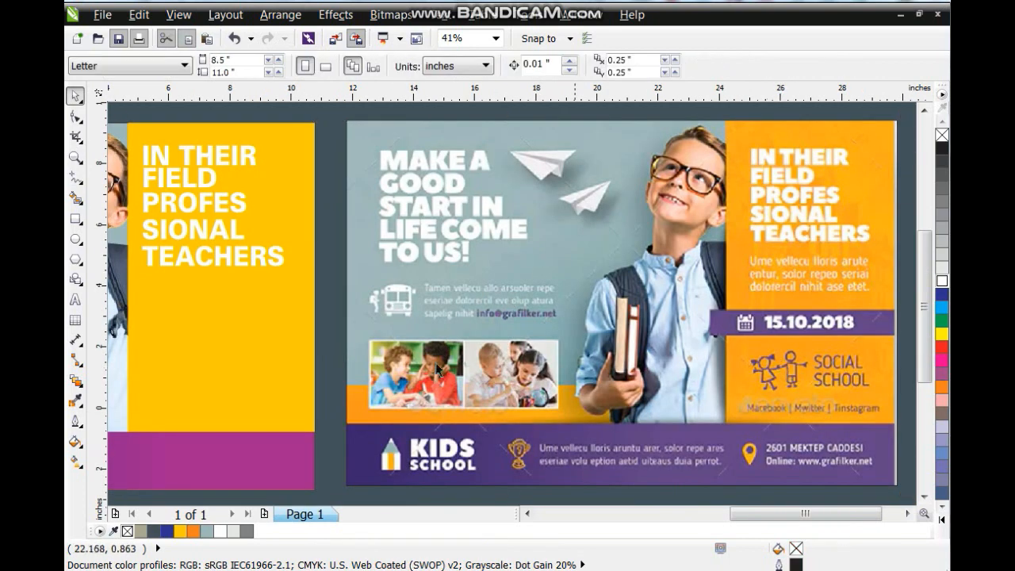
left_click(75, 220)
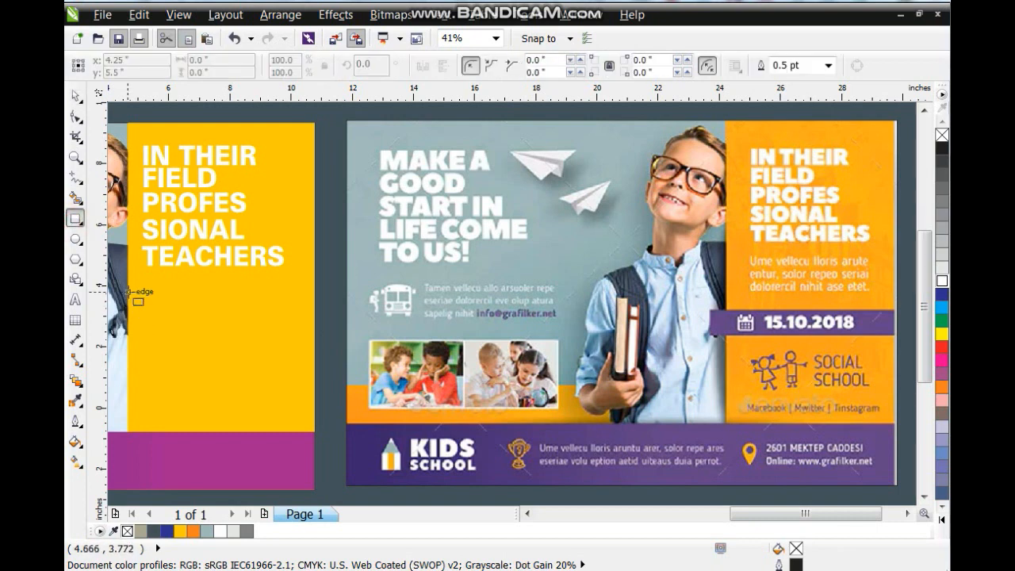
left_click_drag(117, 298, 320, 331)
left_click(75, 96)
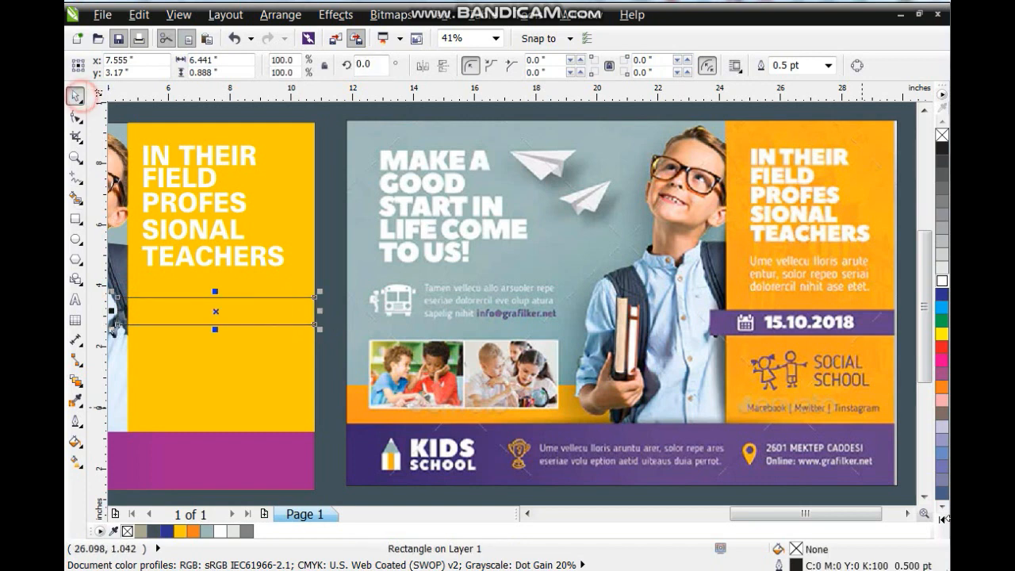
left_click(942, 519)
left_click(924, 479)
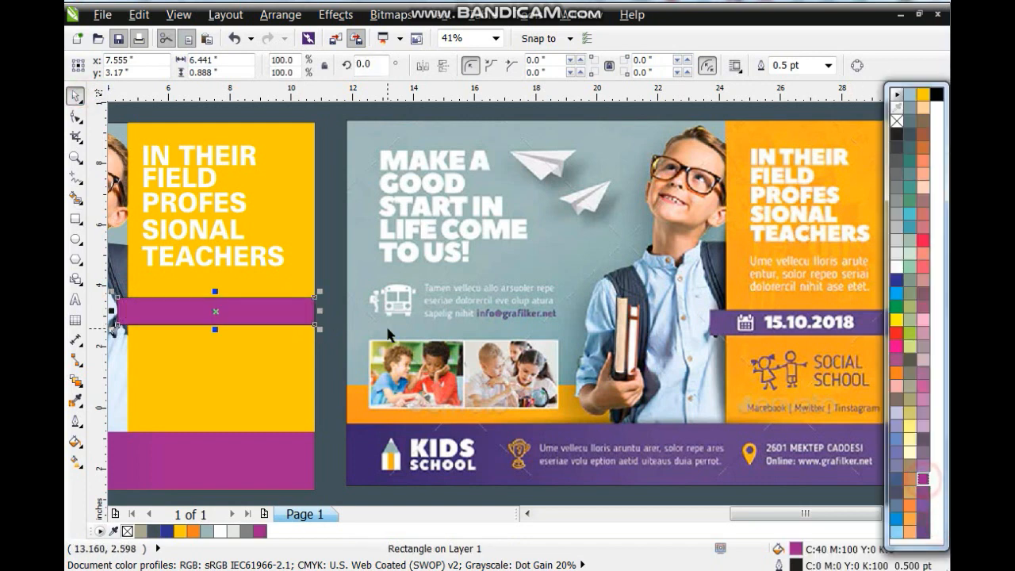
Draw a small fold triangle about 0.5 × 0.73 in beneath the purple band's left end and fill it dark purple (C:60 M:80 Y:0 K:20).
key("shift+F2")
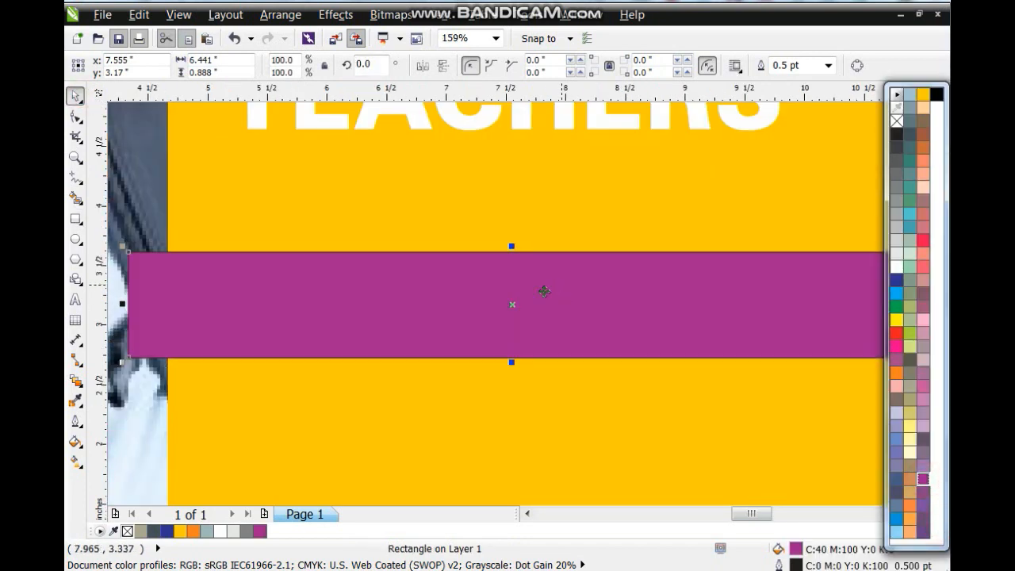
left_click(75, 177)
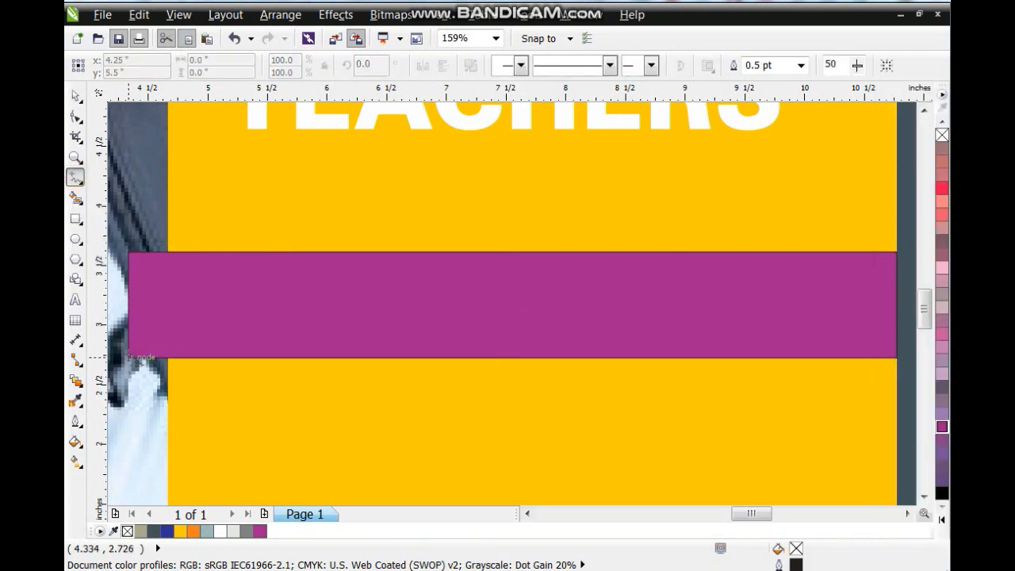
left_click(129, 354)
left_click(178, 417)
left_click(186, 330)
left_click(129, 355)
left_click(944, 479)
left_click(943, 480)
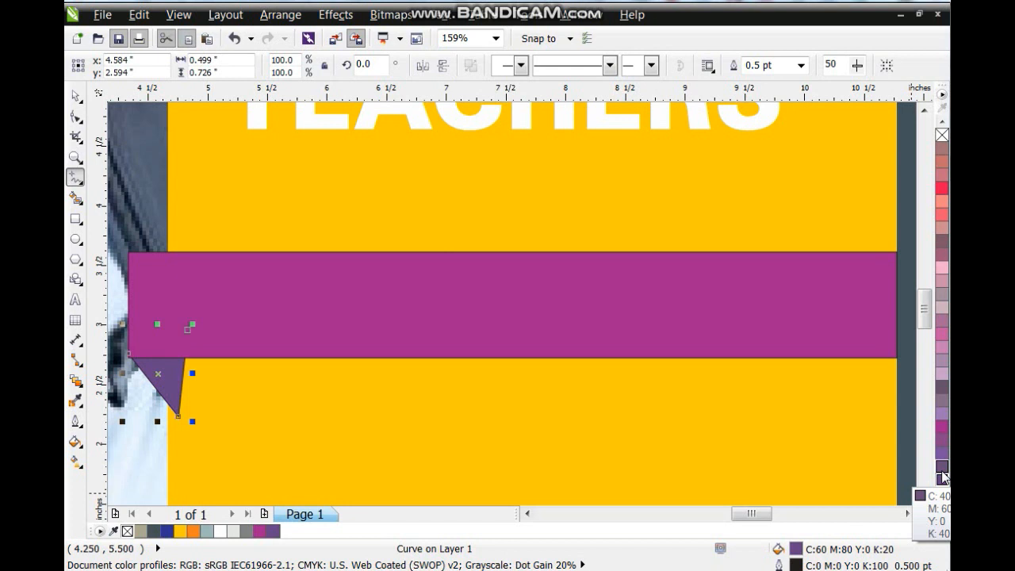
left_click(941, 469)
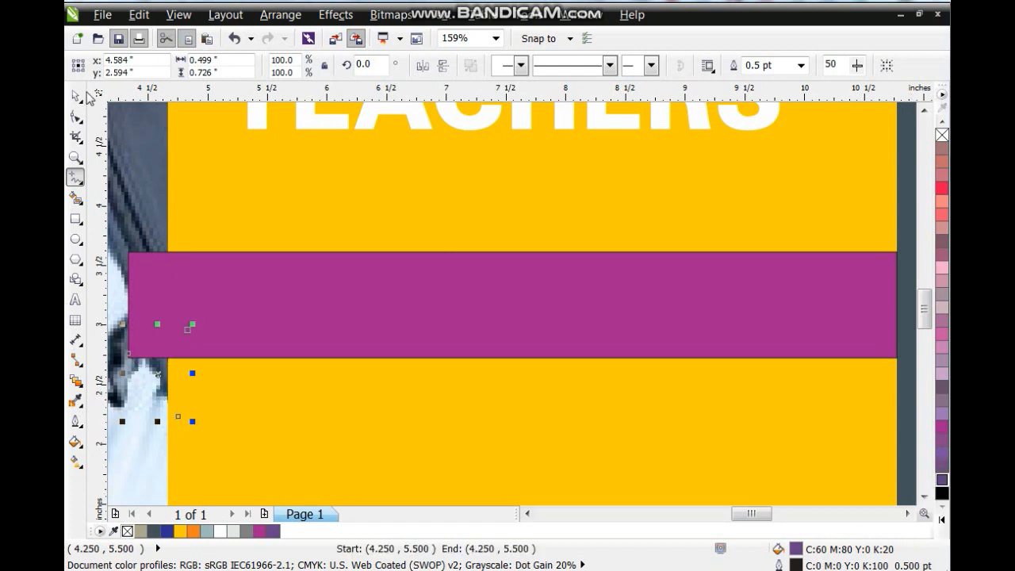
Bring the yellow panel, fold triangle and purple band forward, with the bottom gradient bar and teachers text in front of the panel.
left_click(77, 96)
left_click(196, 294, "shift")
left_click(231, 409, "shift")
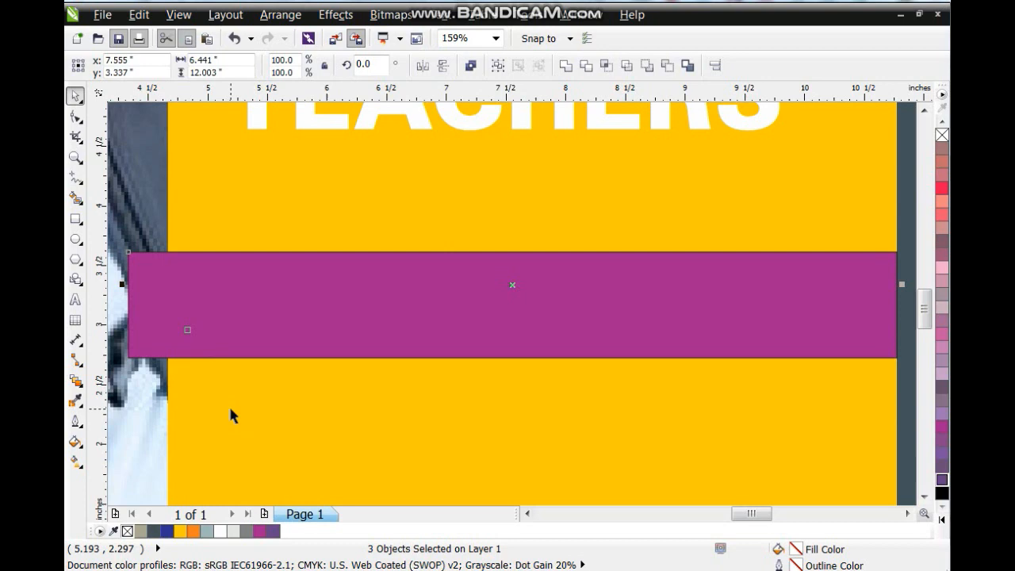
scroll(635, 322, "down", 2)
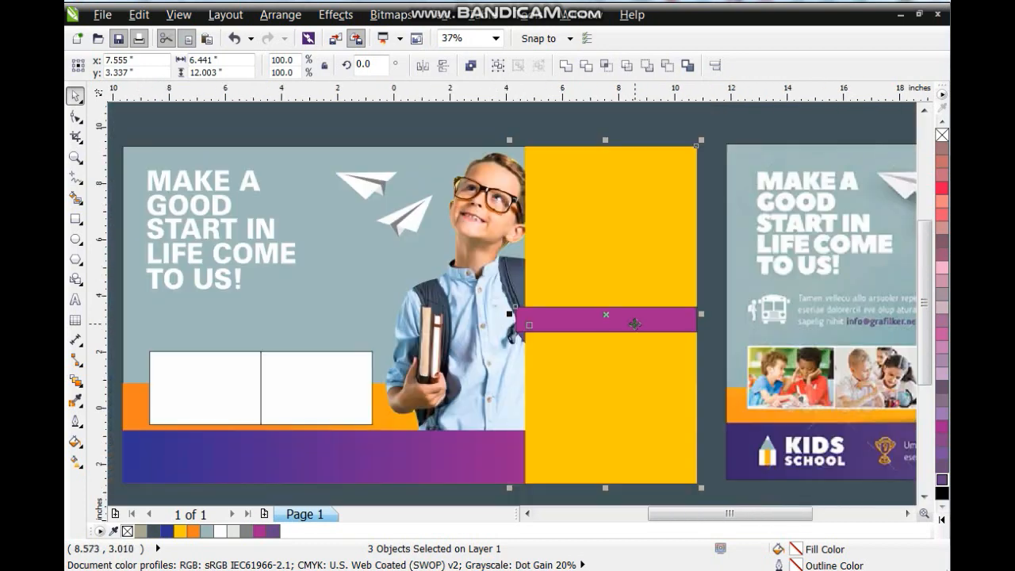
scroll(634, 322, "down", 2)
left_click(553, 397)
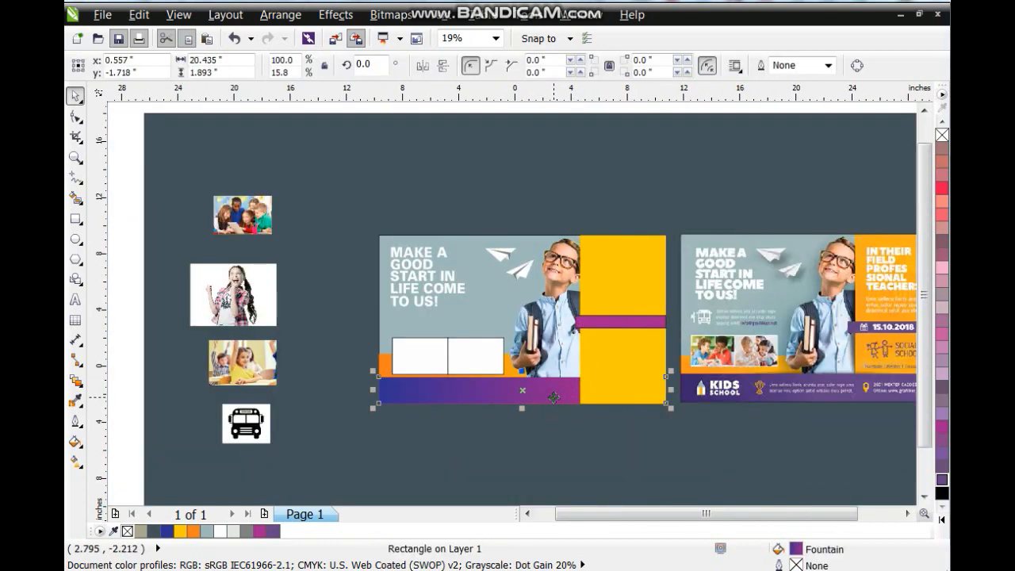
scroll(555, 321, "down", 2)
left_click_drag(506, 158, 644, 316)
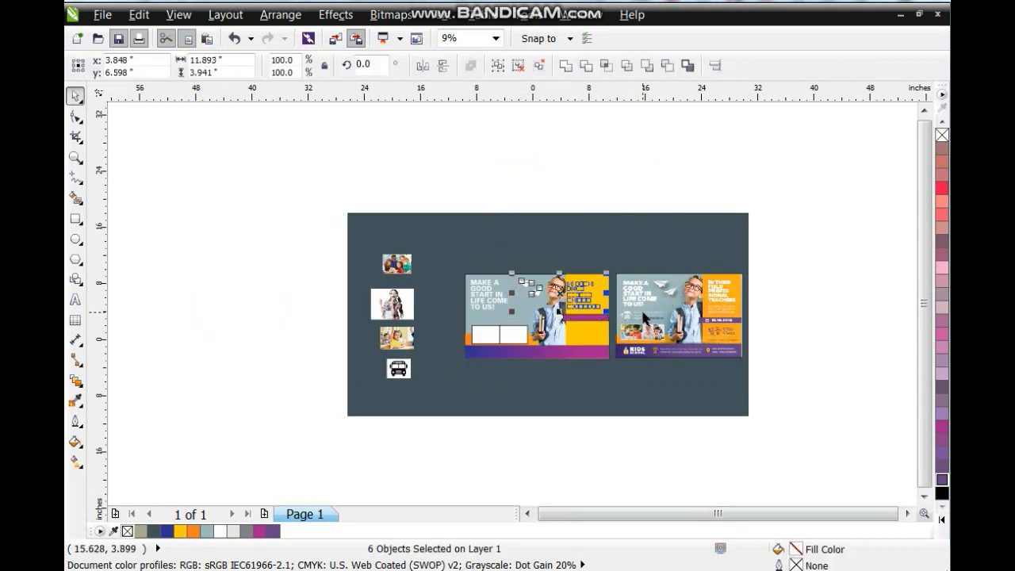
left_click_drag(428, 179, 776, 381)
key("shift+F2")
key("Escape")
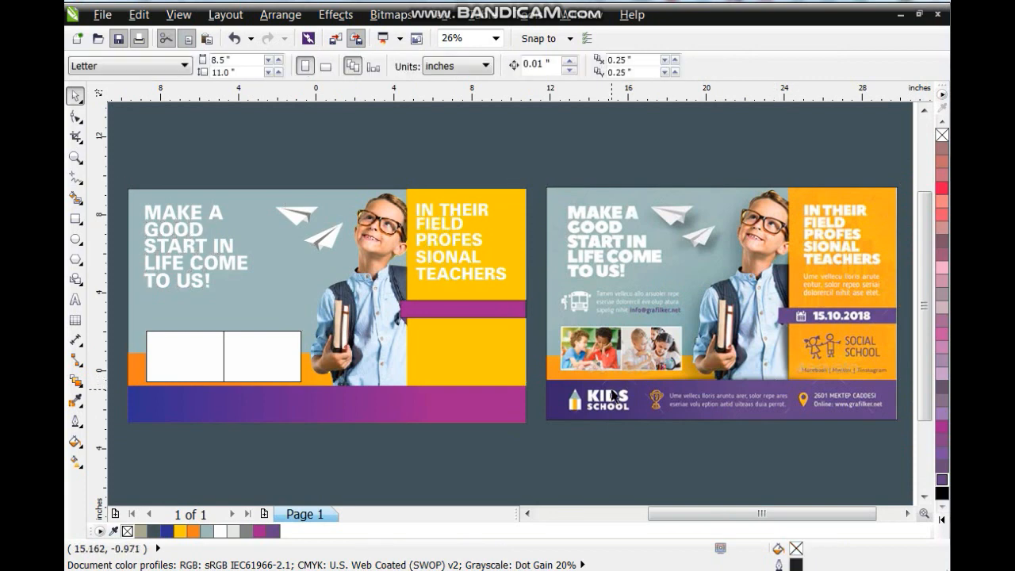
PowerClip the photo of the group of children into the left white photo frame.
scroll(612, 395, "down", 3)
left_click(284, 283)
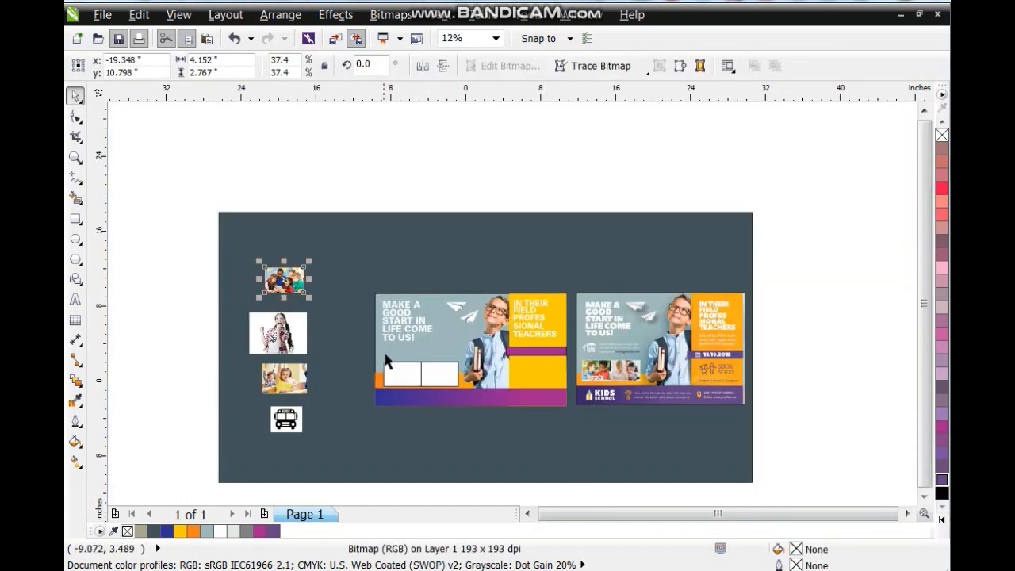
left_click(335, 14)
mouse_move(407, 283)
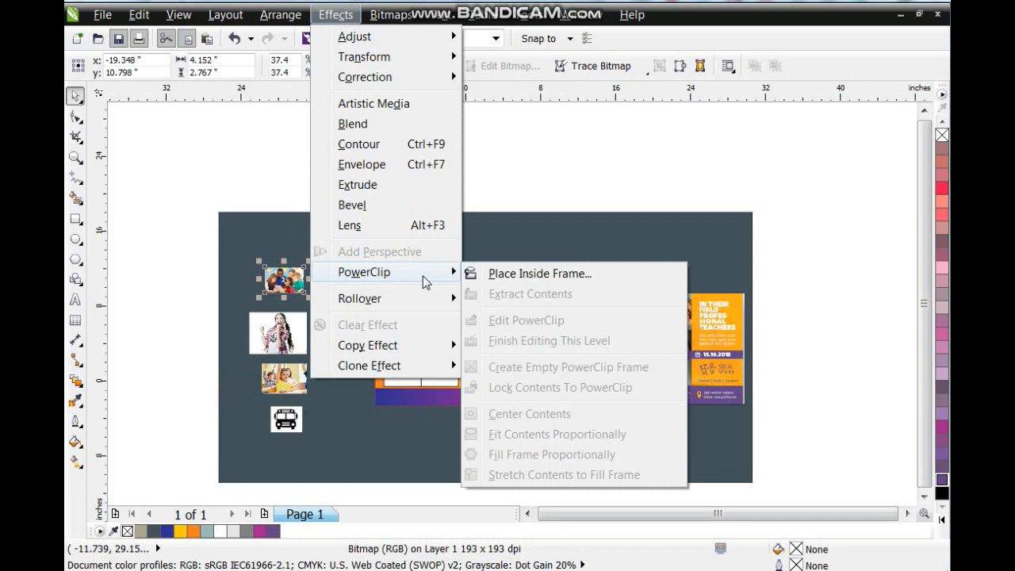
left_click(468, 278)
left_click(402, 374)
PowerClip the classroom photo of the girl in yellow into the right white photo frame.
left_click(284, 378)
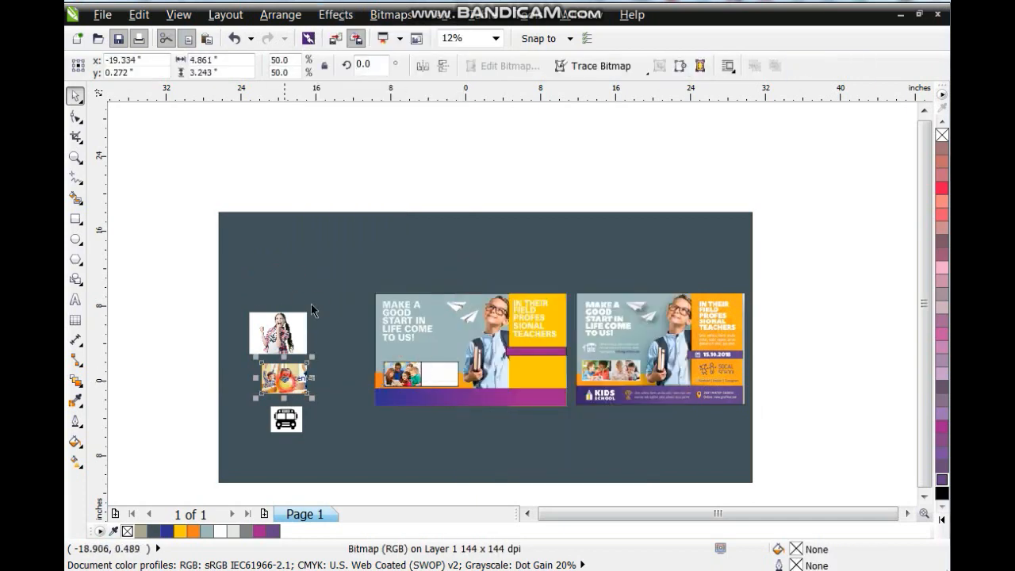
left_click(336, 14)
mouse_move(410, 272)
left_click(563, 270)
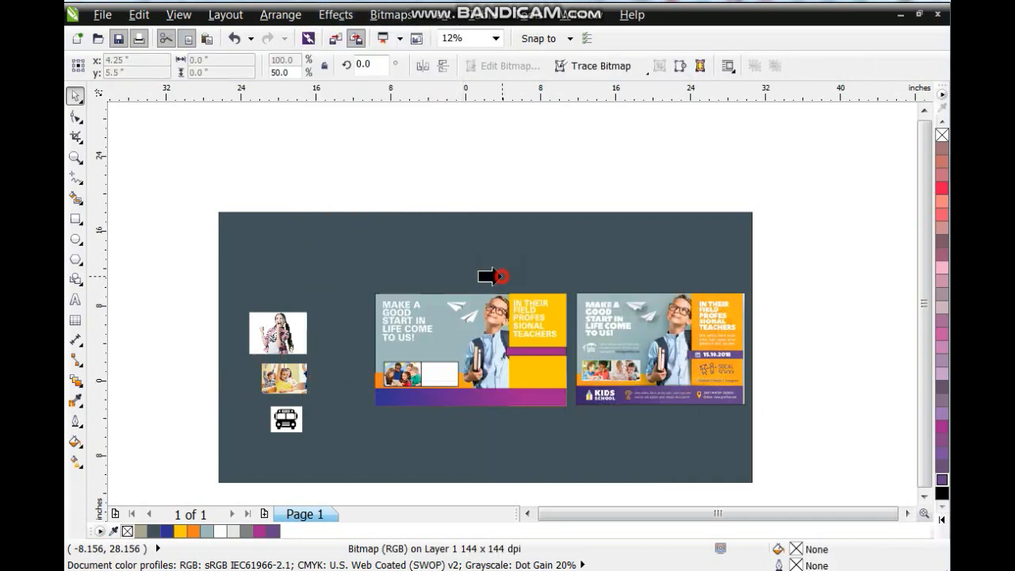
left_click(437, 379)
left_click_drag(349, 170, 761, 424)
key("shift+F2")
key("Escape")
Give both photo frames a white outline 4 pt thick.
left_click(267, 349)
left_click(204, 354, "shift")
left_click(77, 428)
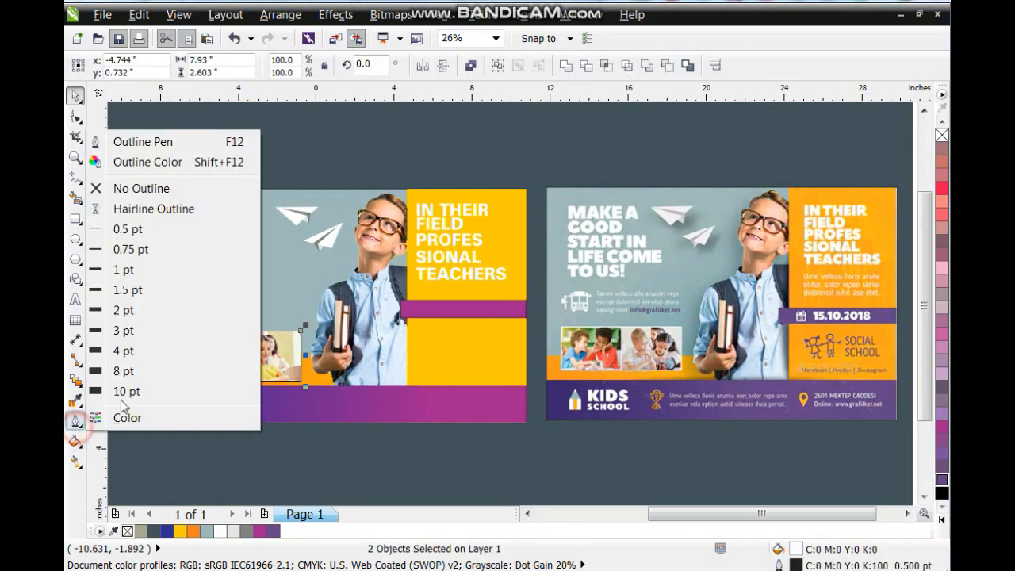
left_click(127, 311)
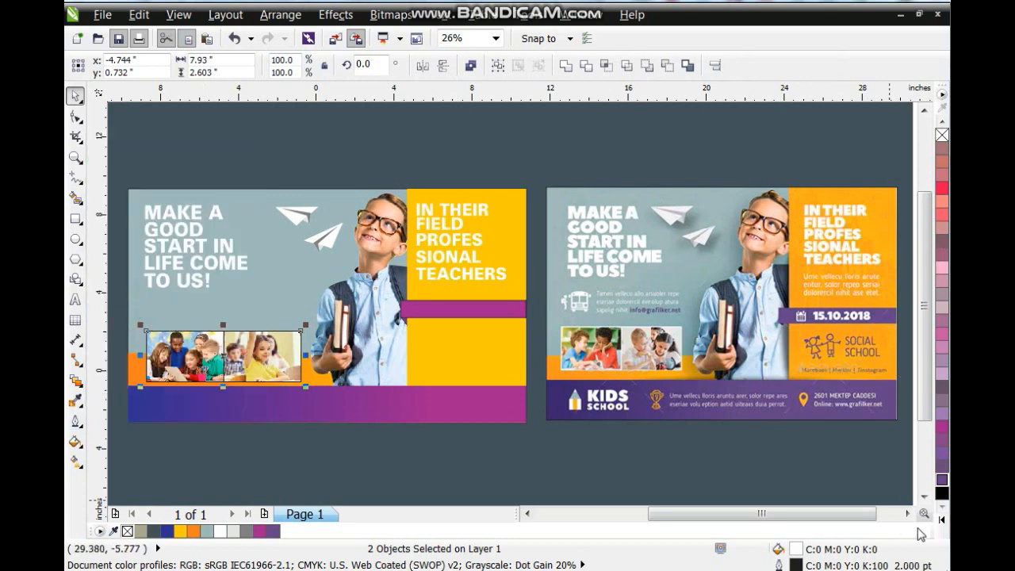
left_click(942, 521)
right_click(899, 268)
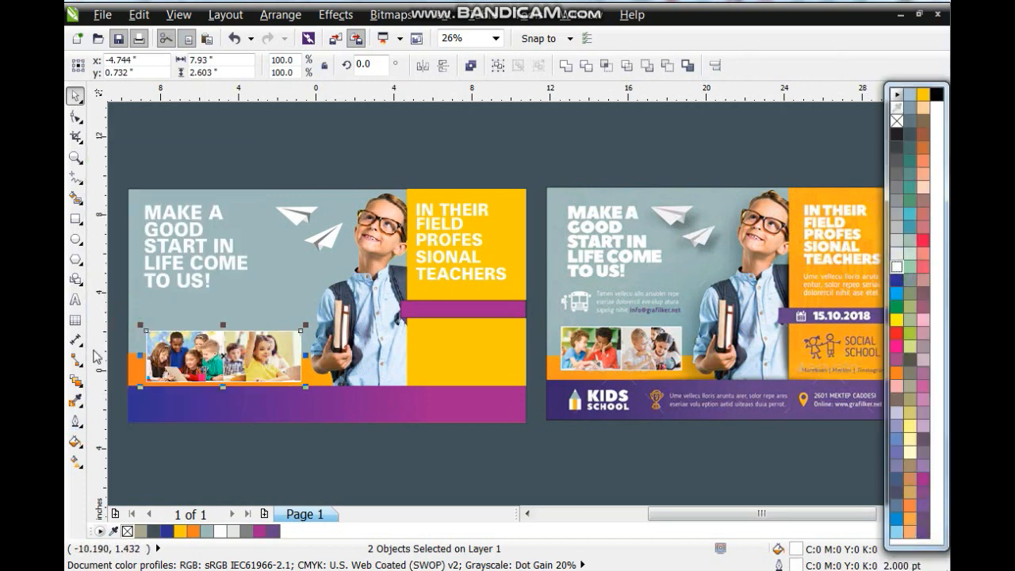
left_click(79, 461)
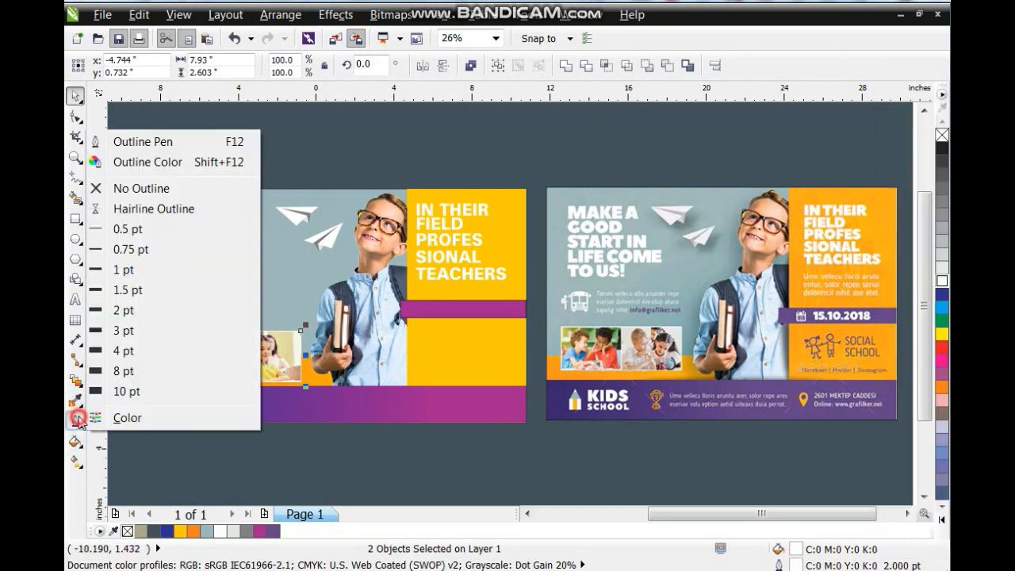
left_click(129, 343)
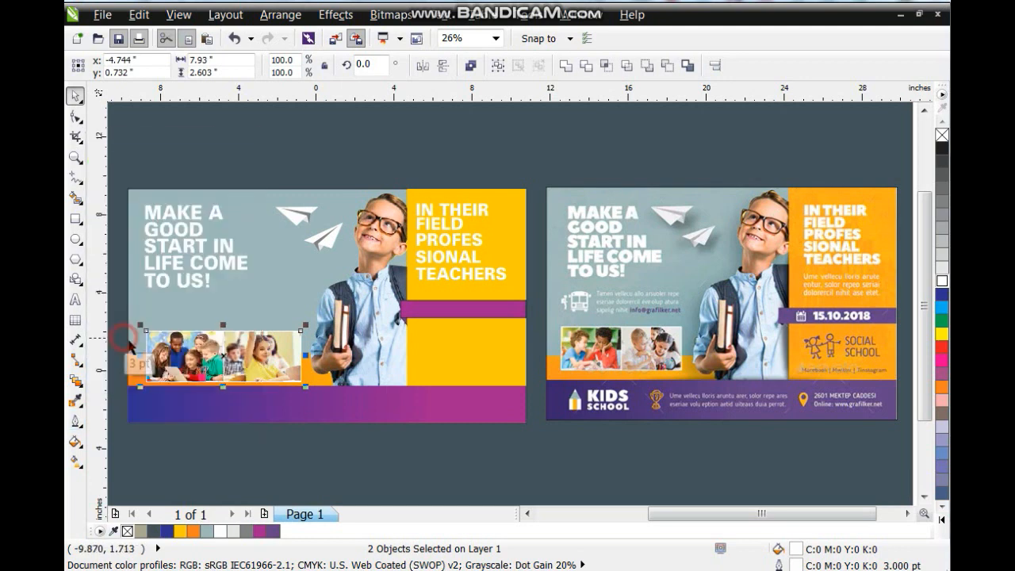
left_click(75, 420)
left_click(126, 352)
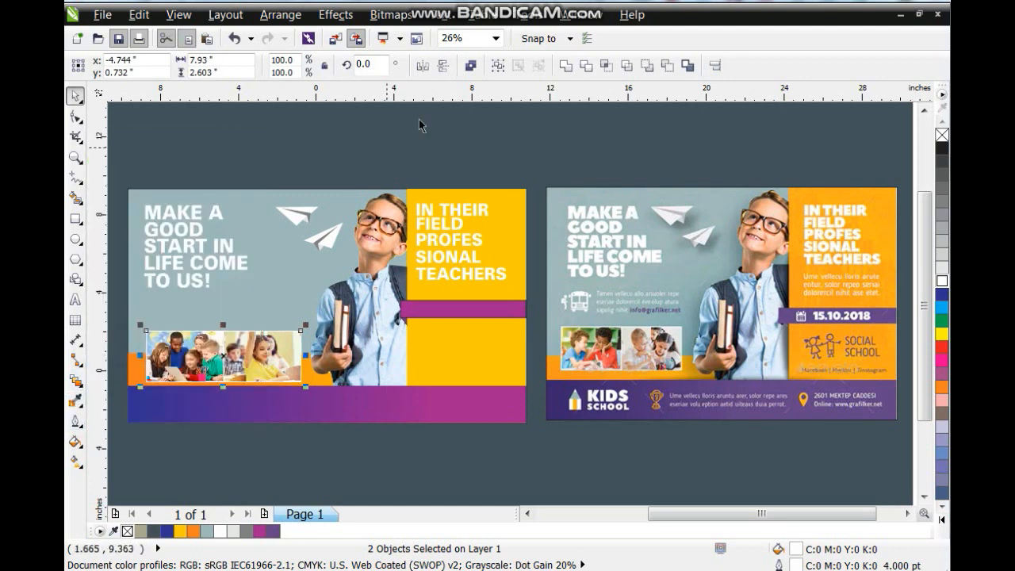
left_click(447, 142)
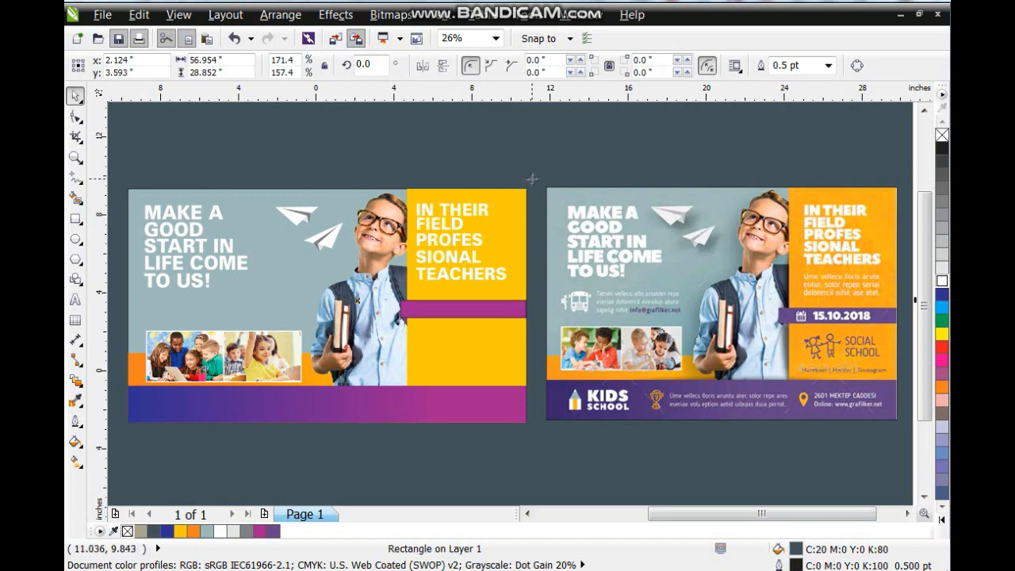
Extend the dark background rectangle to the left, making it about 80.7 in wide.
scroll(533, 180, "down", 2)
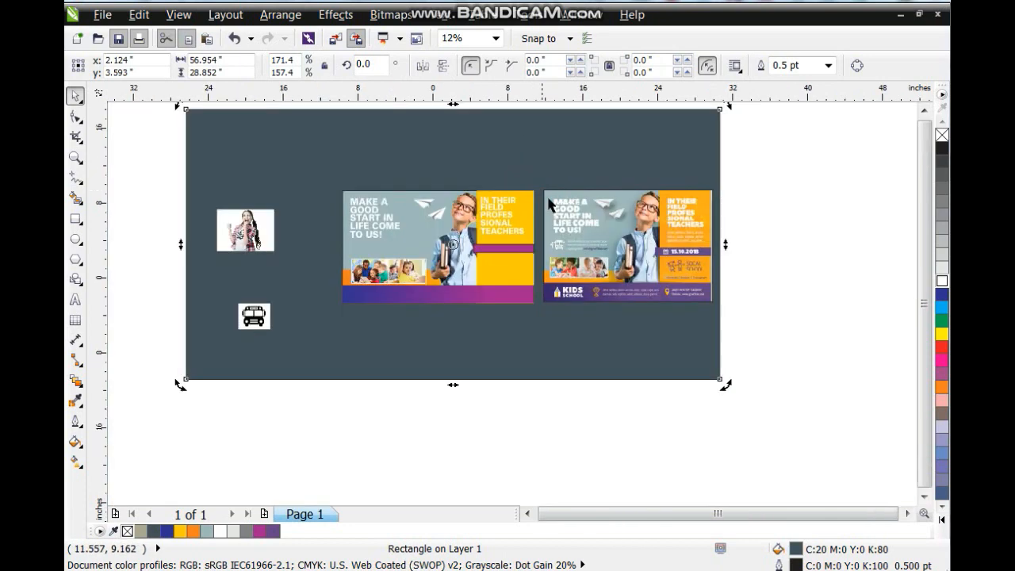
left_click(528, 514)
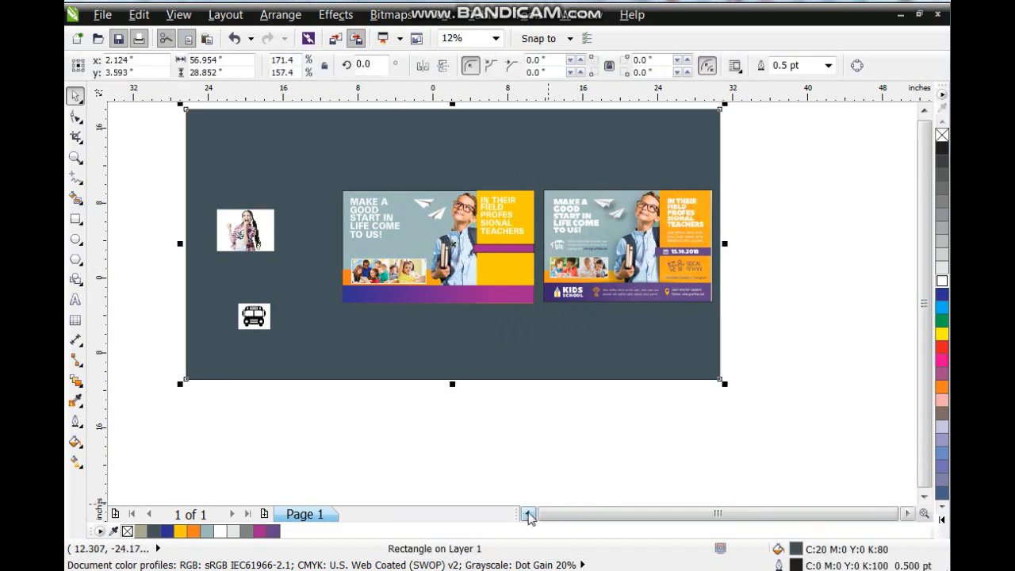
left_click_drag(426, 244, 207, 244)
Move the girl photo and the bus picture farther left, away from the flyer, onto the extended background.
left_click_drag(488, 230, 283, 169)
left_click_drag(497, 317, 247, 282)
left_click(526, 313)
left_click(623, 217)
left_click_drag(521, 447, 936, 176)
key("shift+F2")
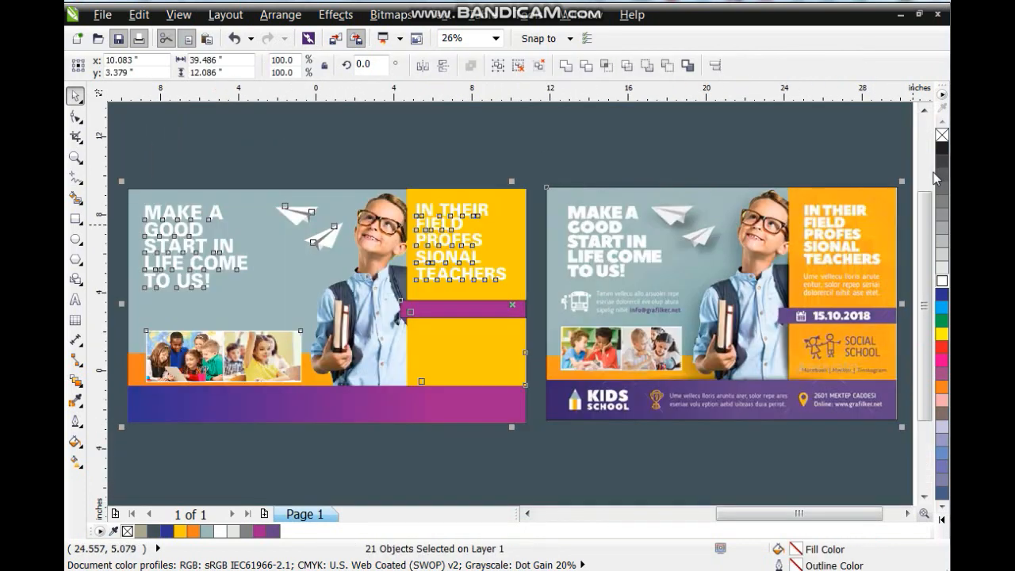
key("Escape")
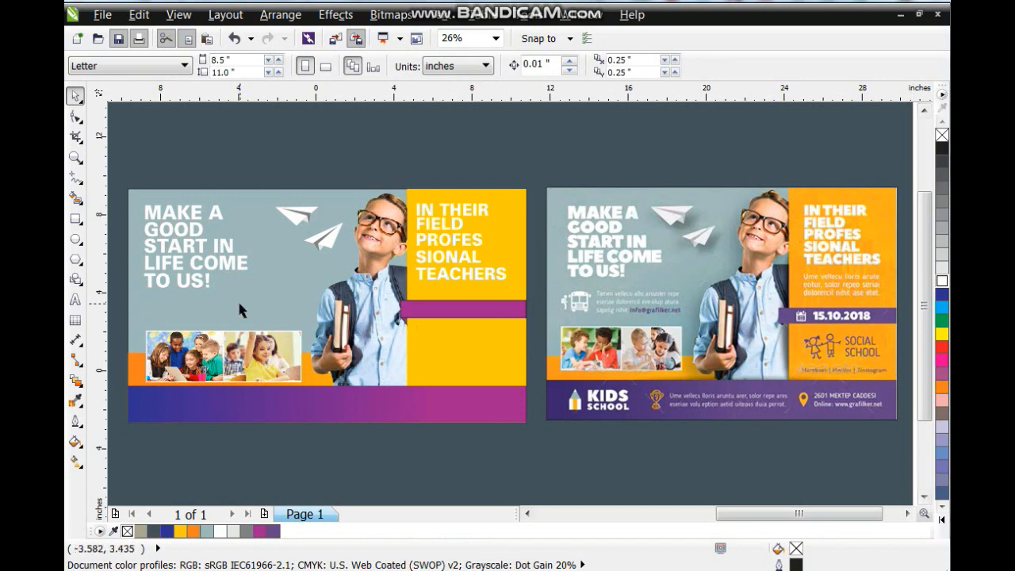
Copy the "LIFE COME" line onto the purple band and replace its text with "15,10,2019".
left_click_drag(226, 264, 499, 309)
right_click(499, 309)
left_click(76, 299)
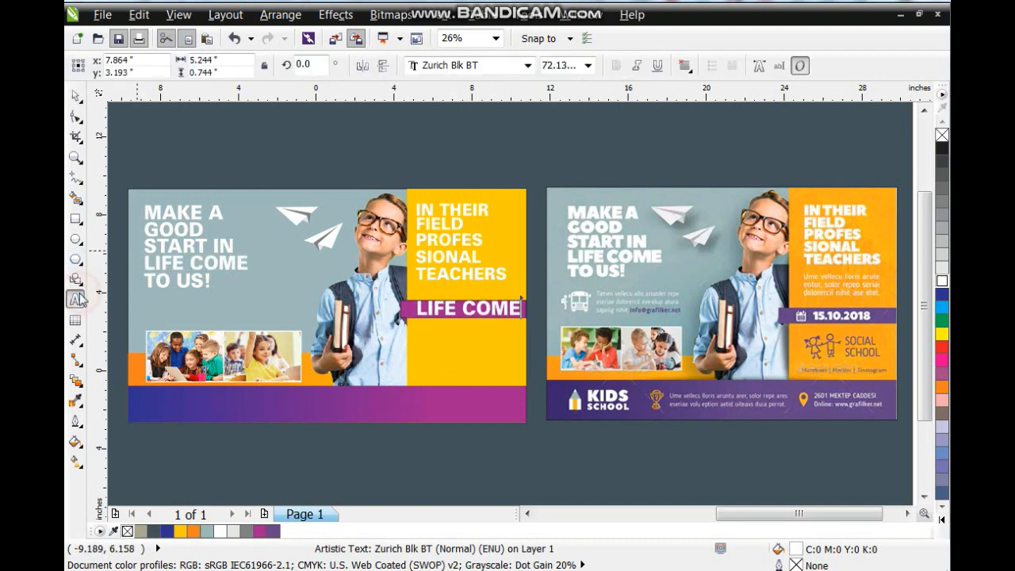
type("15,10,2019")
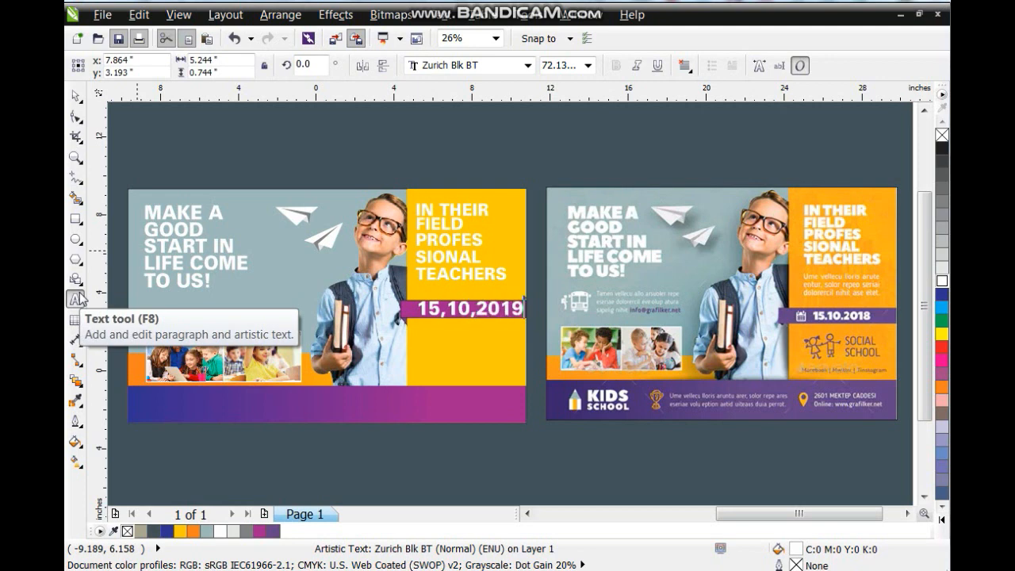
left_click(76, 299)
left_click(472, 309)
Scale the date text down to about 51.25 pt so it fits inside the purple band.
left_click(77, 96)
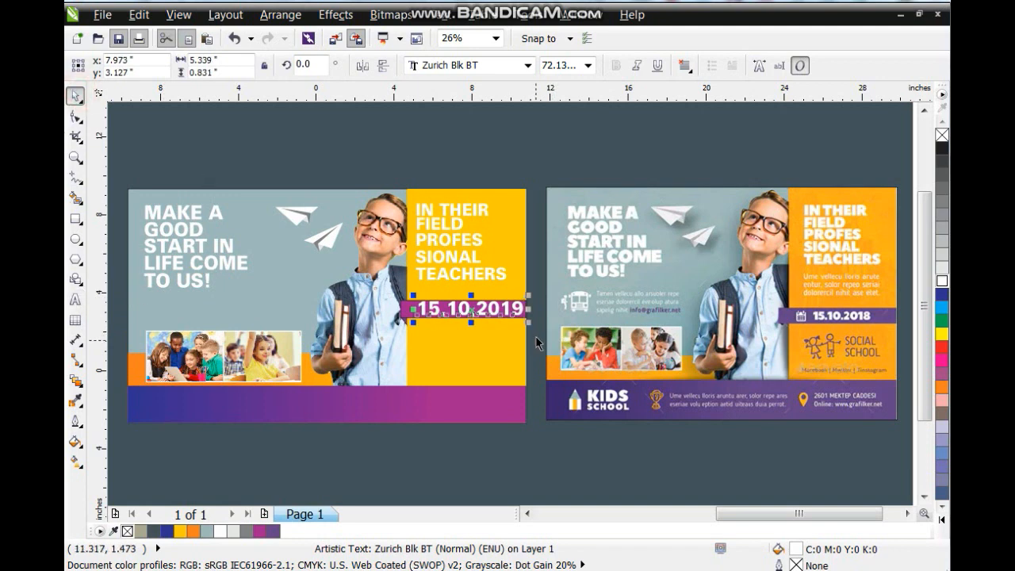
left_click_drag(531, 321, 505, 320)
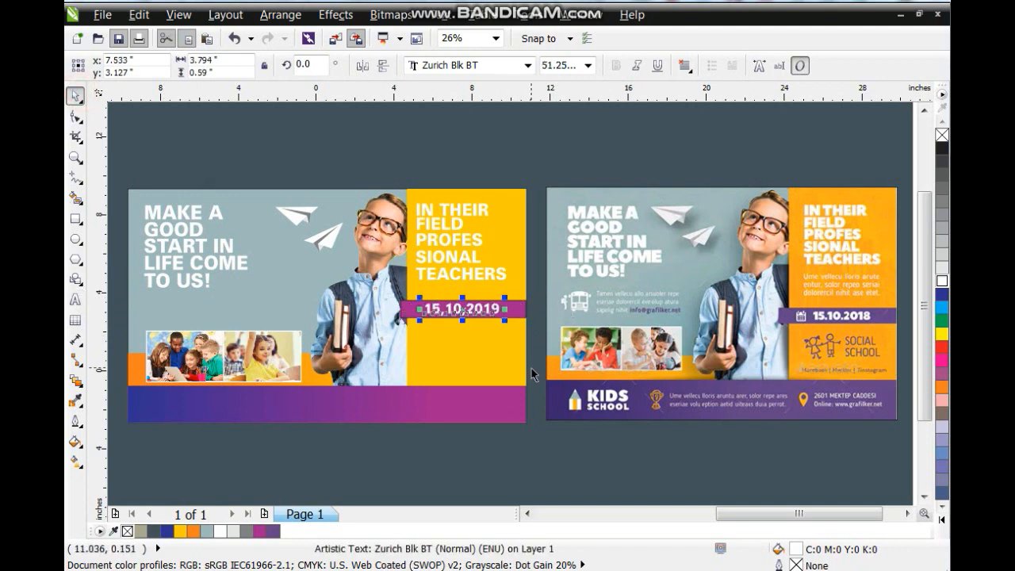
left_click(446, 162)
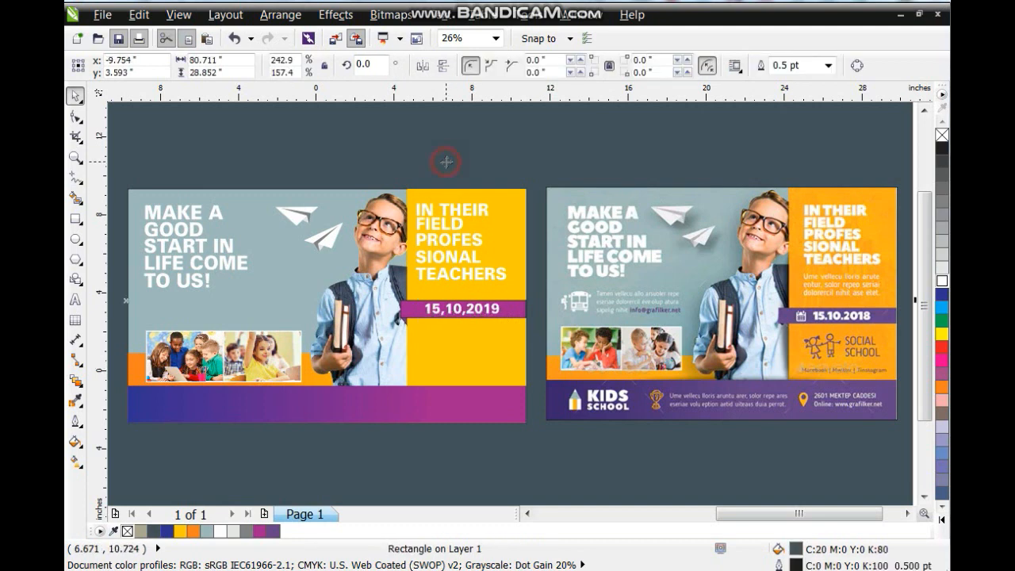